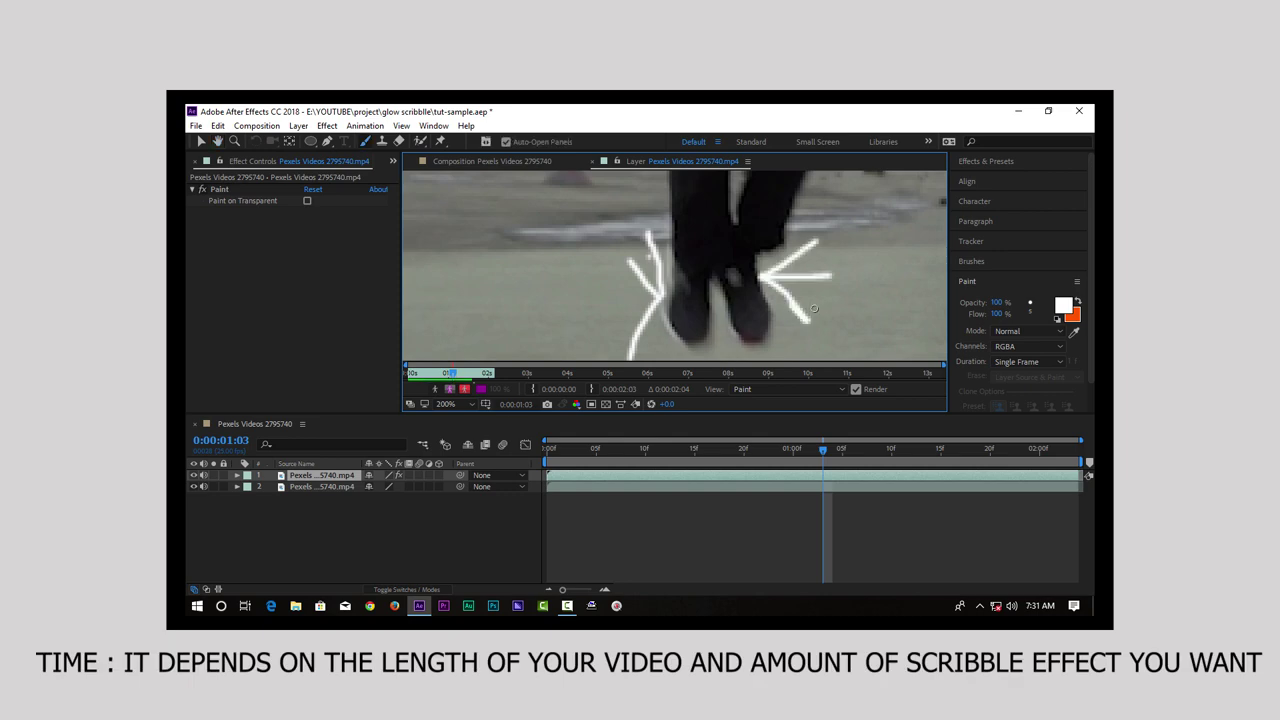
Step: Fit the whole frame in the Layer viewer, then zoom in to 200%
left_click(446, 404)
left_click(464, 300)
left_click(446, 404)
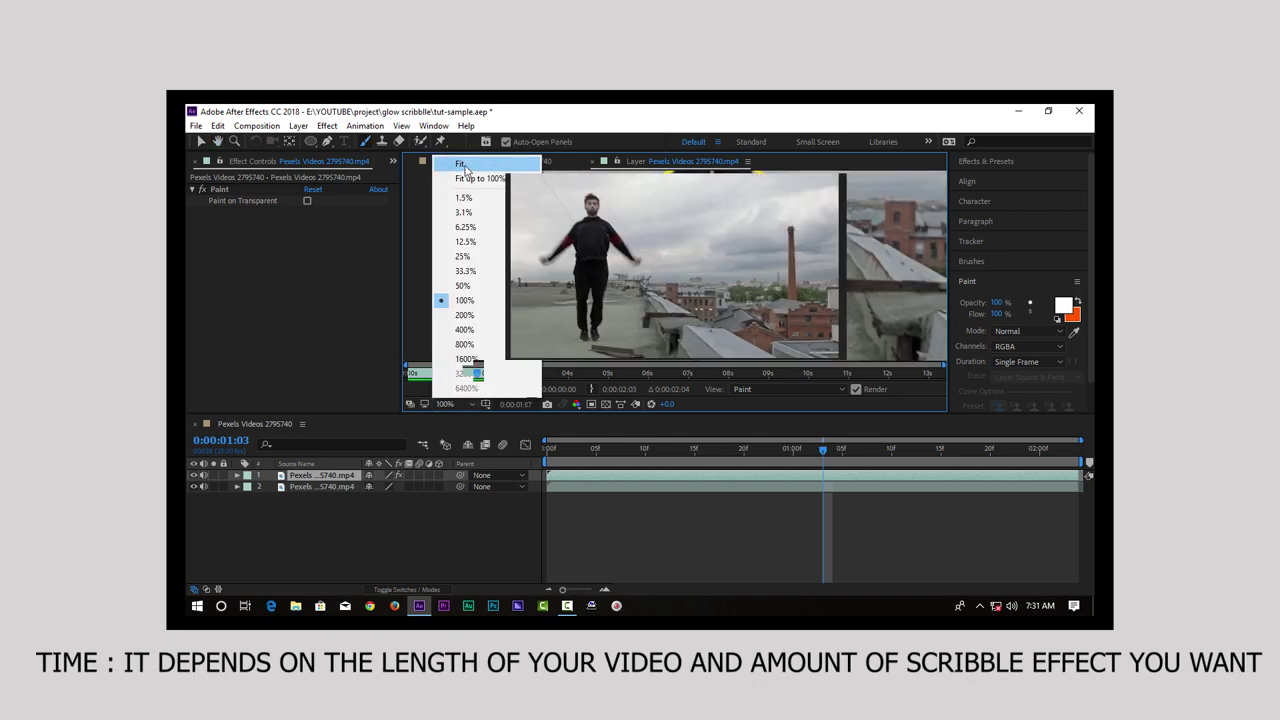
left_click(462, 165)
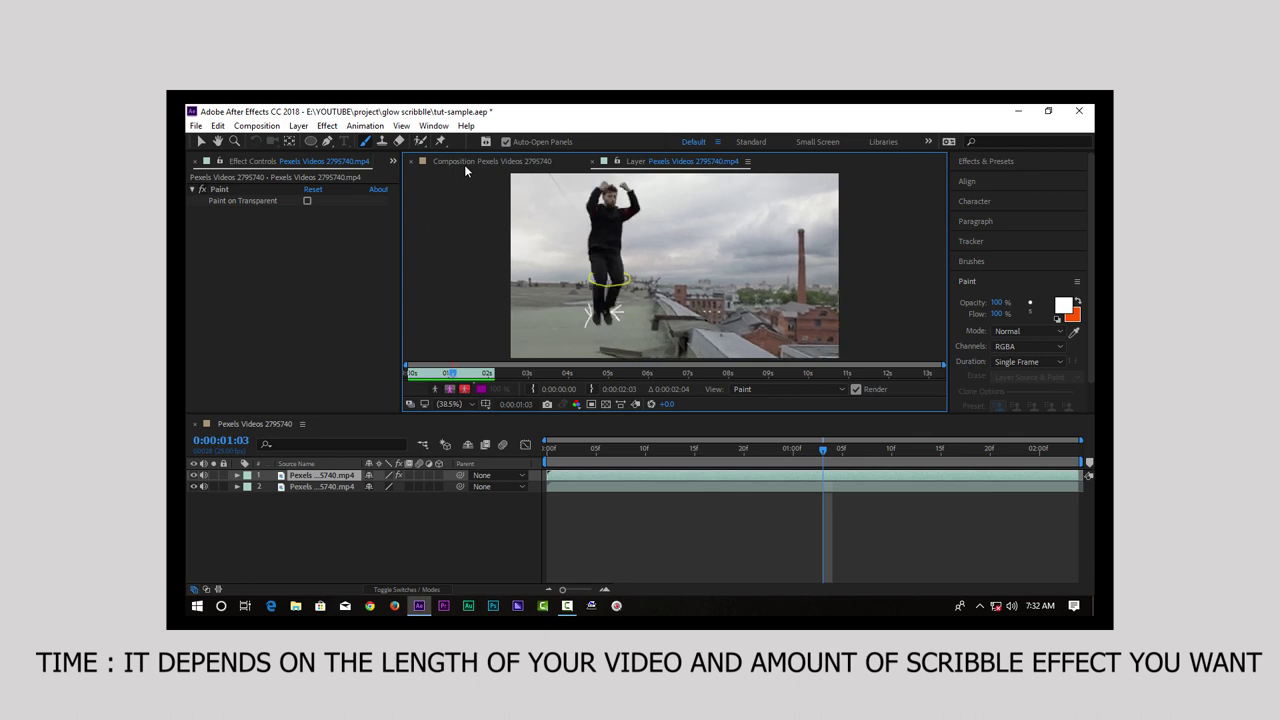
scroll(593, 231, "up", 3)
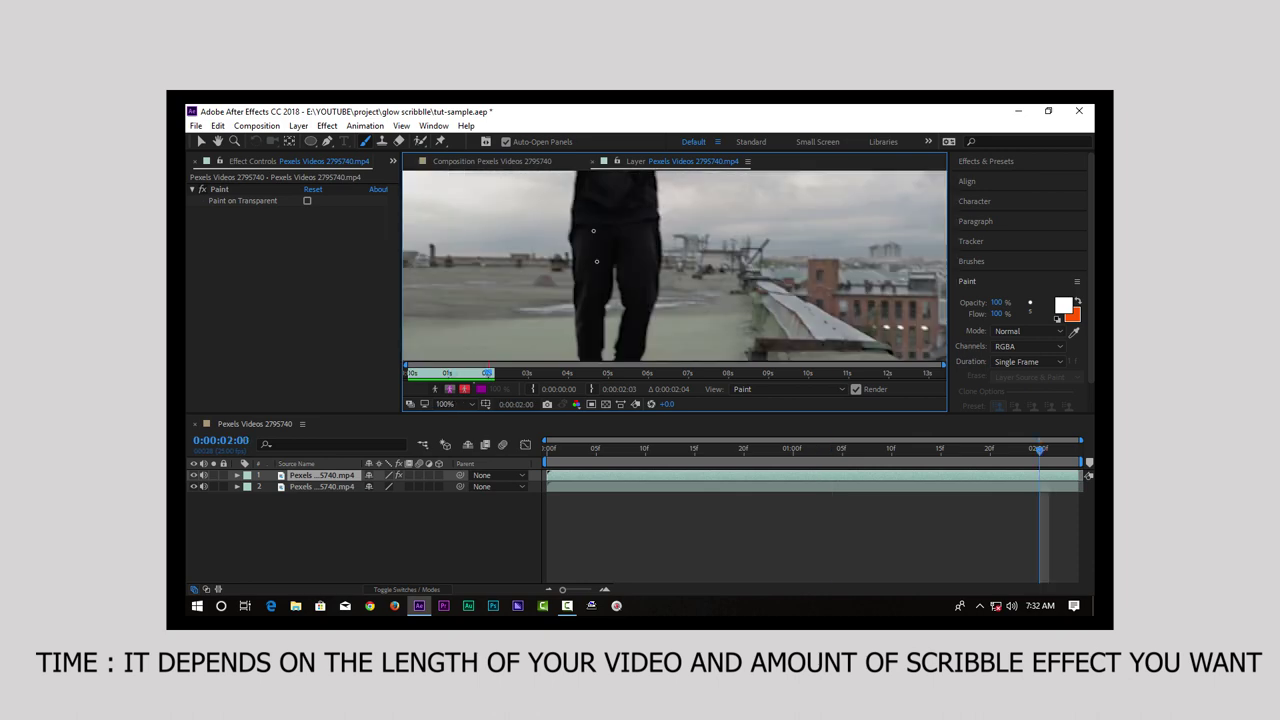
scroll(593, 231, "up", 1)
Step: Paint a white stroke along the man's left side, then switch the paint colour to blue
left_click(1063, 305)
left_click(994, 294)
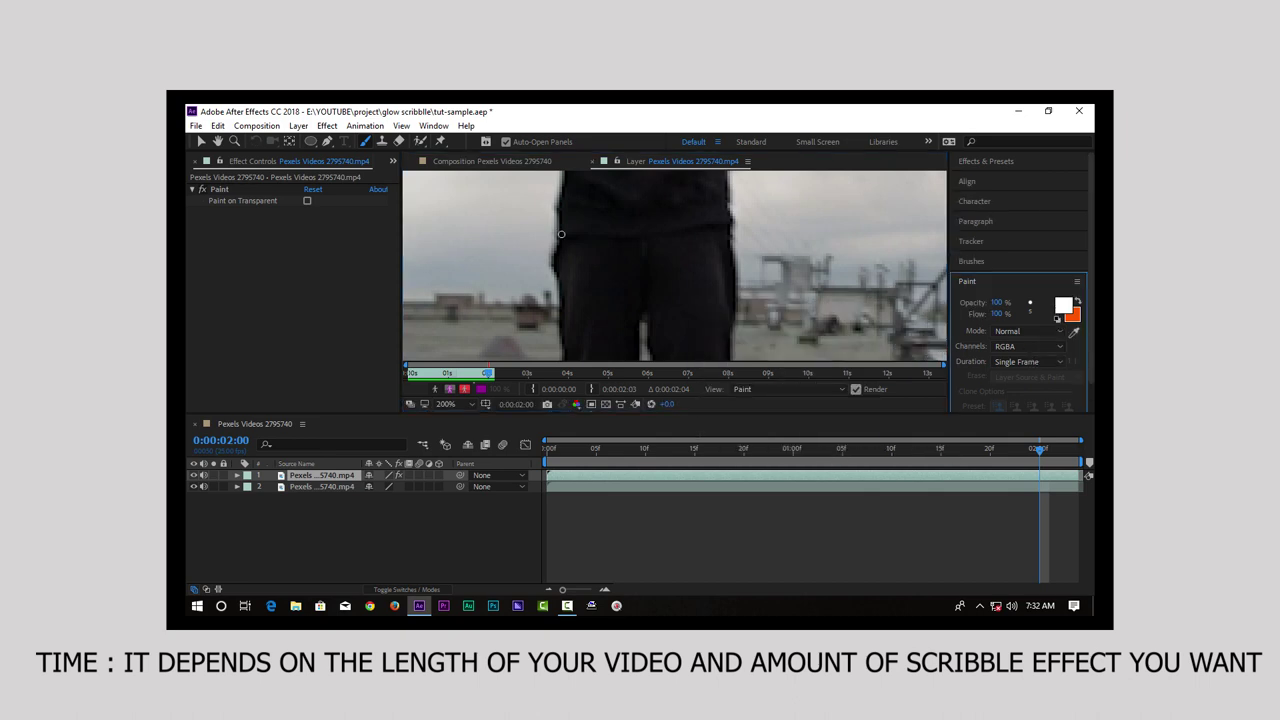
left_click_drag(561, 234, 557, 322)
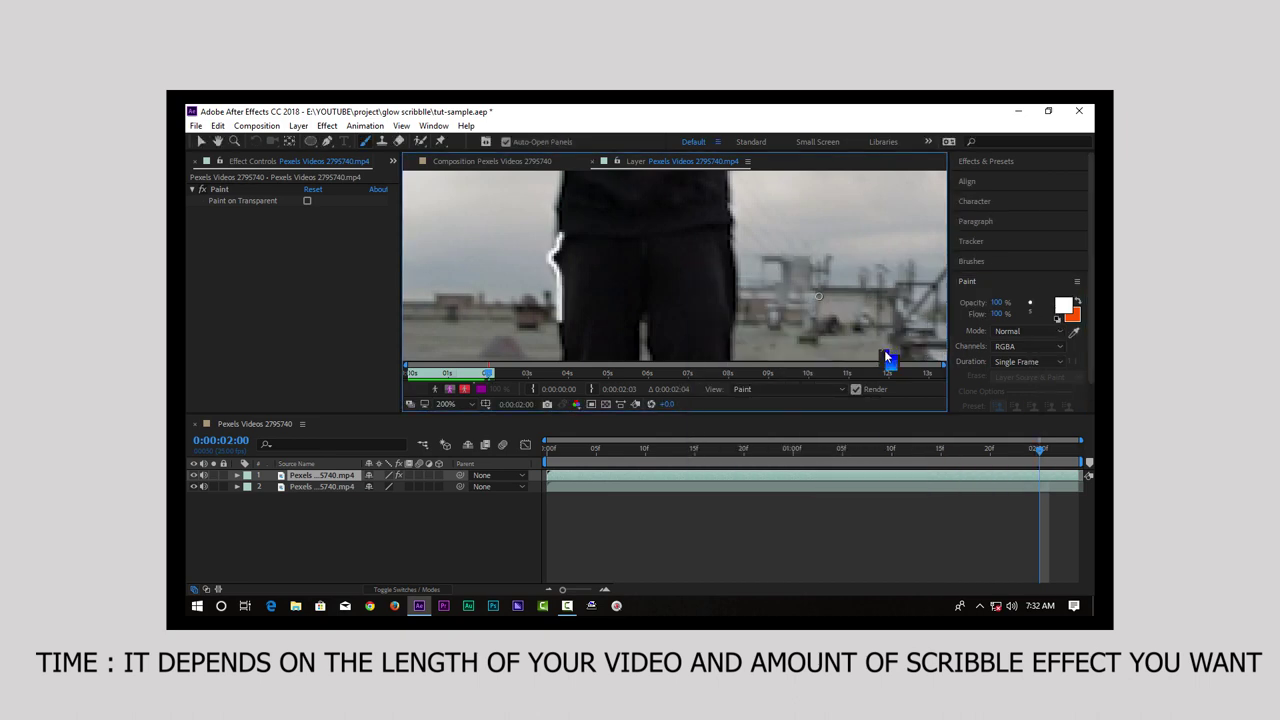
left_click(1063, 305)
left_click(994, 294)
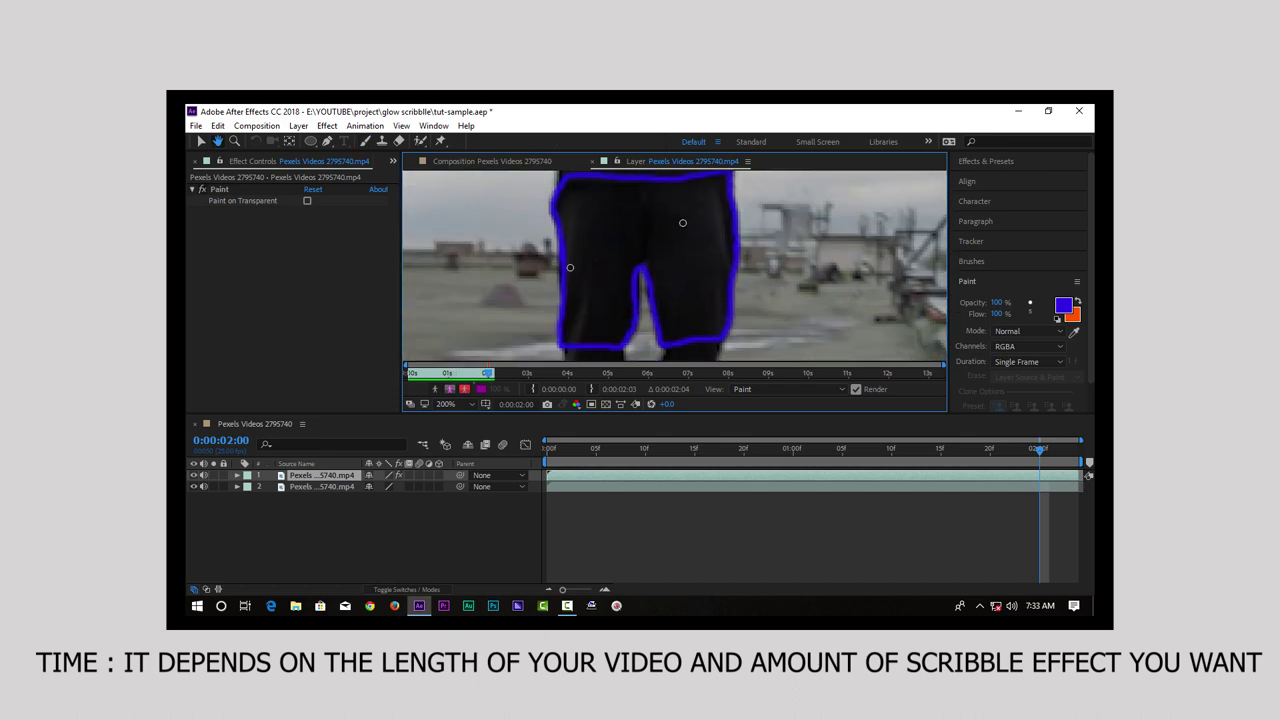
Step: Paint blue outlines around the trouser legs on three consecutive frames
left_click_drag(566, 317, 632, 282)
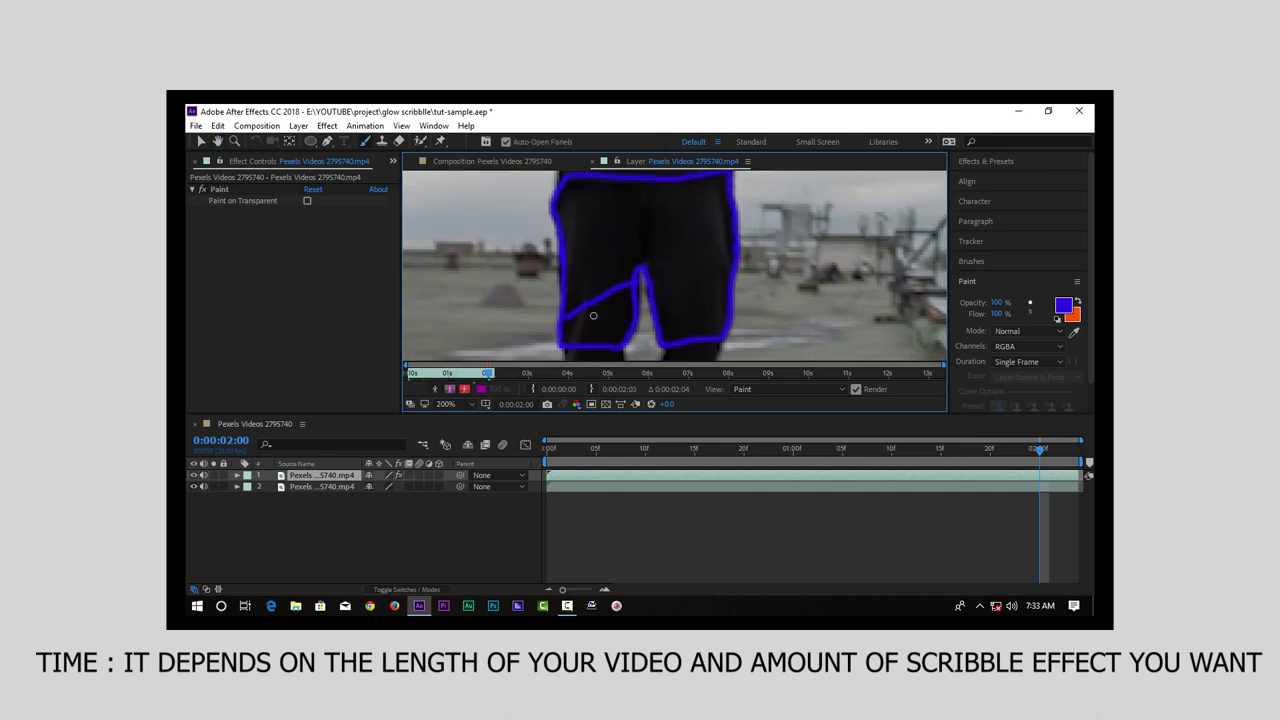
left_click_drag(562, 334, 630, 314)
left_click_drag(648, 274, 728, 302)
key("Page_Down")
left_click_drag(575, 198, 707, 185)
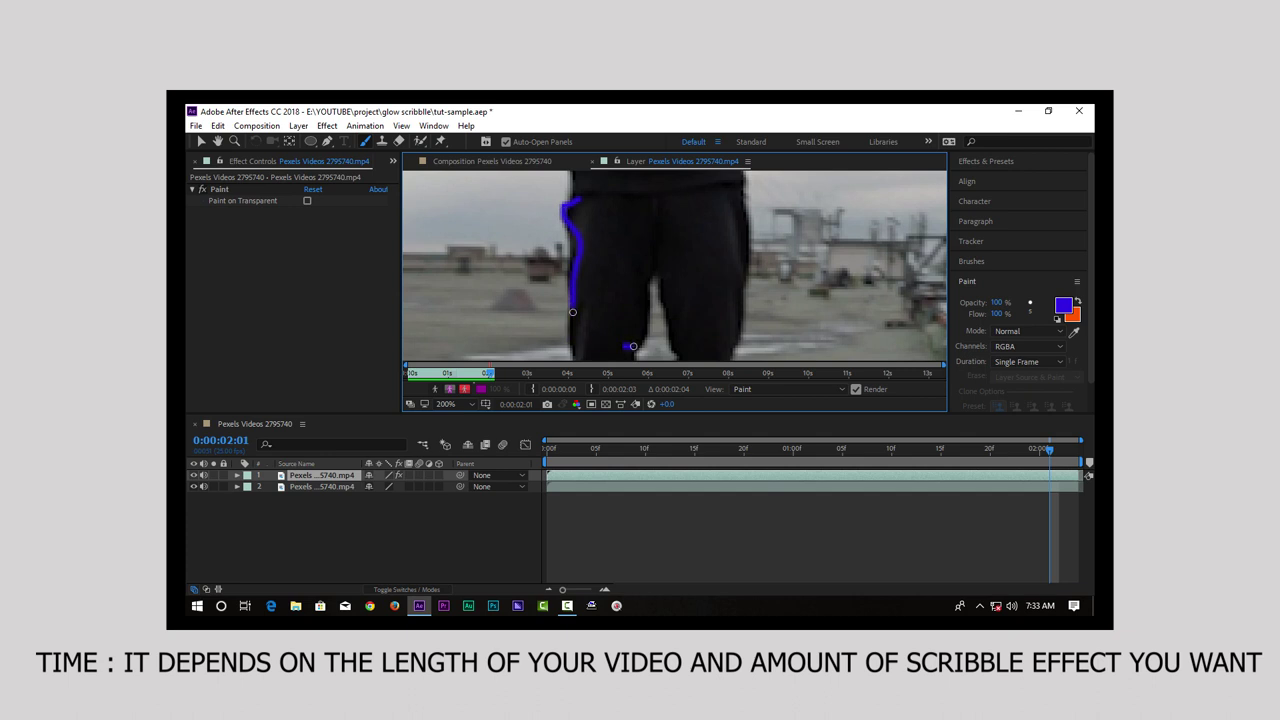
key("Page_Down")
mouse_move(580, 202)
left_mouse_down()
mouse_move(754, 311)
mouse_move(692, 204)
left_mouse_up()
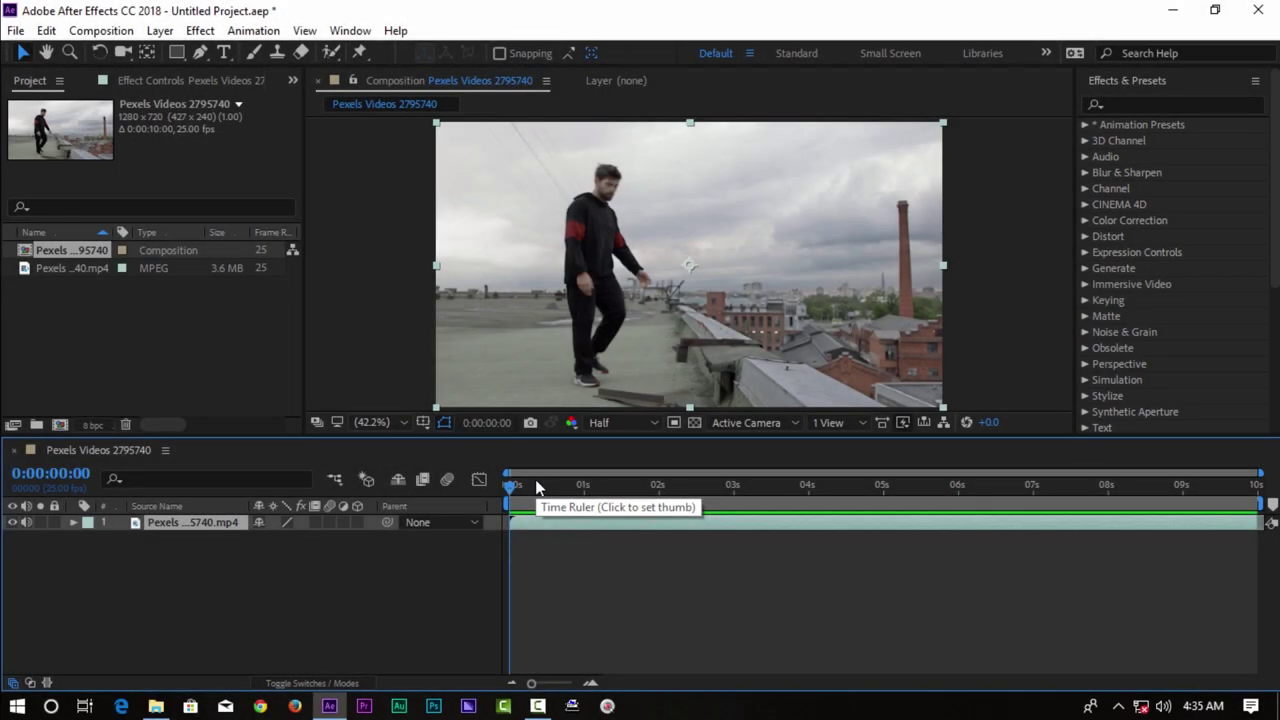
left_click(255, 288)
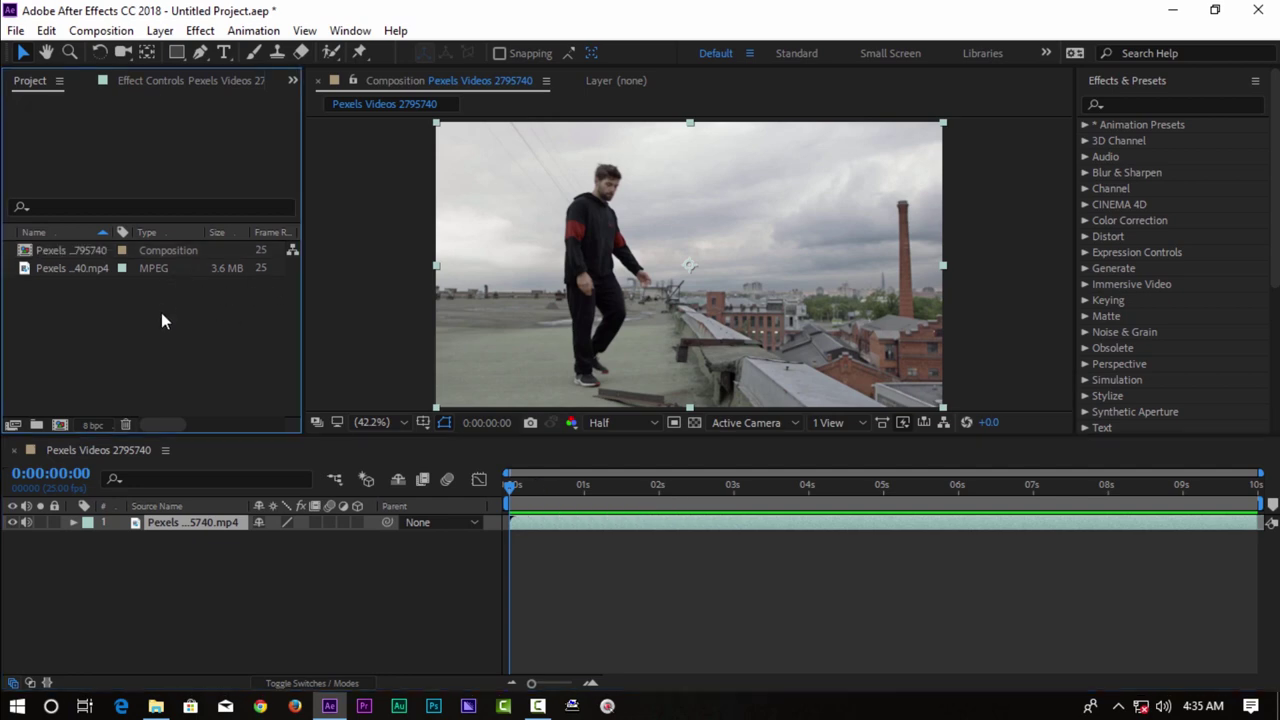
Step: Play back the rooftop clip, collapse Effects & Presets, select the layer, and enable Brushes and Paint
left_click(376, 548)
key("space")
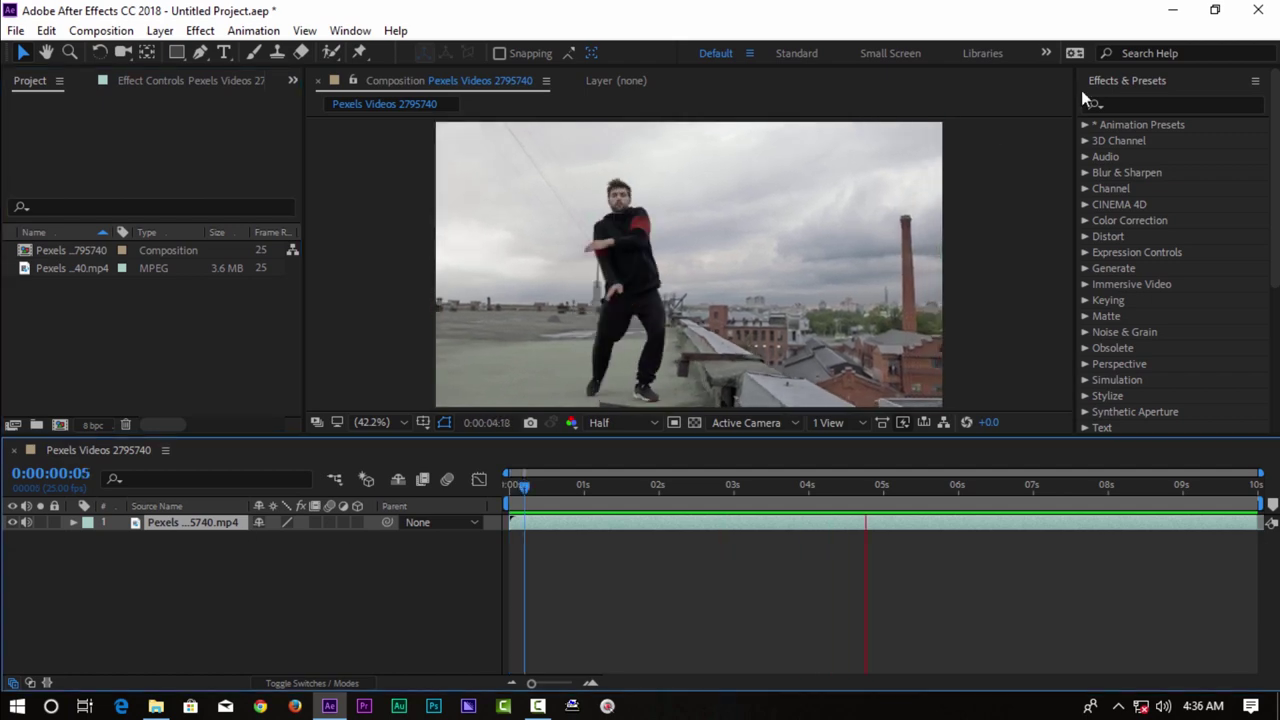
left_click(1085, 85)
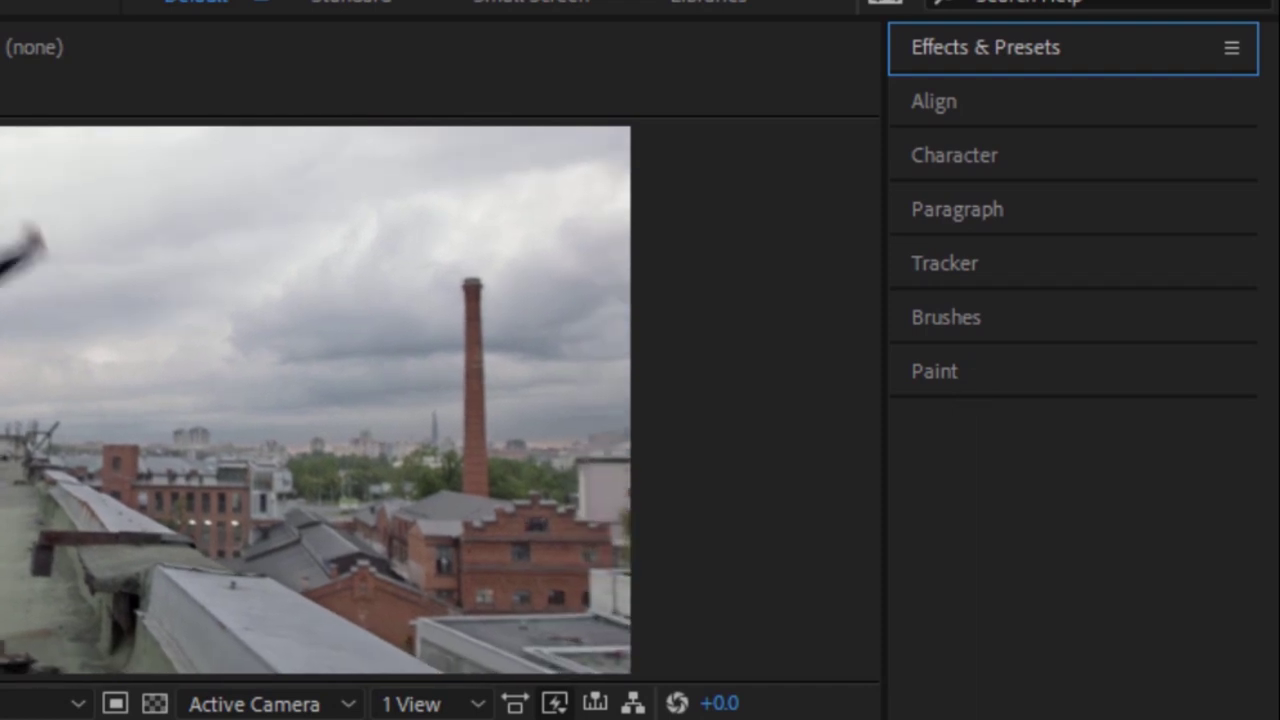
left_click(145, 401)
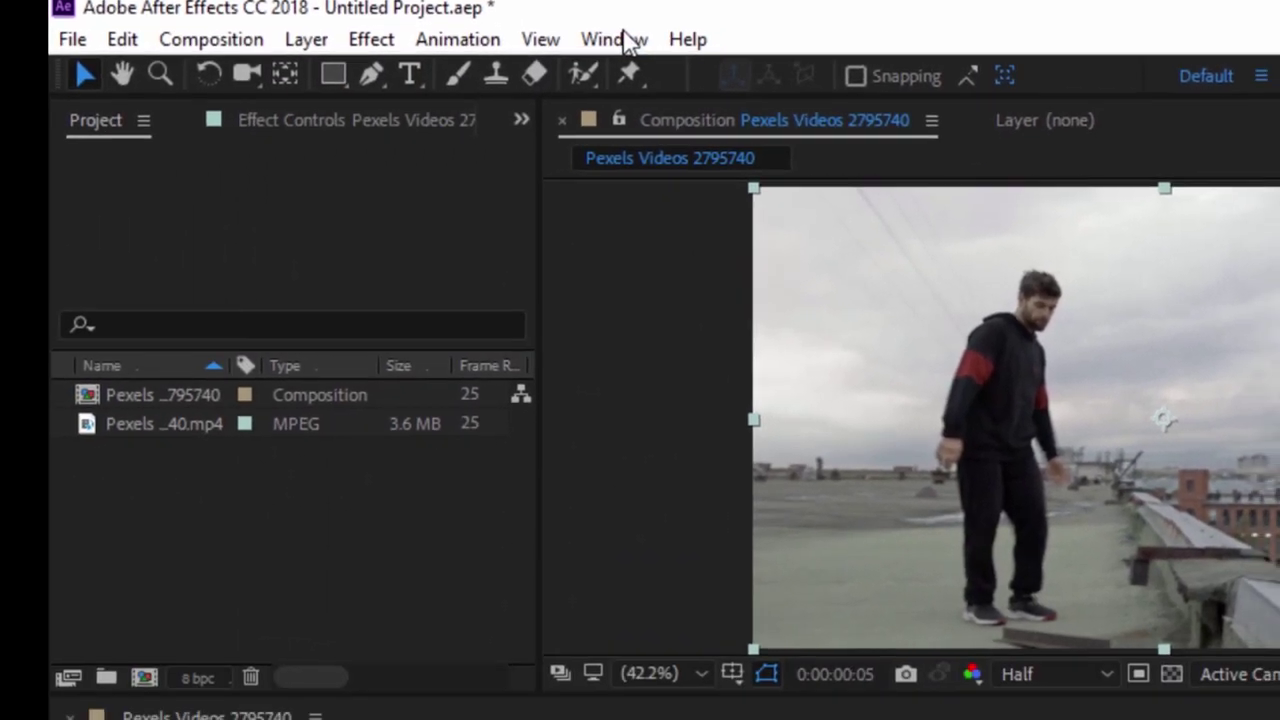
left_click(625, 38)
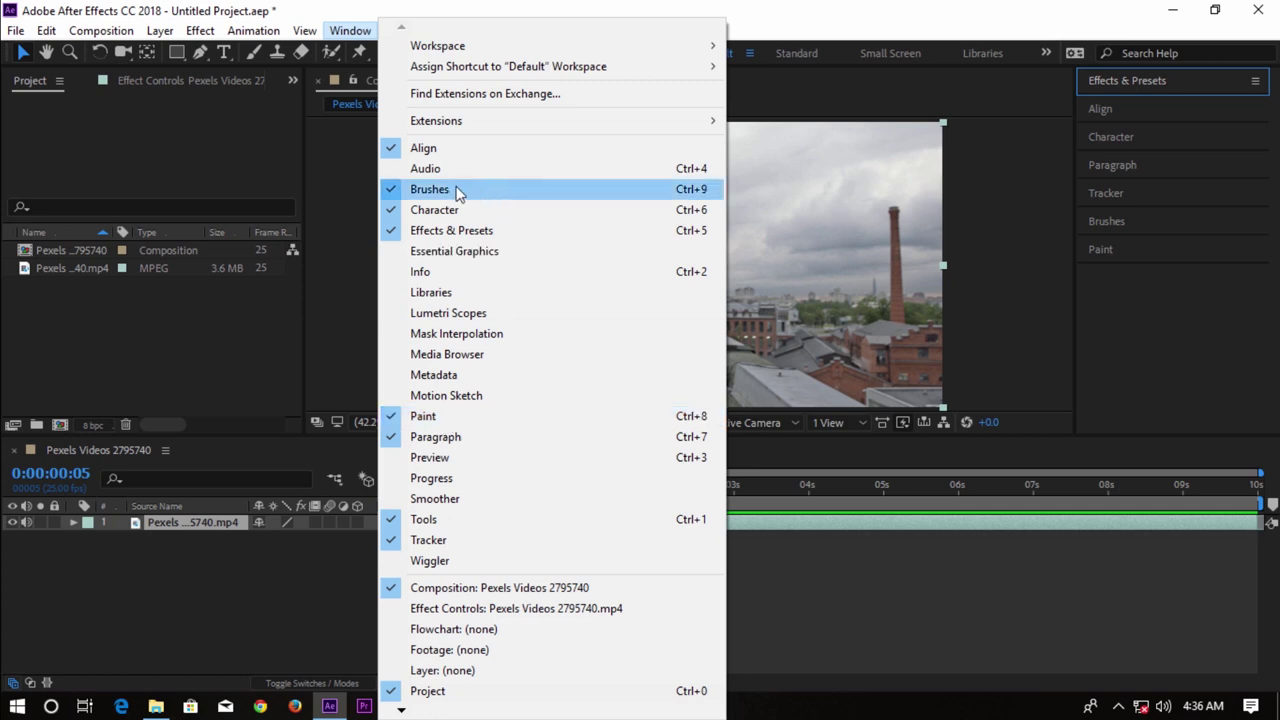
left_click(1175, 371)
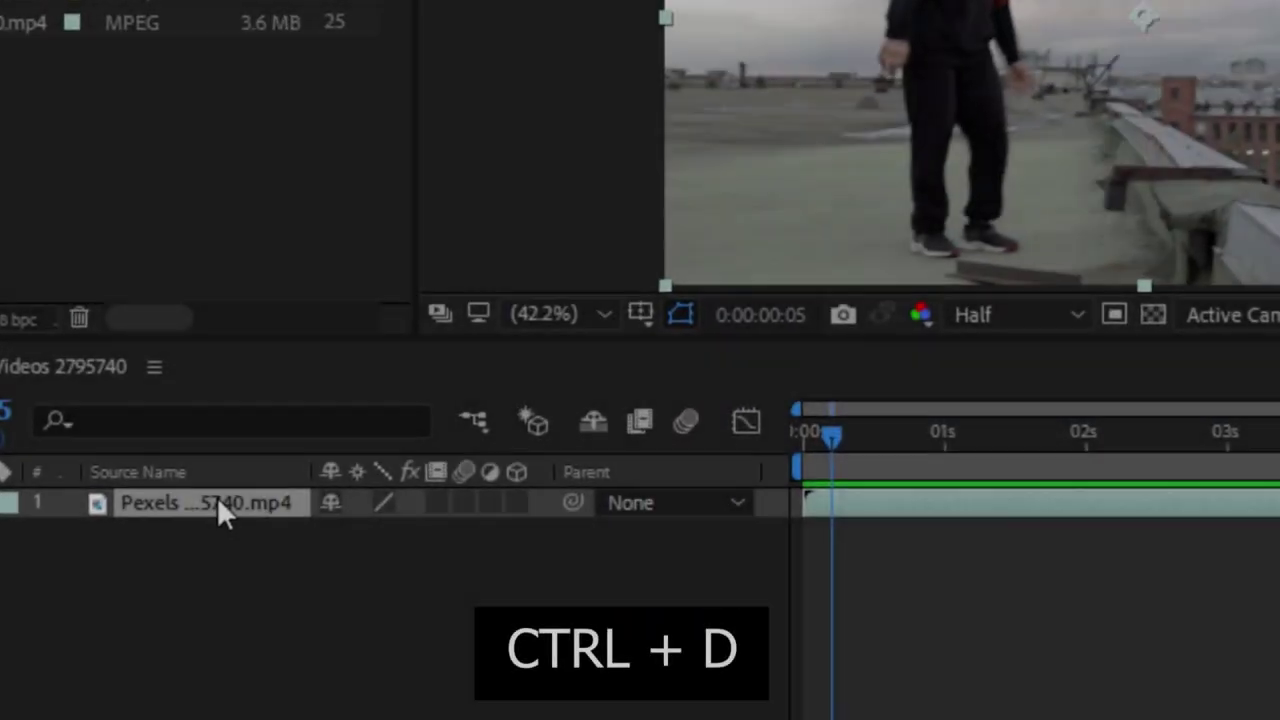
Step: Duplicate the clip layer, return to frame 0, and choose the 9 px soft round brush tip
key("ctrl+d")
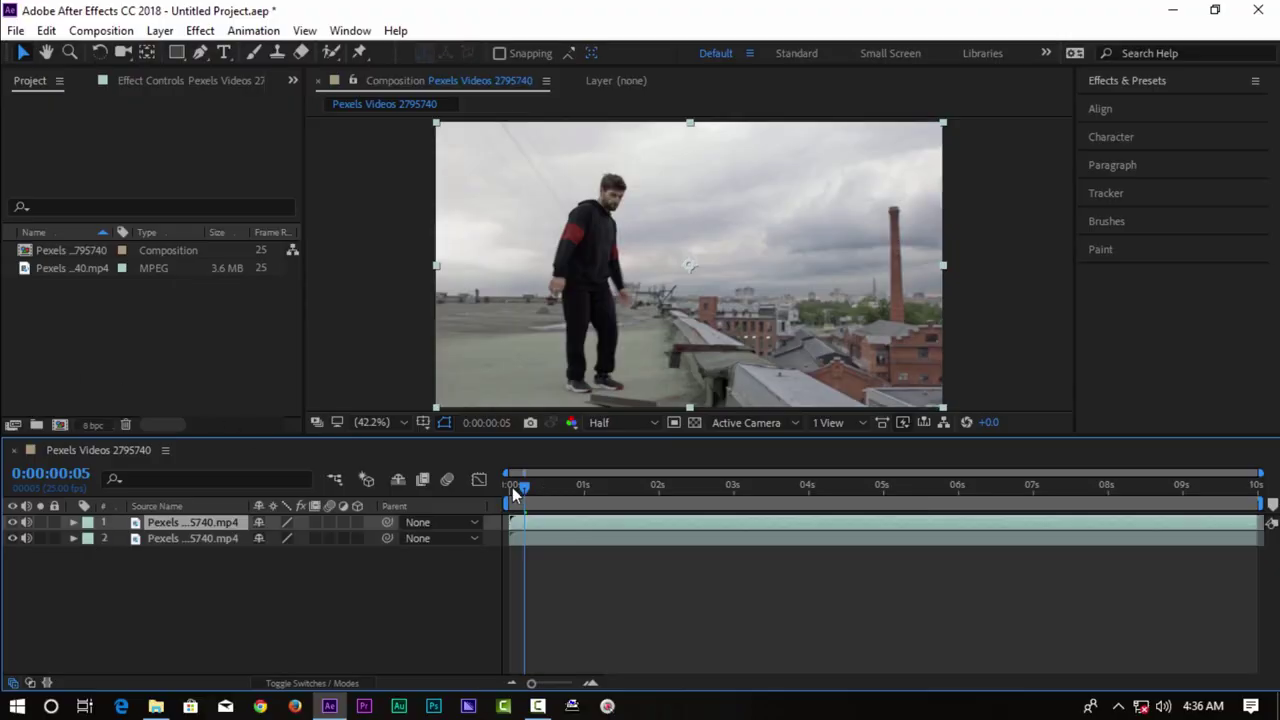
left_click_drag(512, 487, 503, 490)
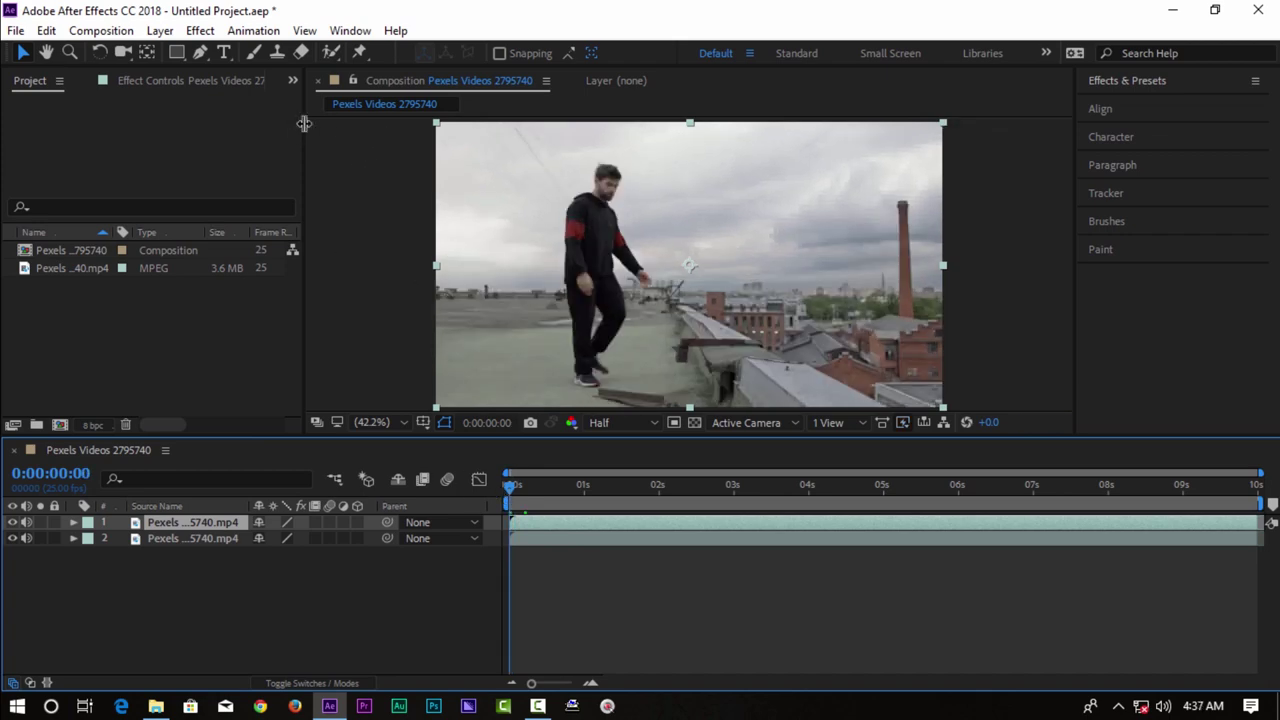
left_click(258, 57)
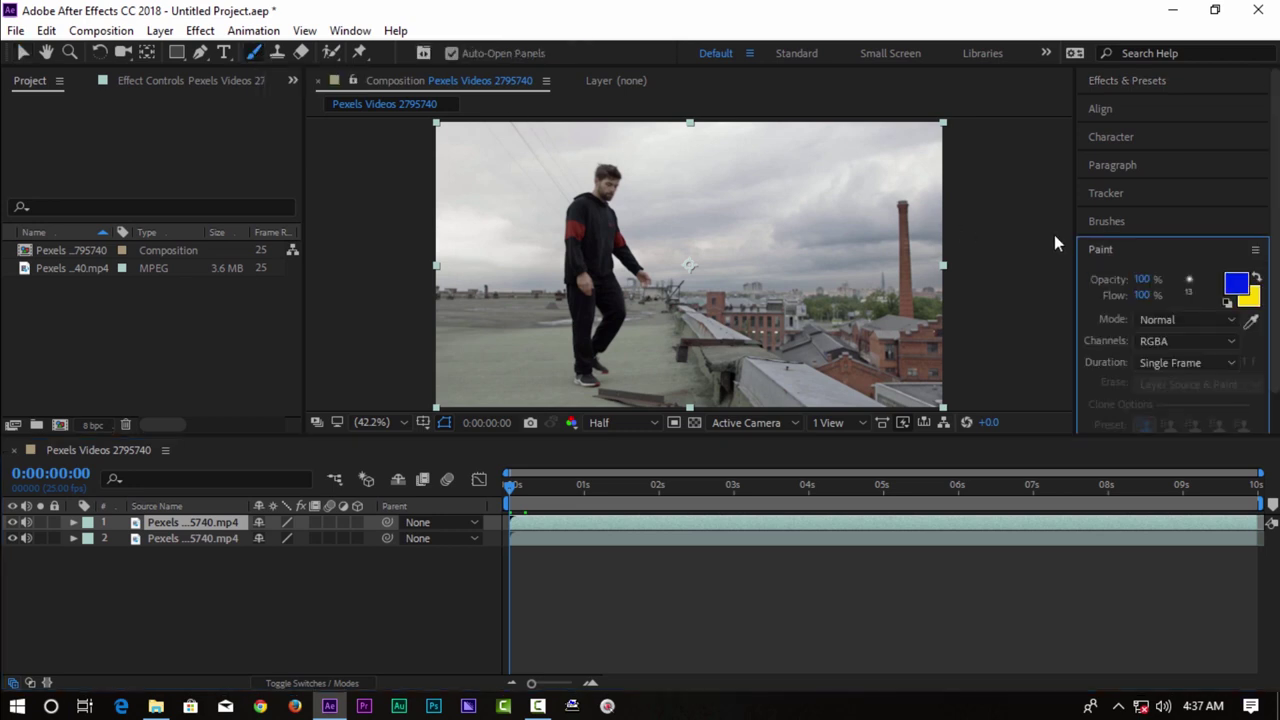
left_click(1105, 250)
left_click(1107, 222)
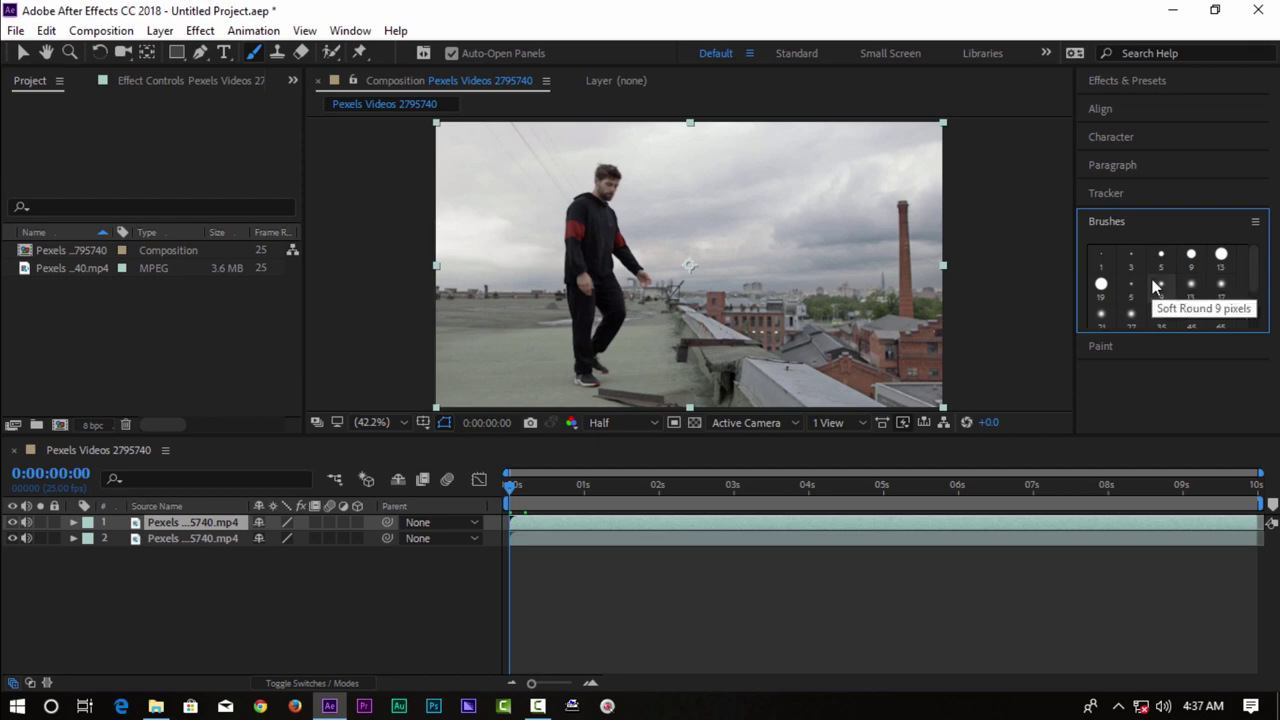
left_click(1160, 285)
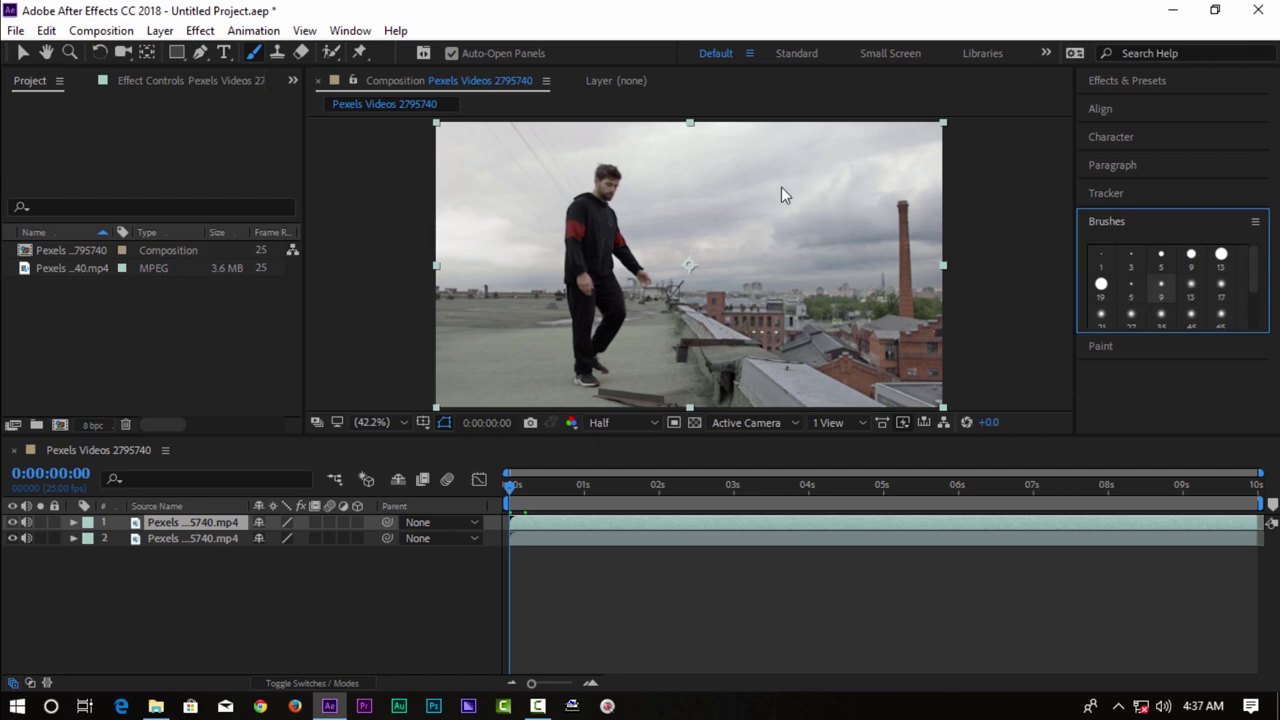
left_click(766, 241)
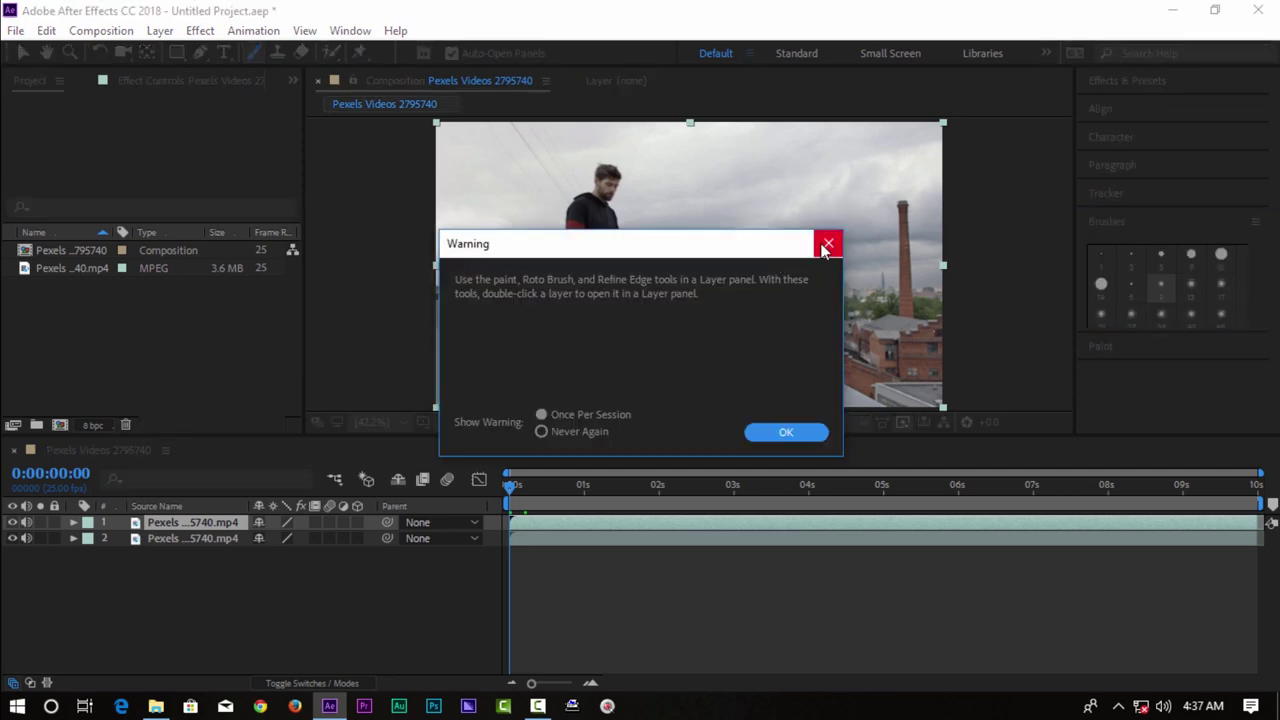
left_click(827, 244)
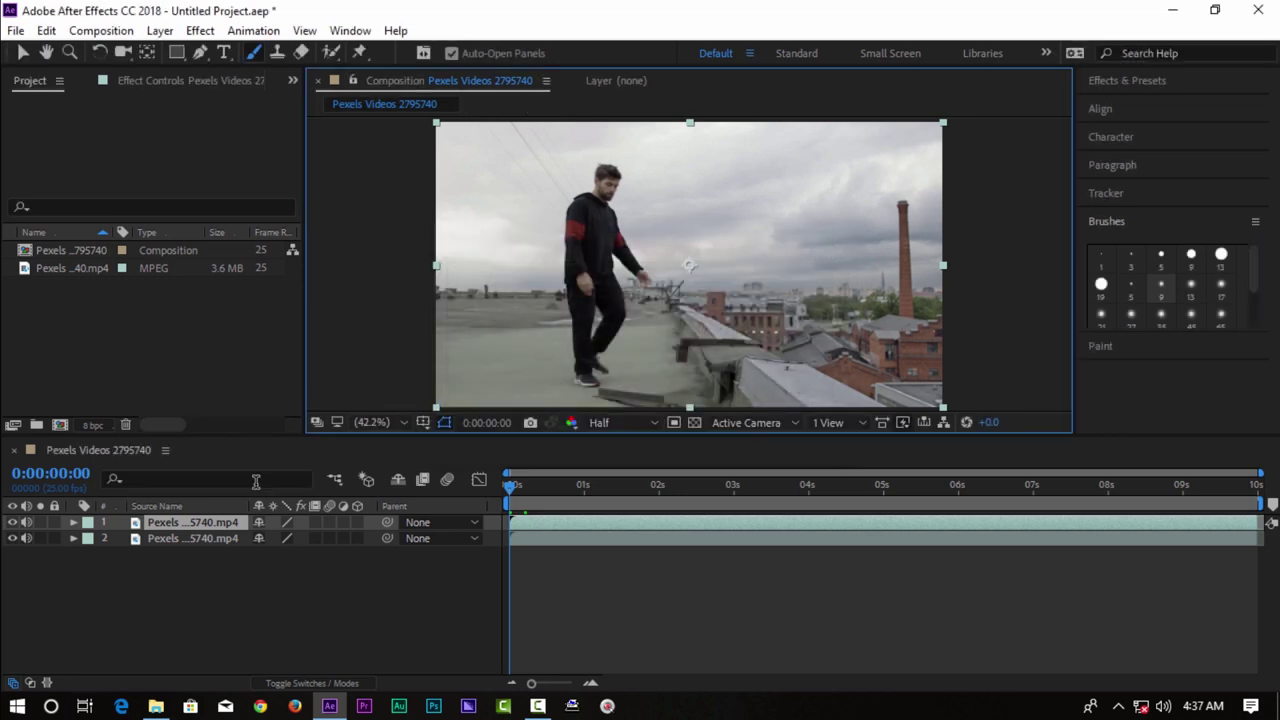
Step: Open the top layer in the Layer viewer and undo a blue test stroke on the sky
double_click(199, 524)
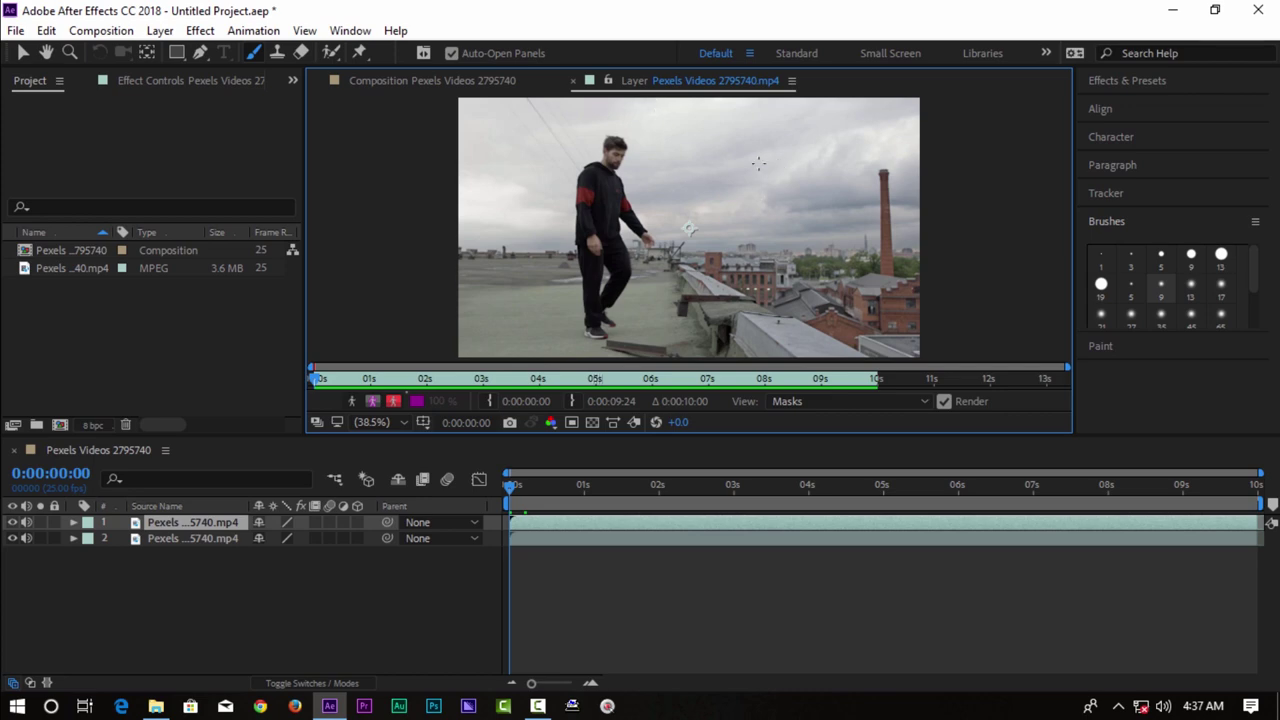
left_click_drag(748, 168, 786, 245)
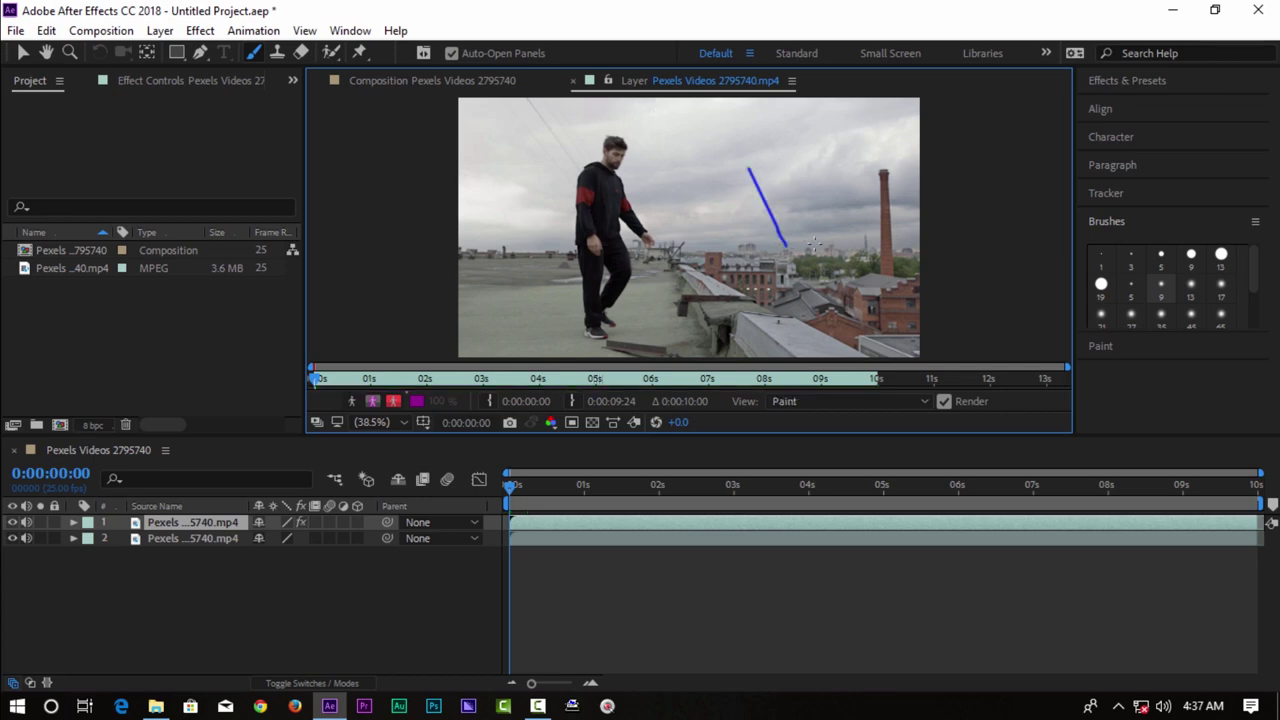
key("ctrl+z")
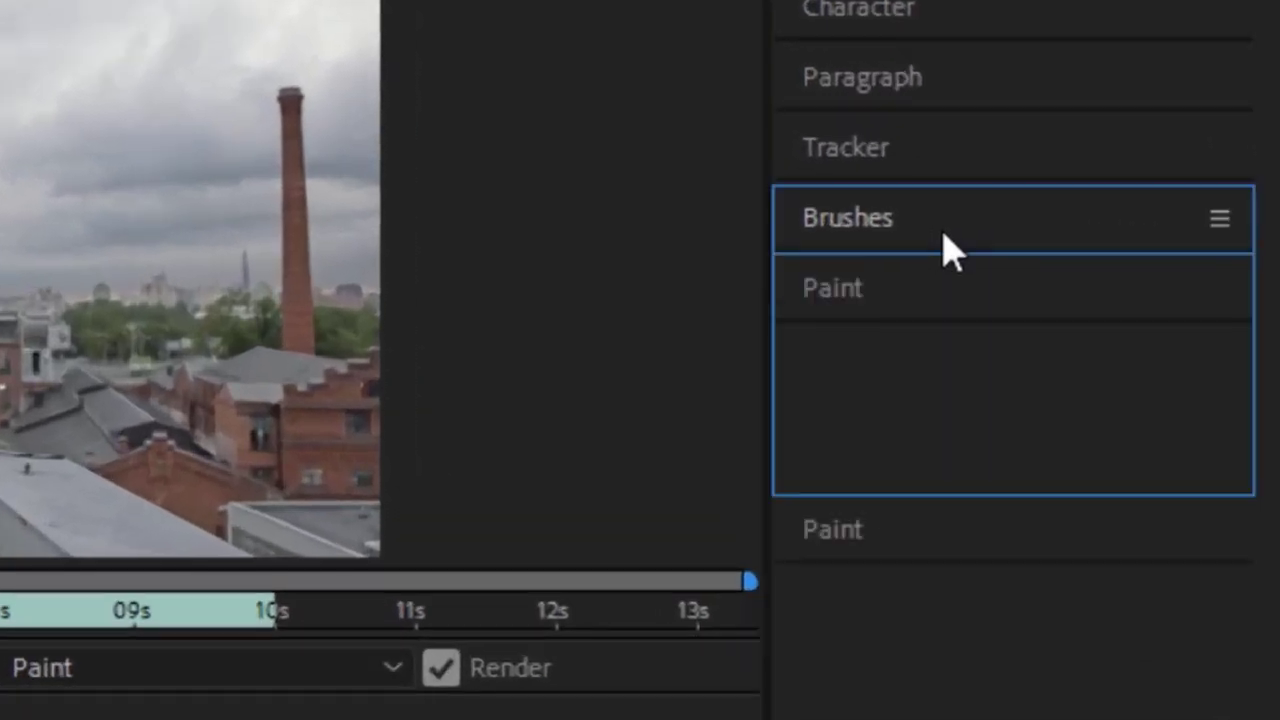
scroll(1090, 395, "down", 3)
scroll(1090, 398, "up", 5)
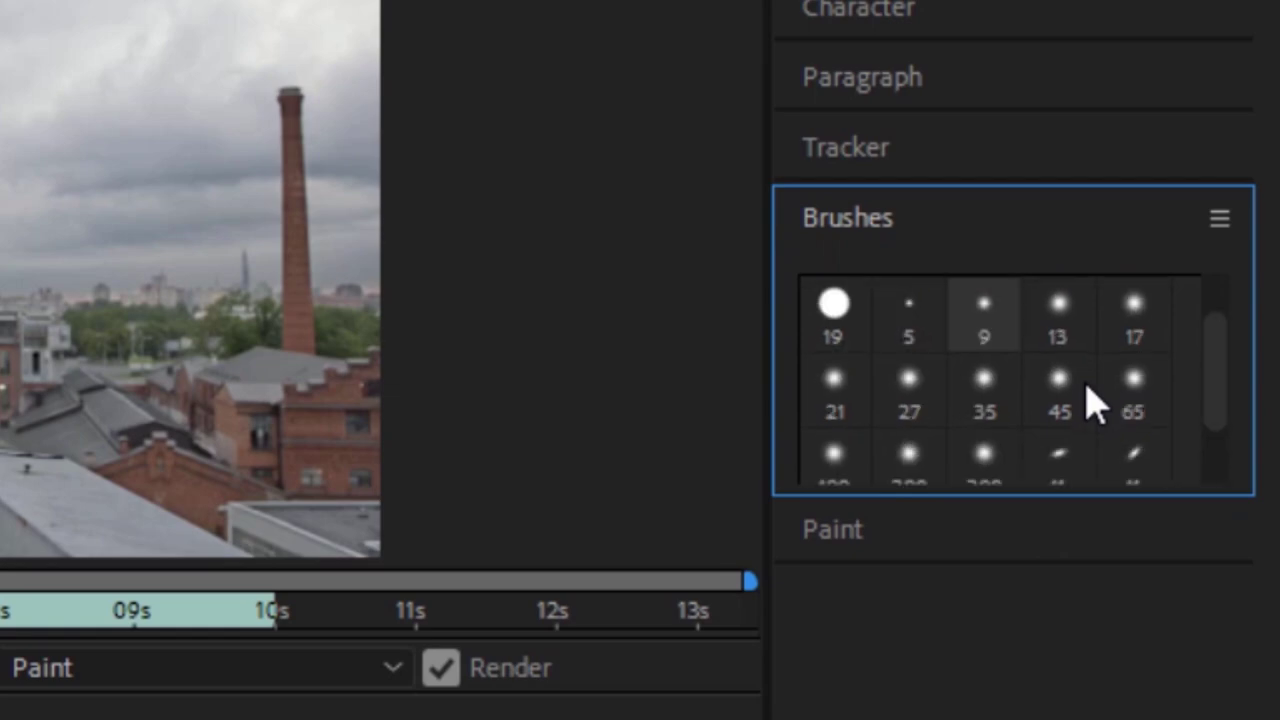
scroll(1080, 402, "up", 2)
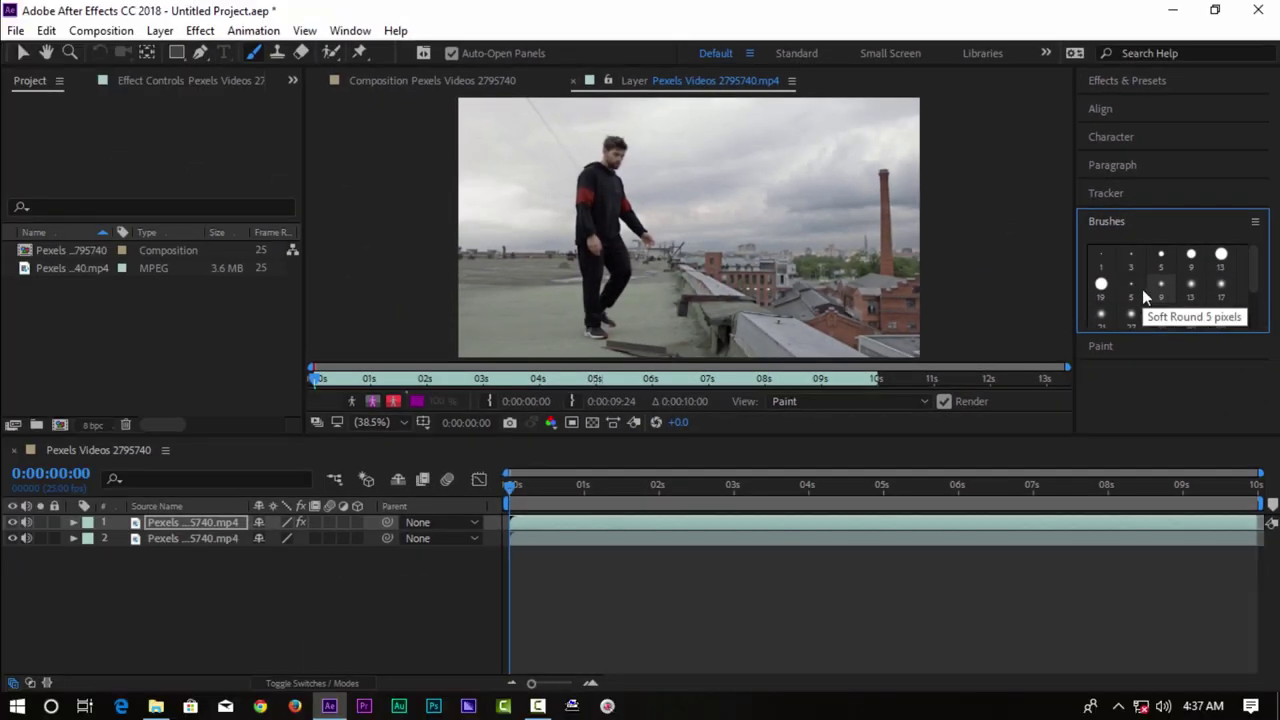
Step: Test the 19, 9 and 5 px hard round brushes, undoing each stroke, and keep 5 px
left_click(1101, 284)
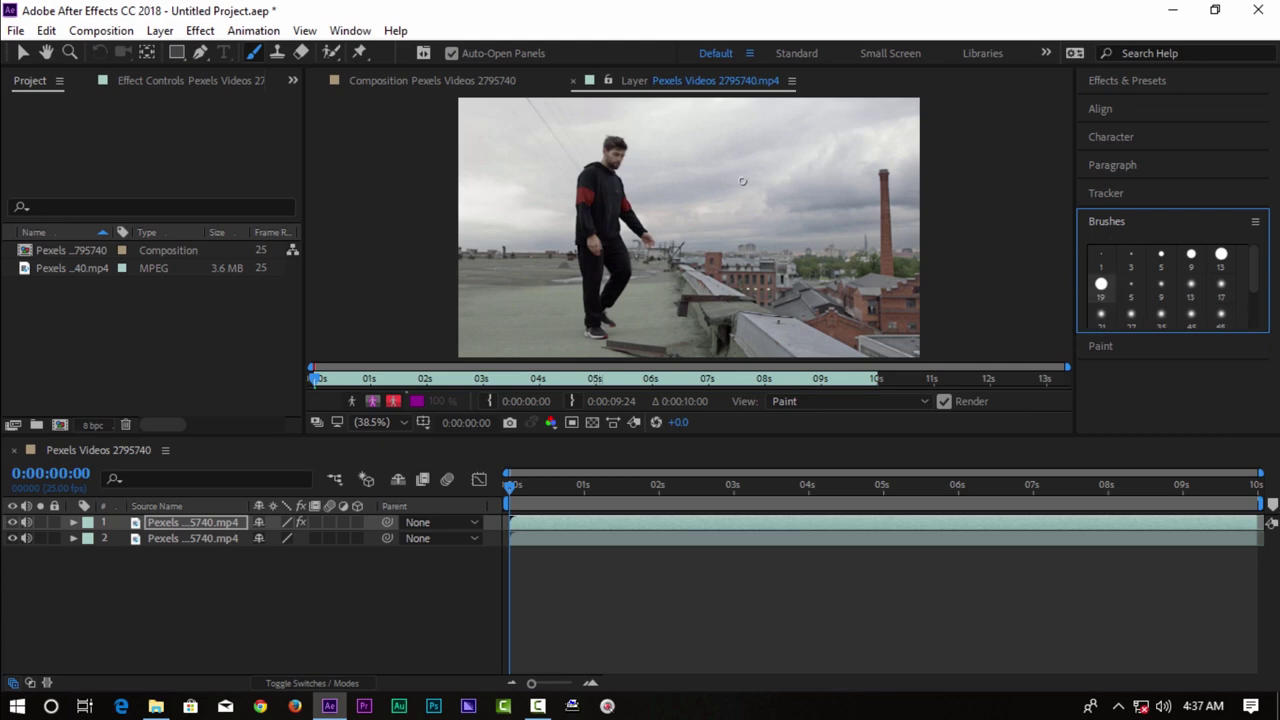
left_click_drag(792, 155, 780, 215)
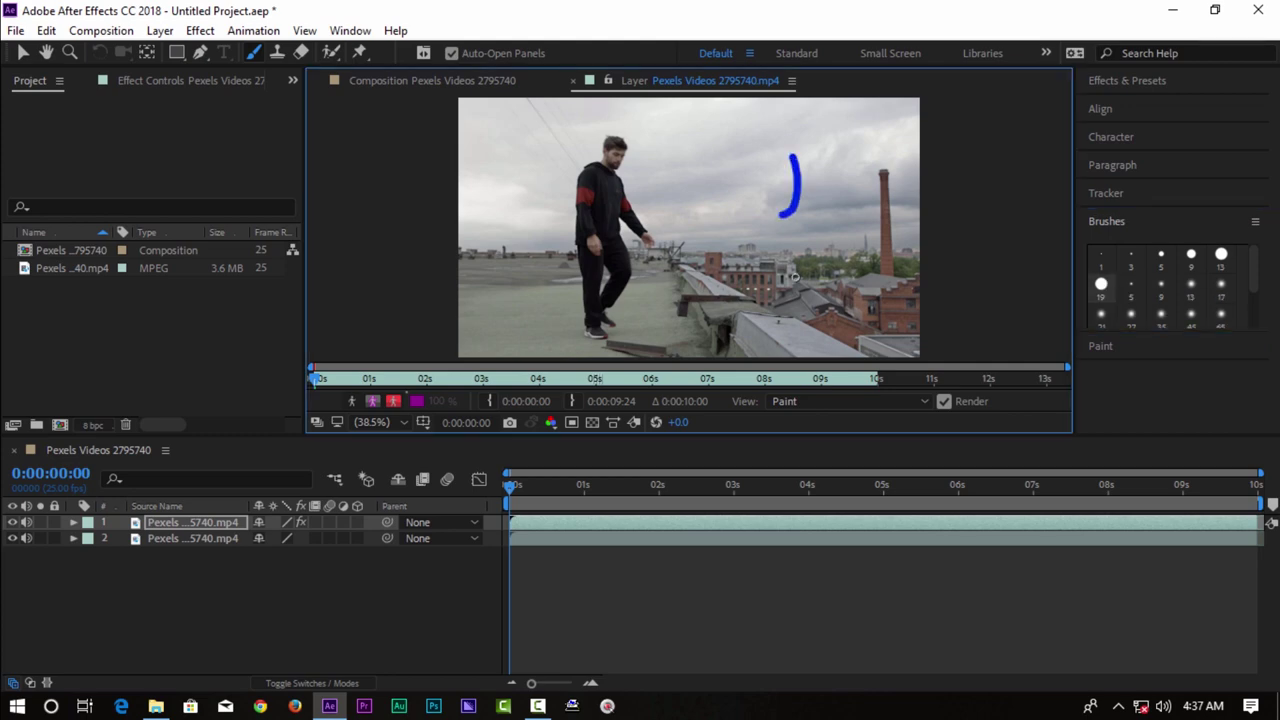
left_click_drag(794, 277, 812, 273)
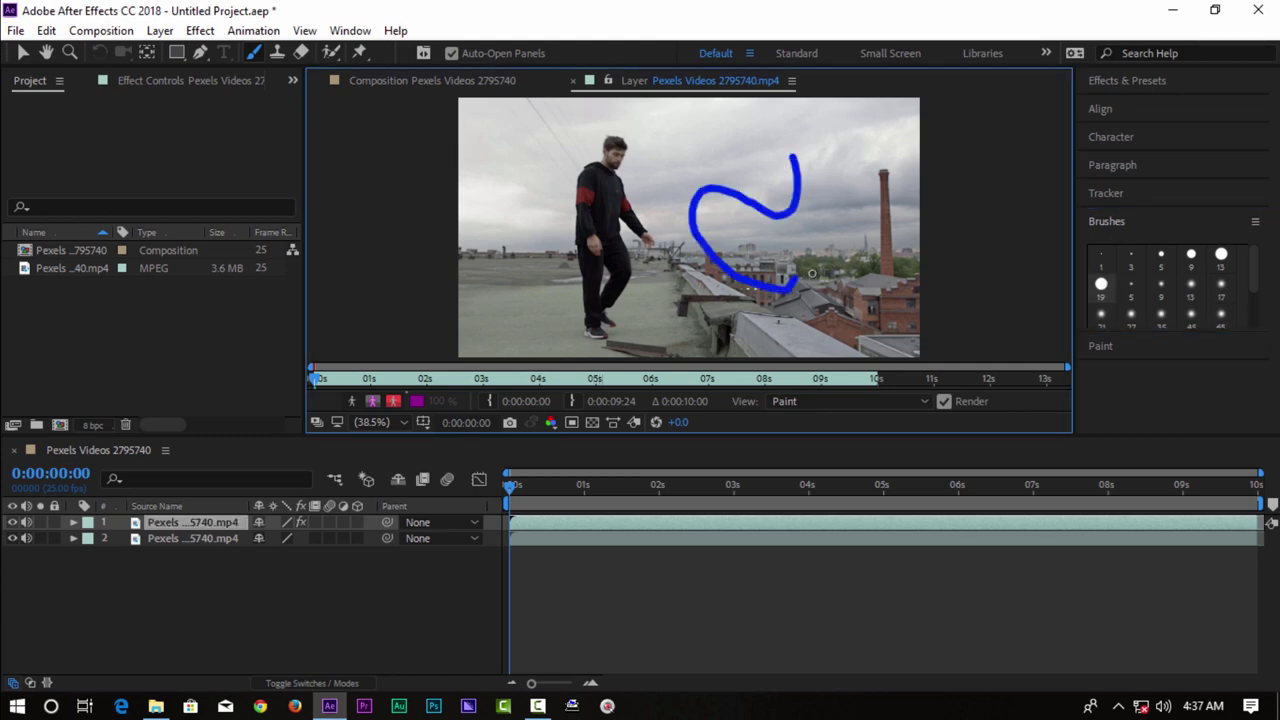
key("ctrl+z")
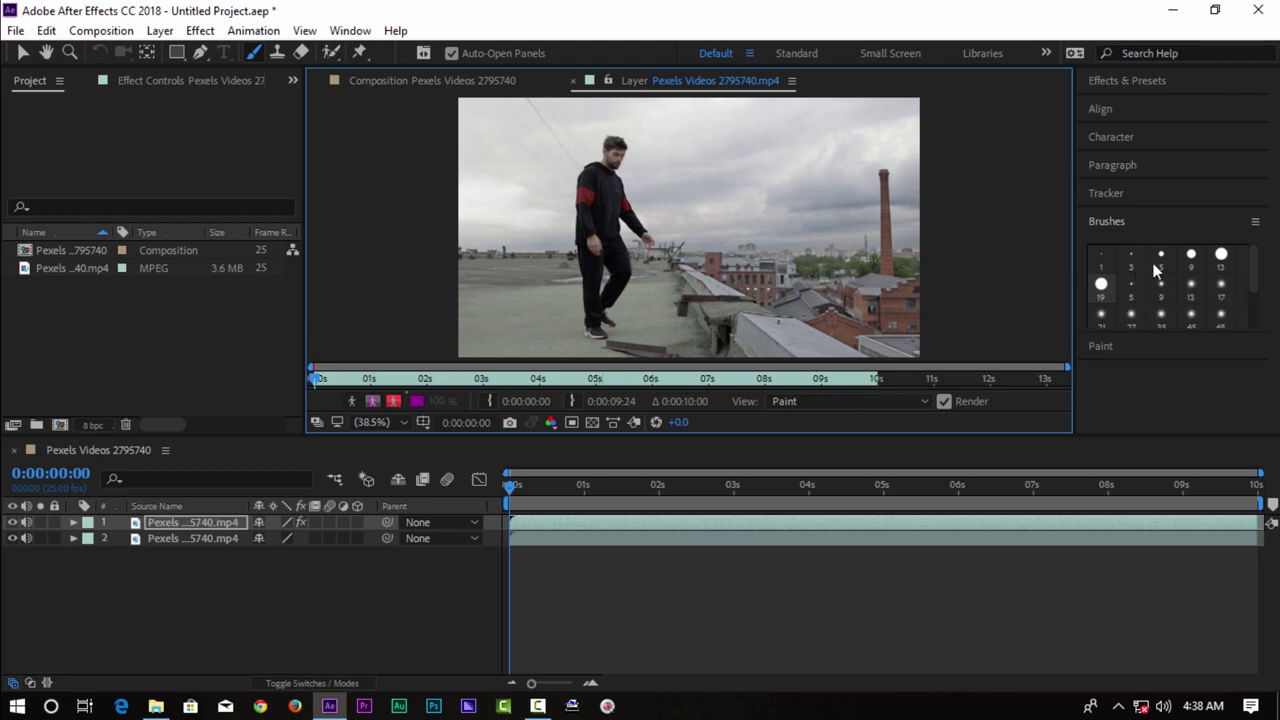
left_click(1191, 254)
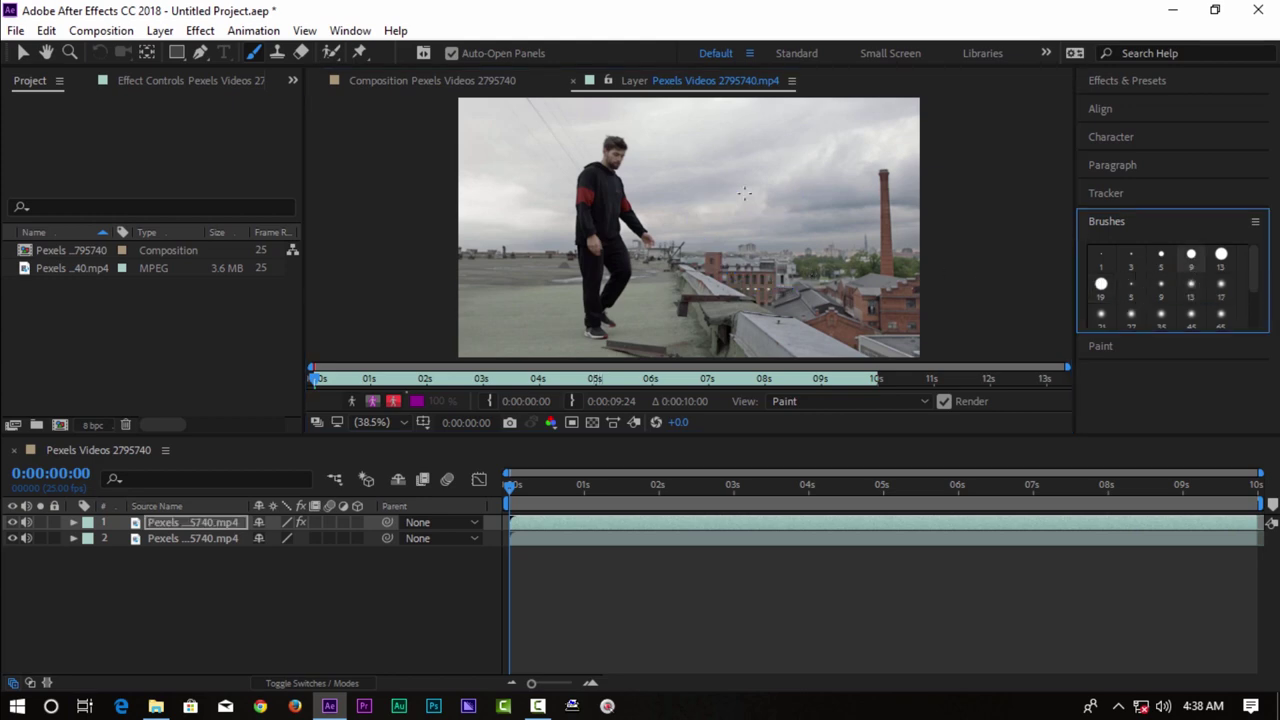
left_click_drag(728, 128, 747, 206)
key("ctrl+z")
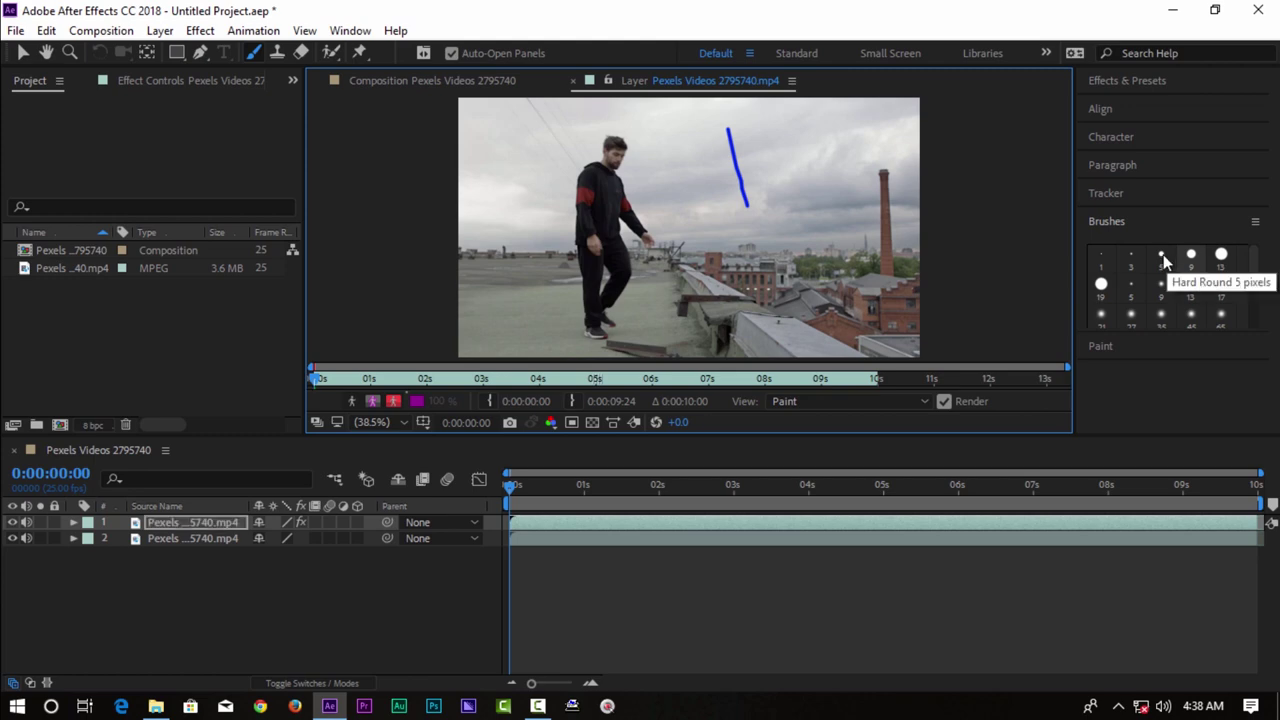
left_click(1160, 255)
left_click_drag(831, 150, 768, 246)
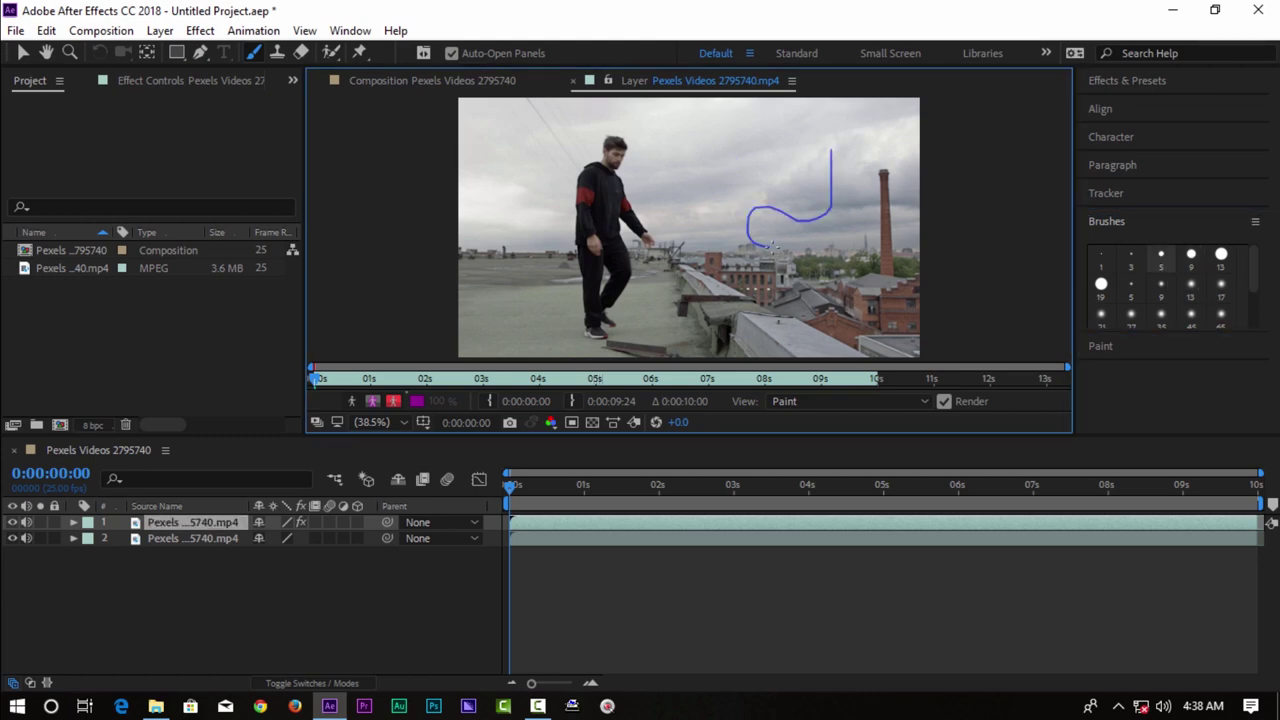
key("ctrl+z")
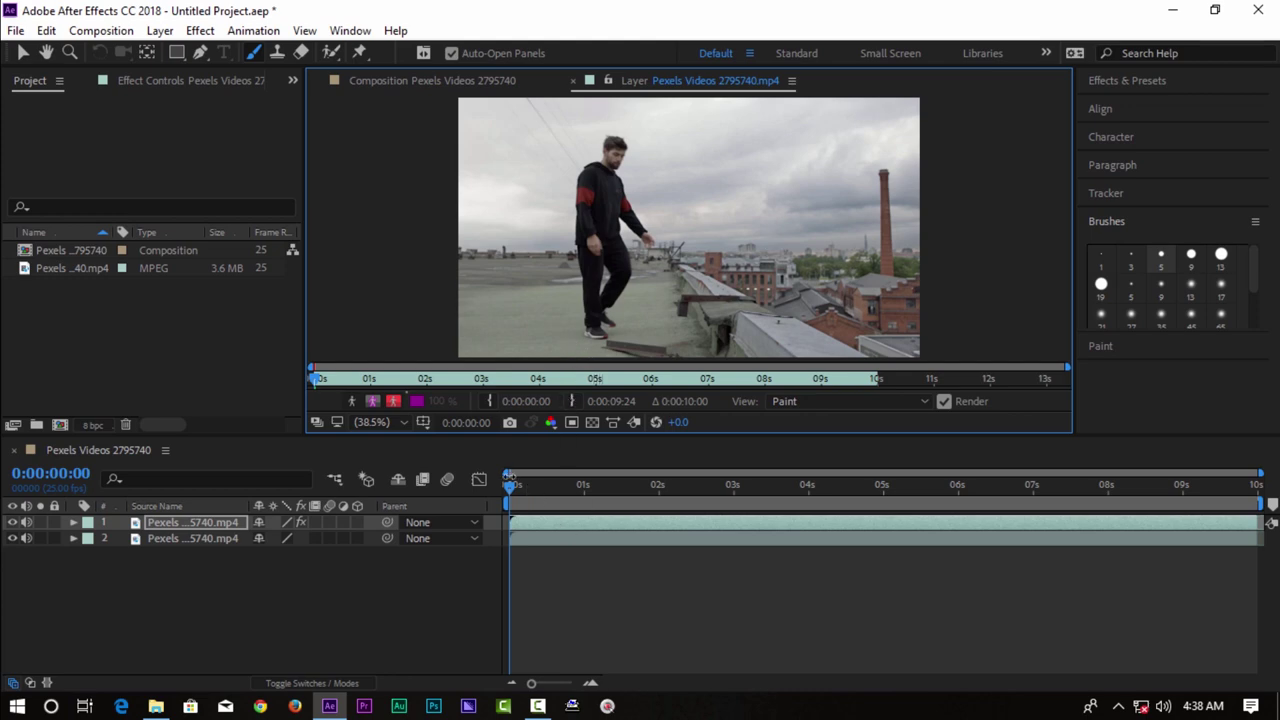
Step: Return to the clip start and change the paint colour from blue to red
left_click_drag(529, 484, 510, 485)
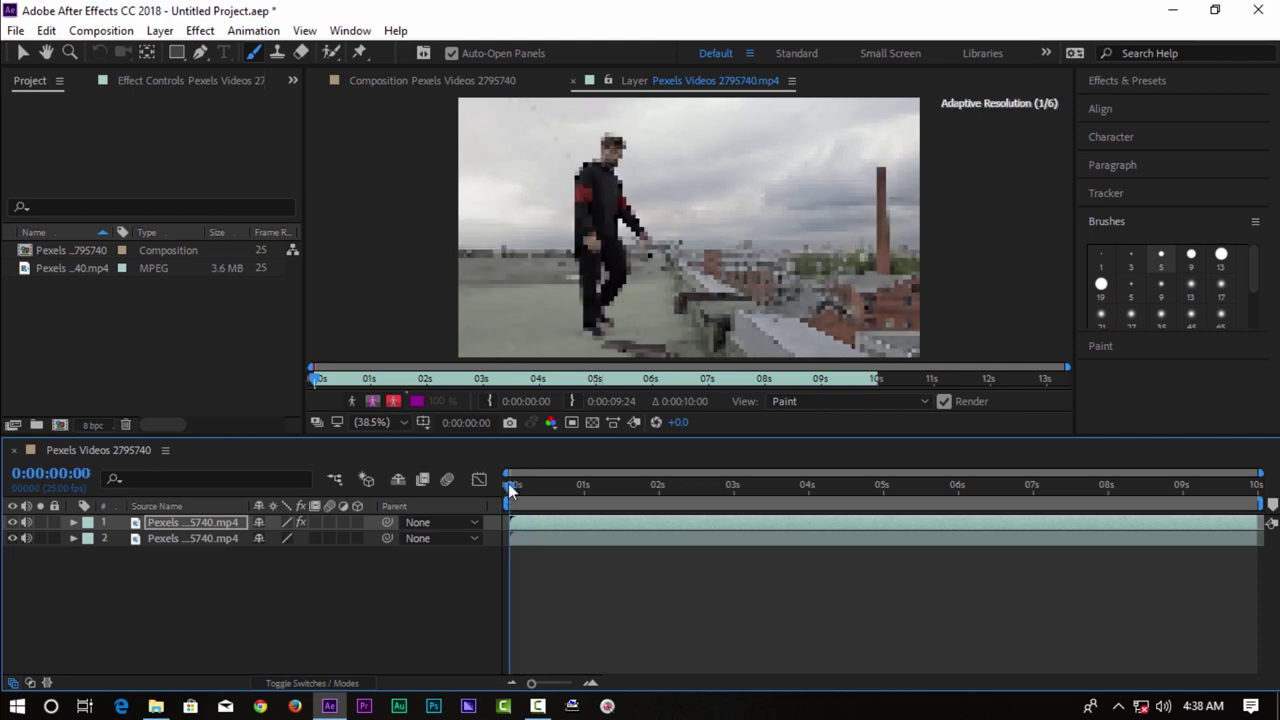
left_click(1134, 237)
left_click(1131, 252)
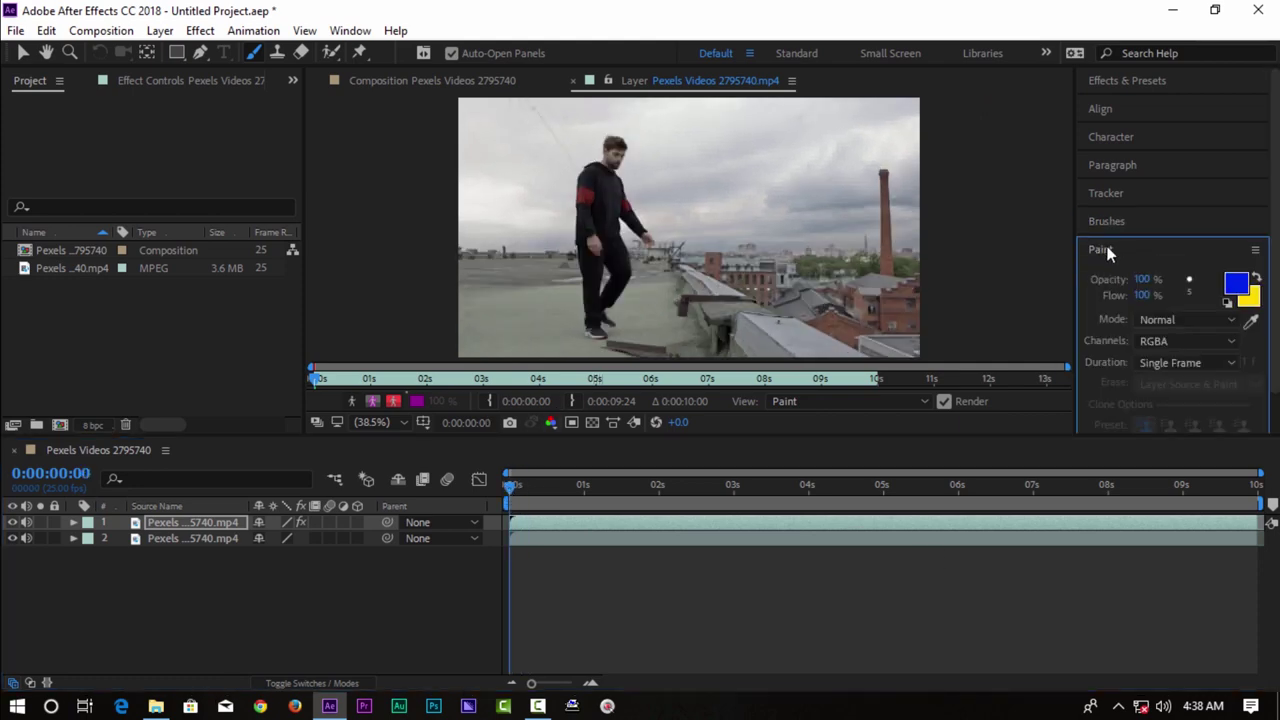
left_click(1234, 290)
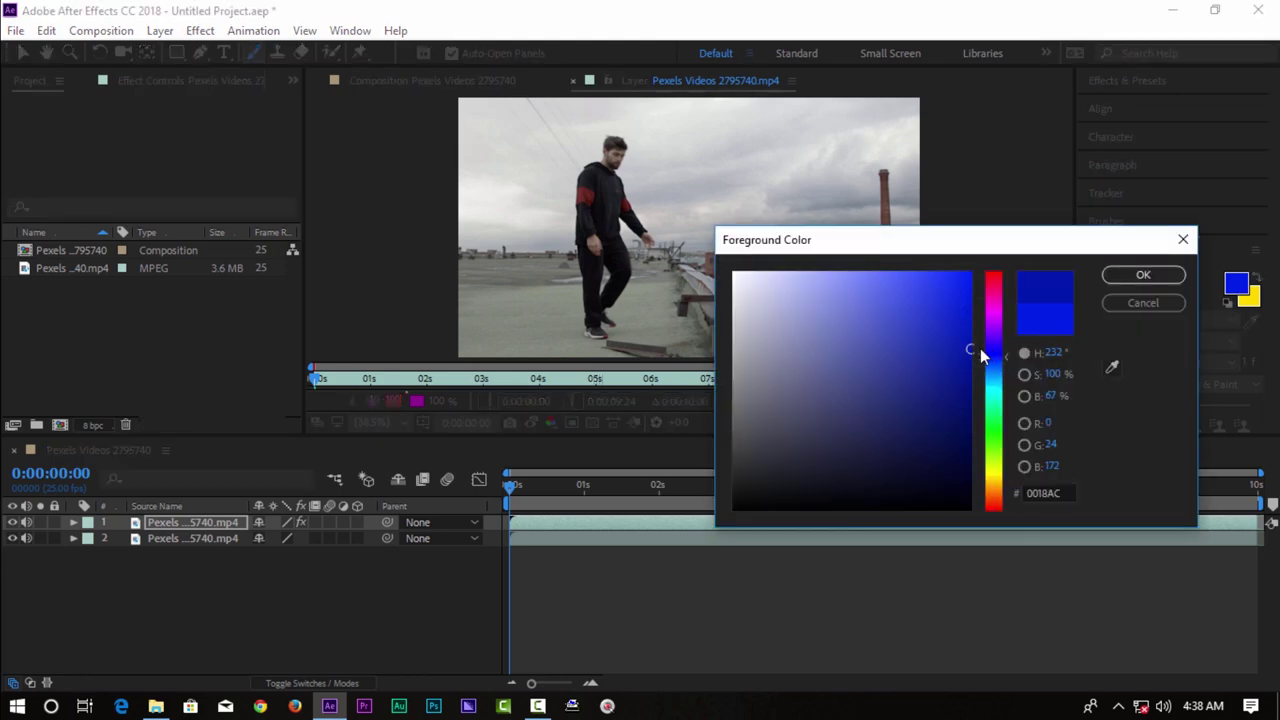
mouse_move(996, 323)
left_mouse_down()
mouse_move(999, 284)
mouse_move(971, 272)
left_mouse_up()
left_click(1143, 274)
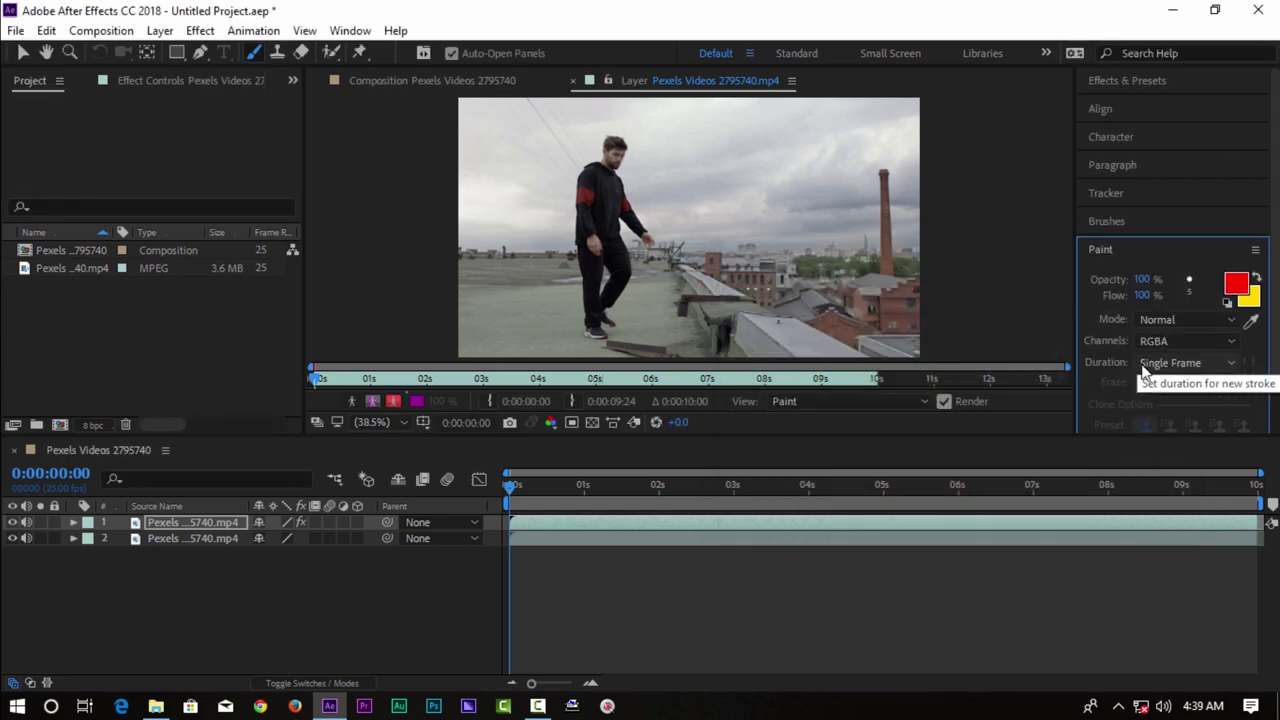
Step: Keep Duration at Single Frame, paint a red sky stroke, and check it vanishes on the next frame
left_click(1165, 362)
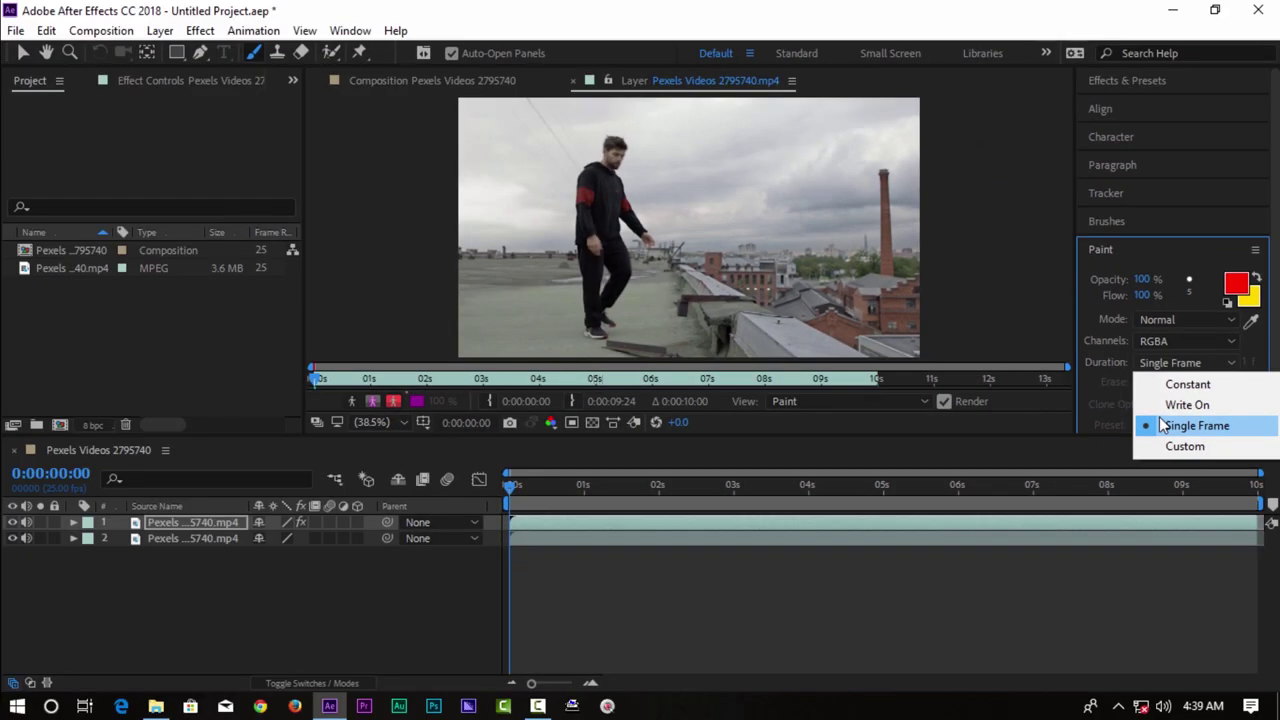
left_click(1155, 425)
left_click_drag(786, 168, 809, 245)
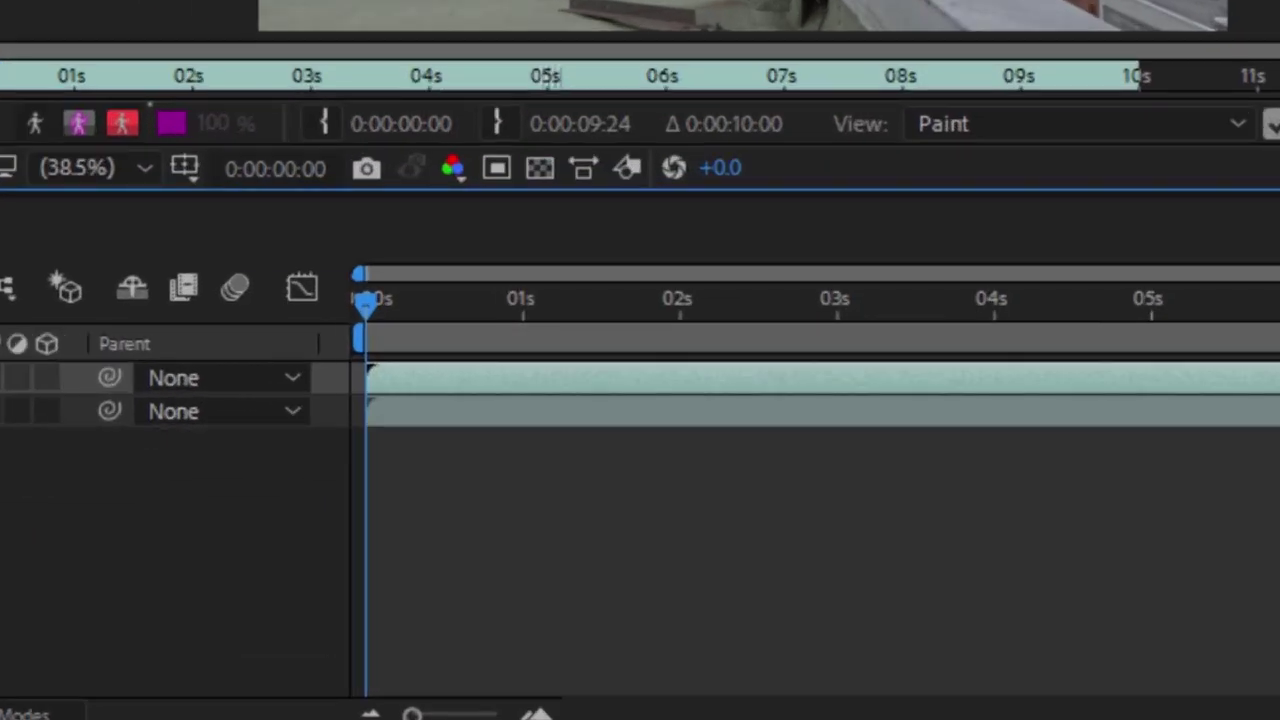
key("Page_Down")
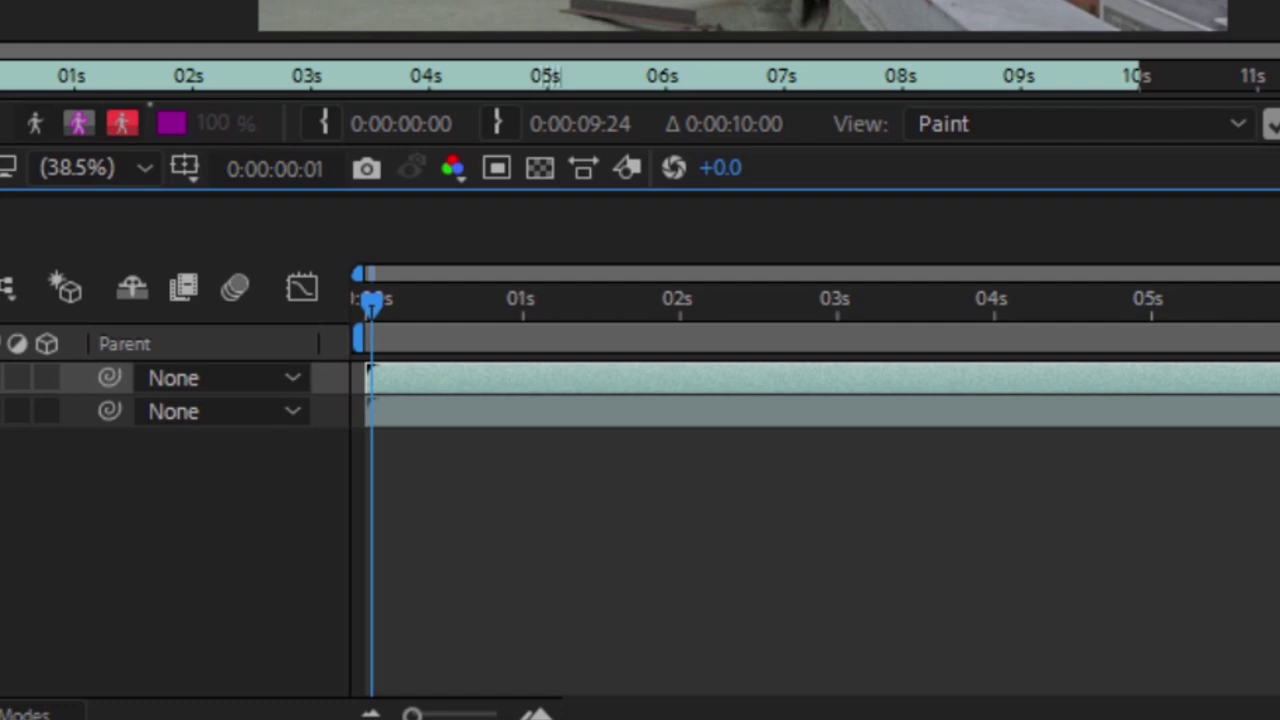
key("Page_Up")
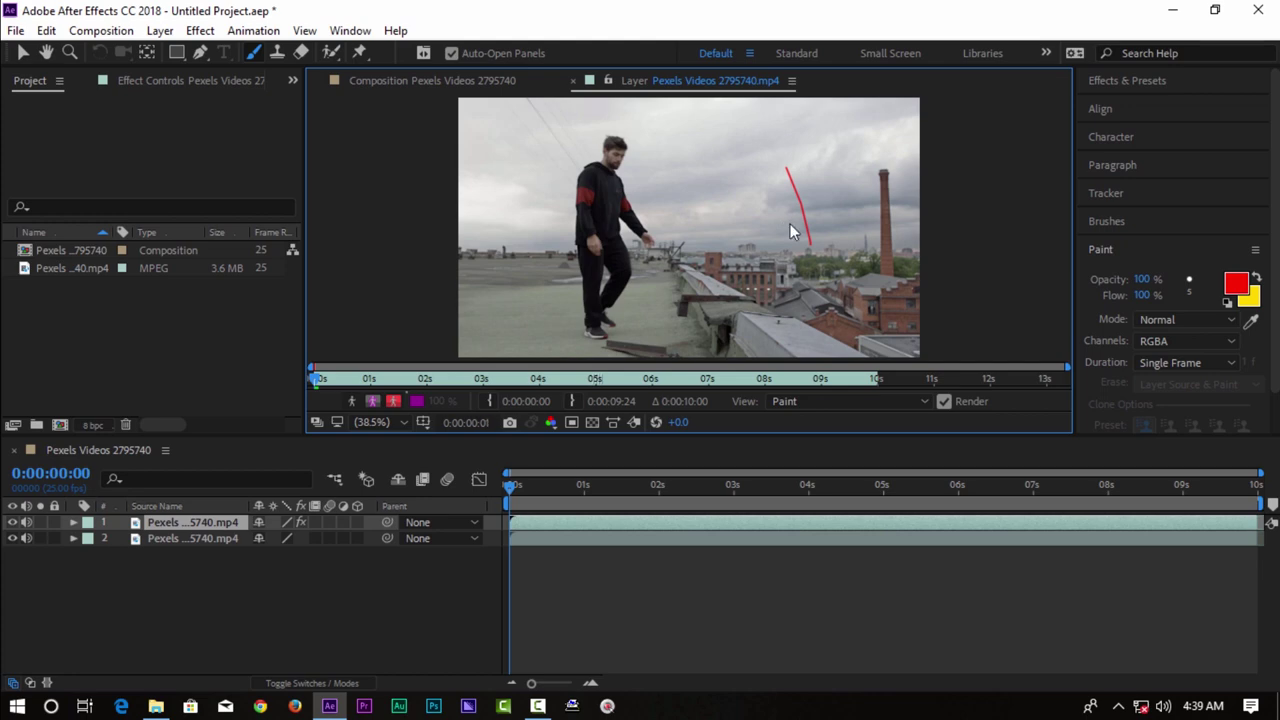
key("Page_Down")
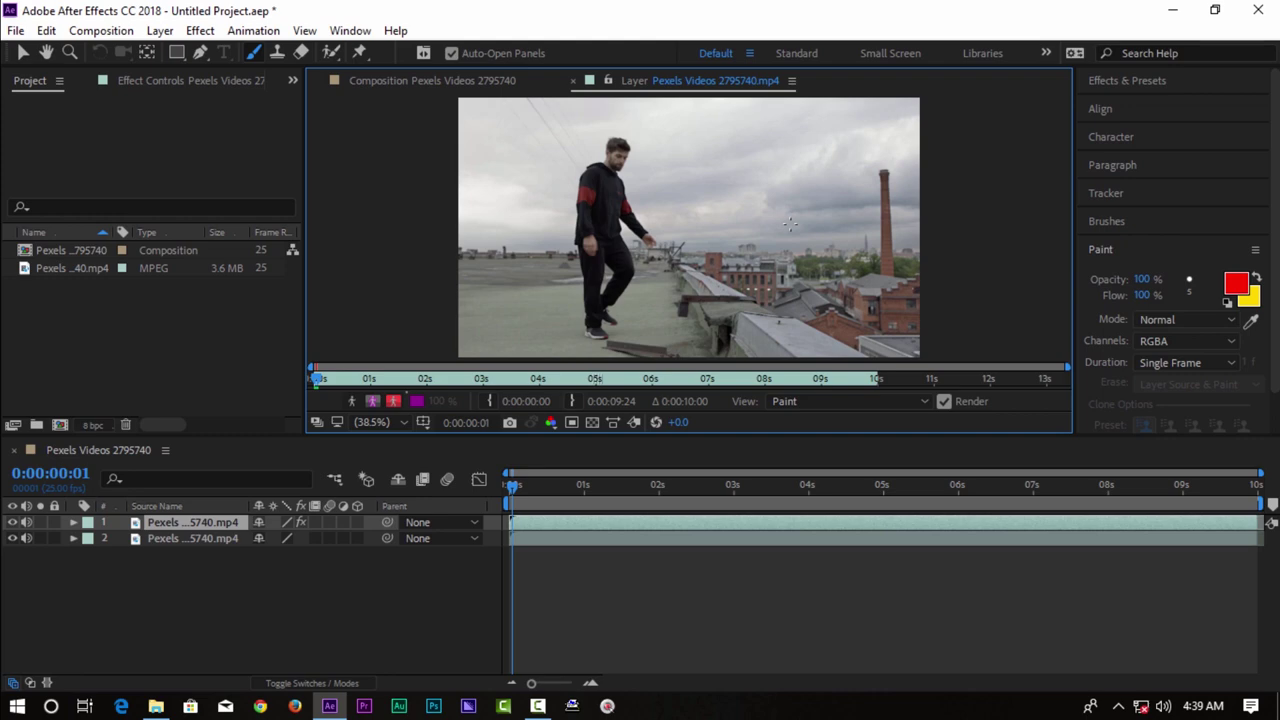
Step: On the first frame, confirm Single Frame duration, Normal mode and RGBA channels for painting
key("Page_Up")
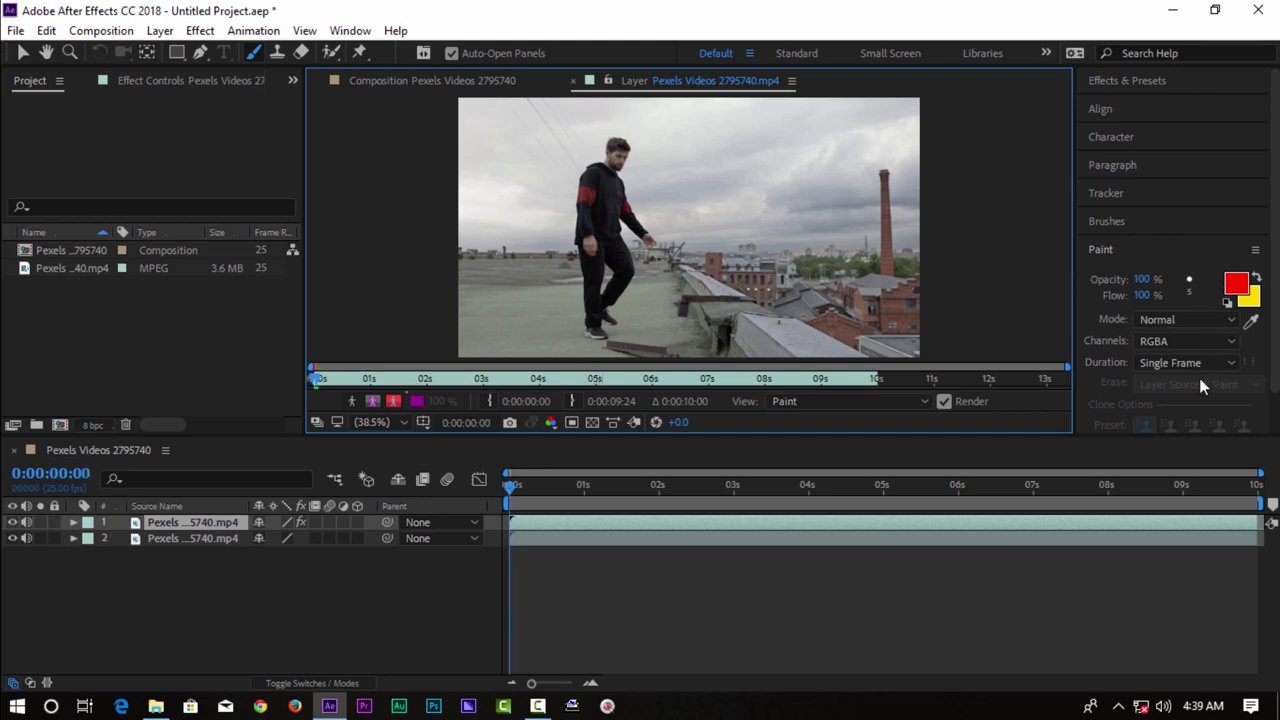
left_click(1176, 370)
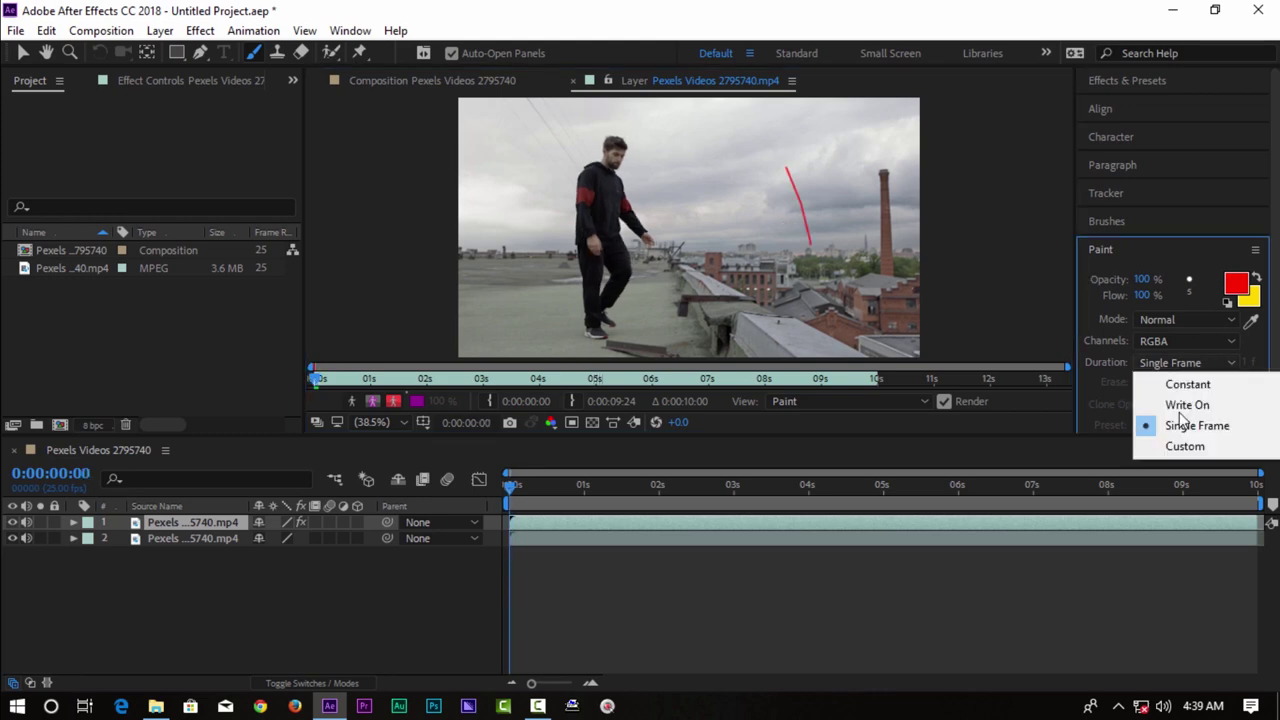
left_click(1190, 364)
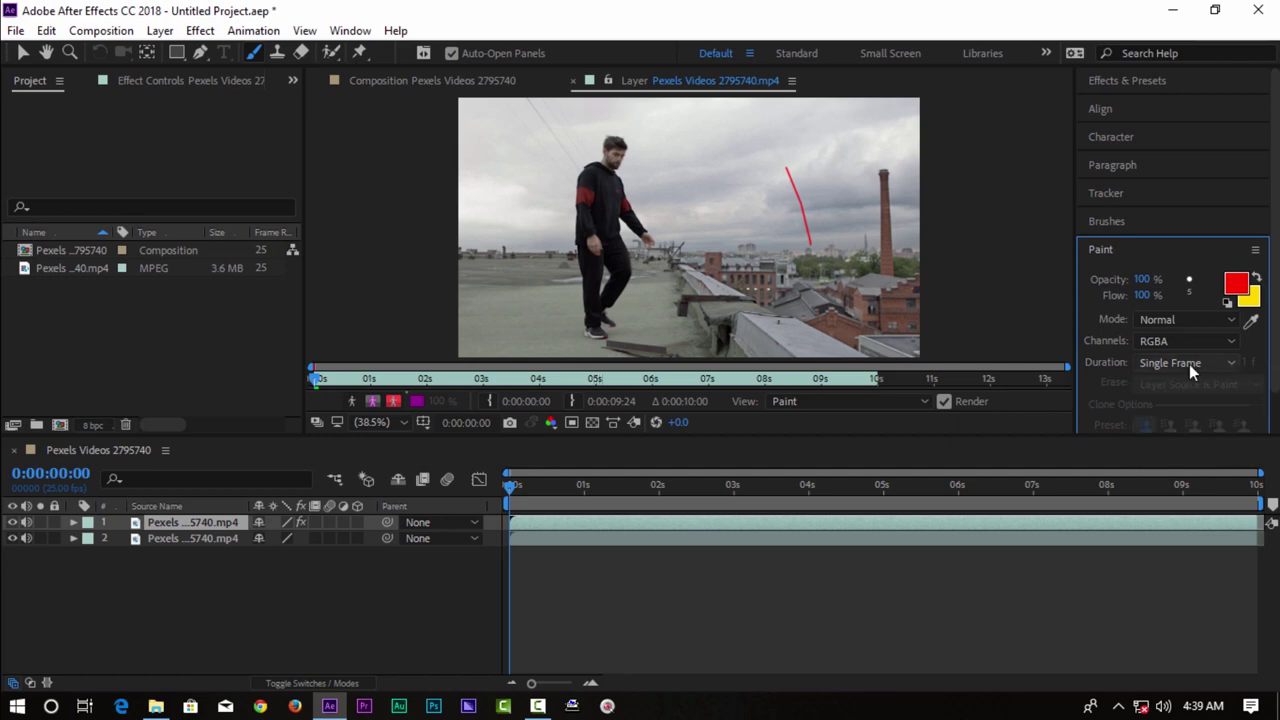
left_click(1200, 322)
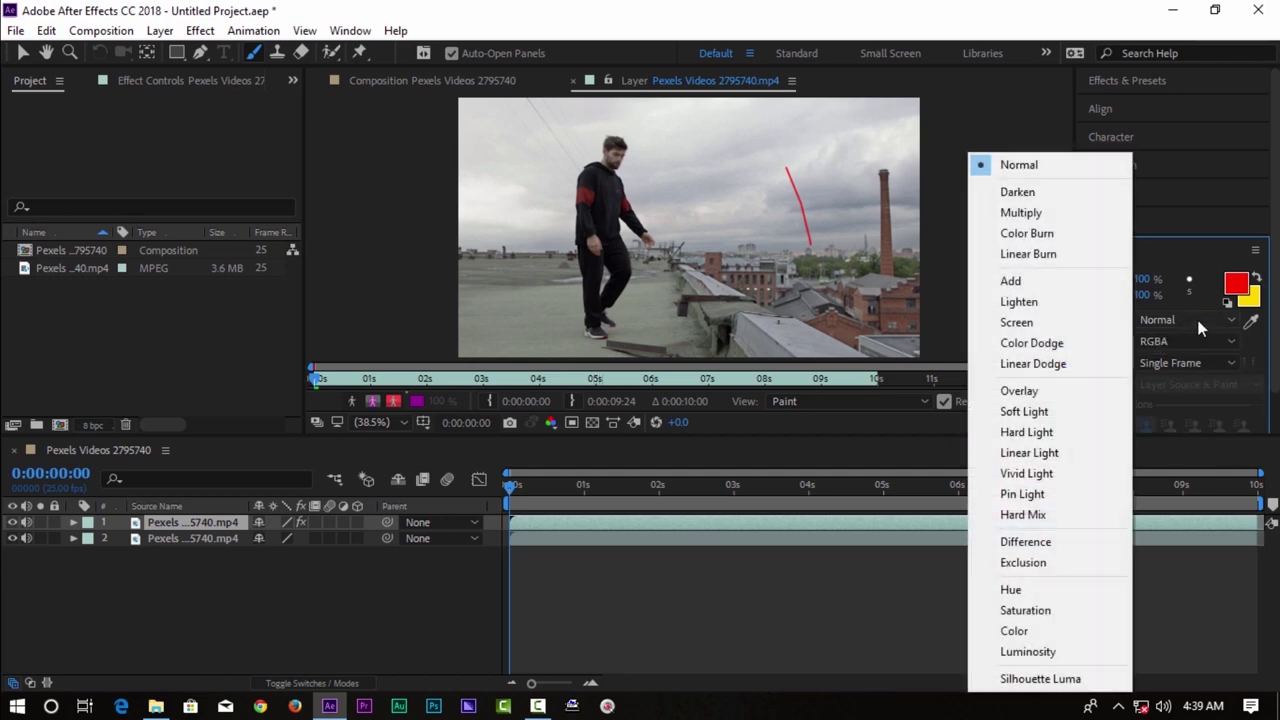
left_click(1140, 345)
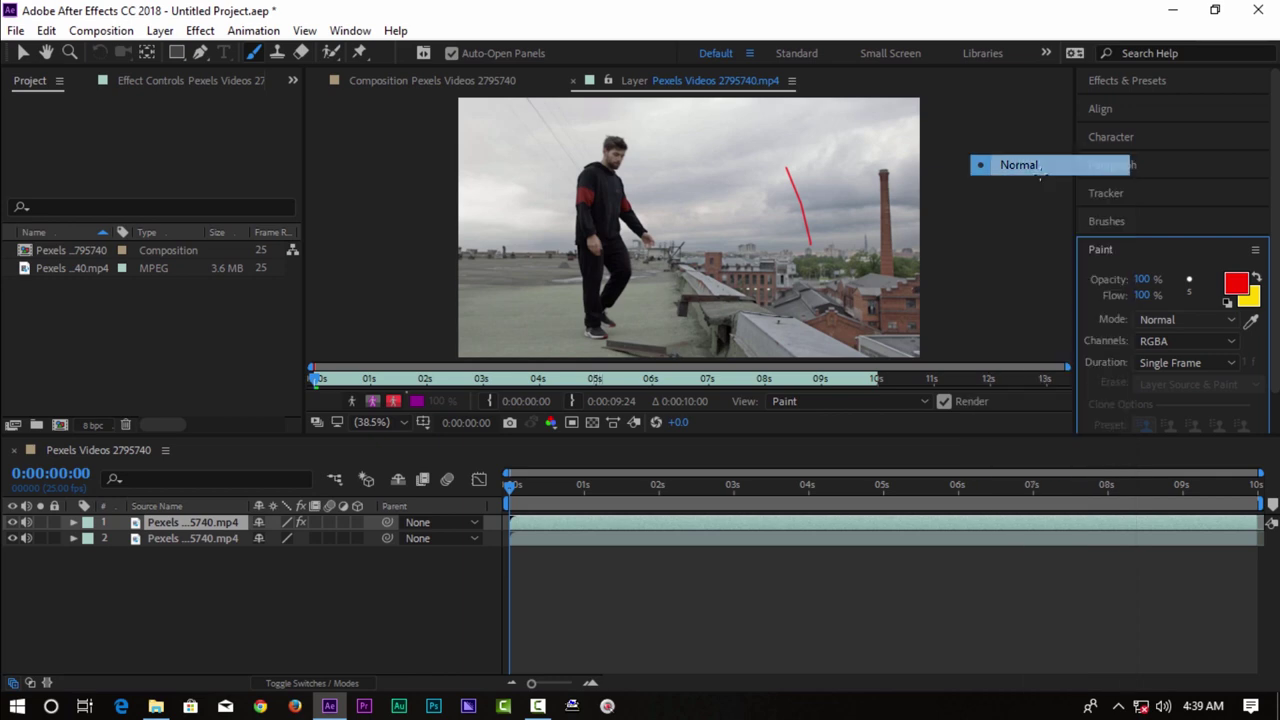
left_click(1171, 343)
left_click(1170, 362)
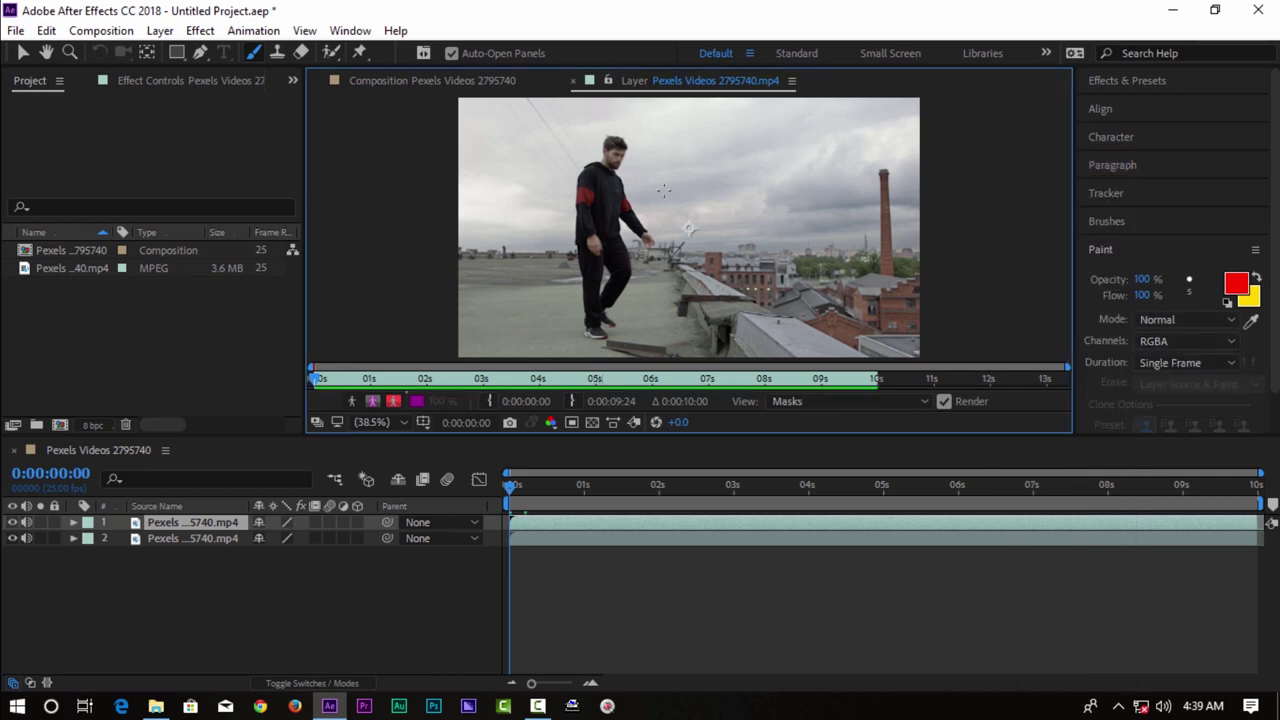
Step: Zoom and pan to the man's torso, confirm red, and outline his shoulder and hoodie's left edge
scroll(688, 228, "up", 5)
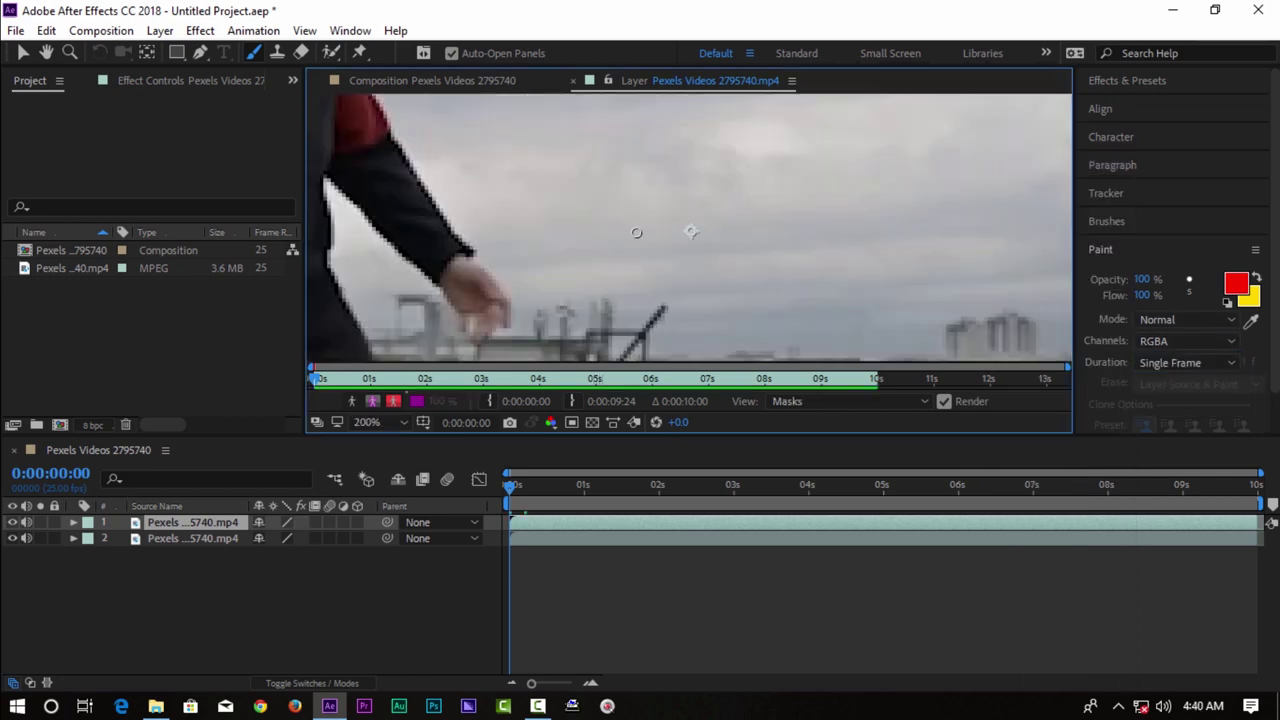
key("h")
left_click_drag(597, 206, 997, 306)
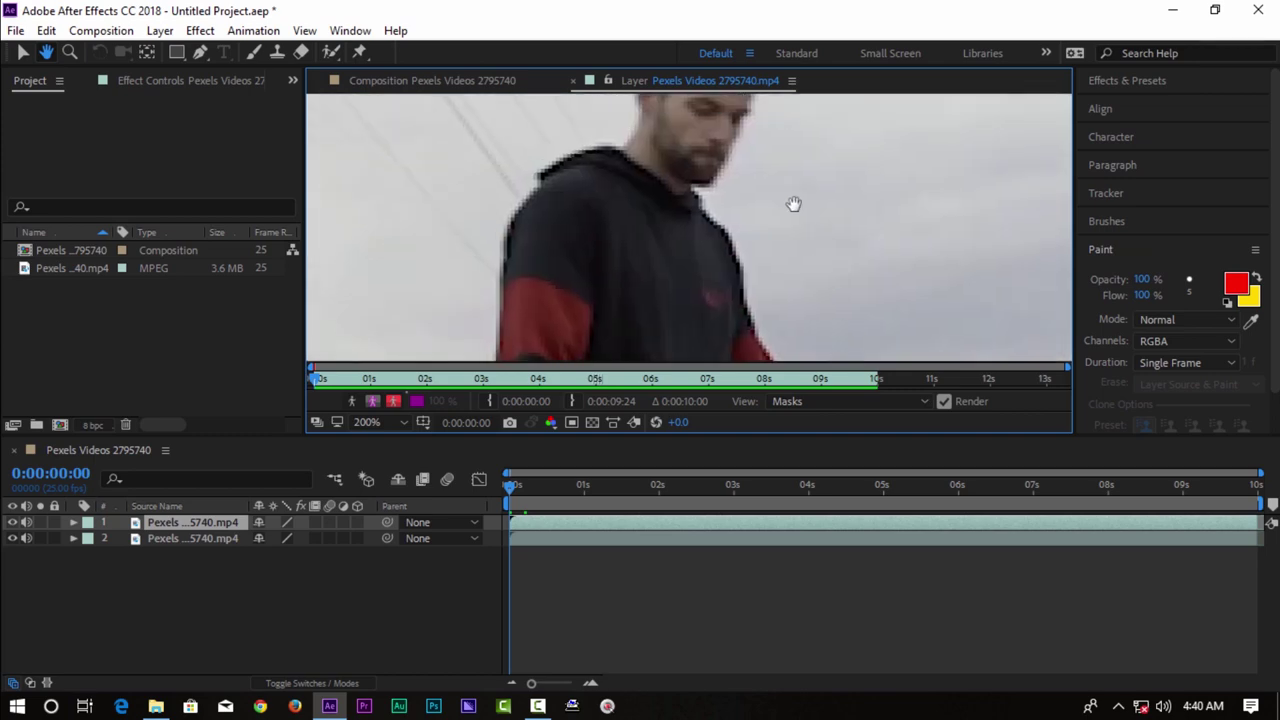
left_click_drag(794, 203, 843, 277)
key("ctrl+b")
left_click(1232, 290)
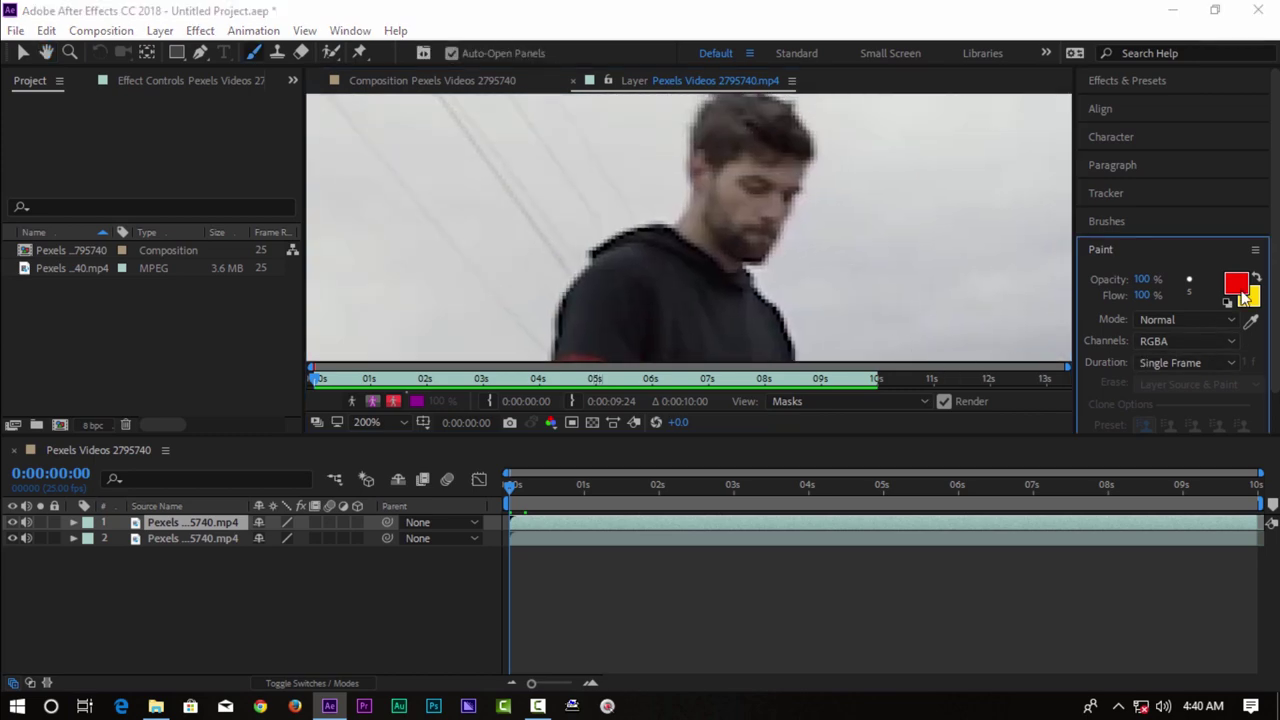
left_click(1158, 278)
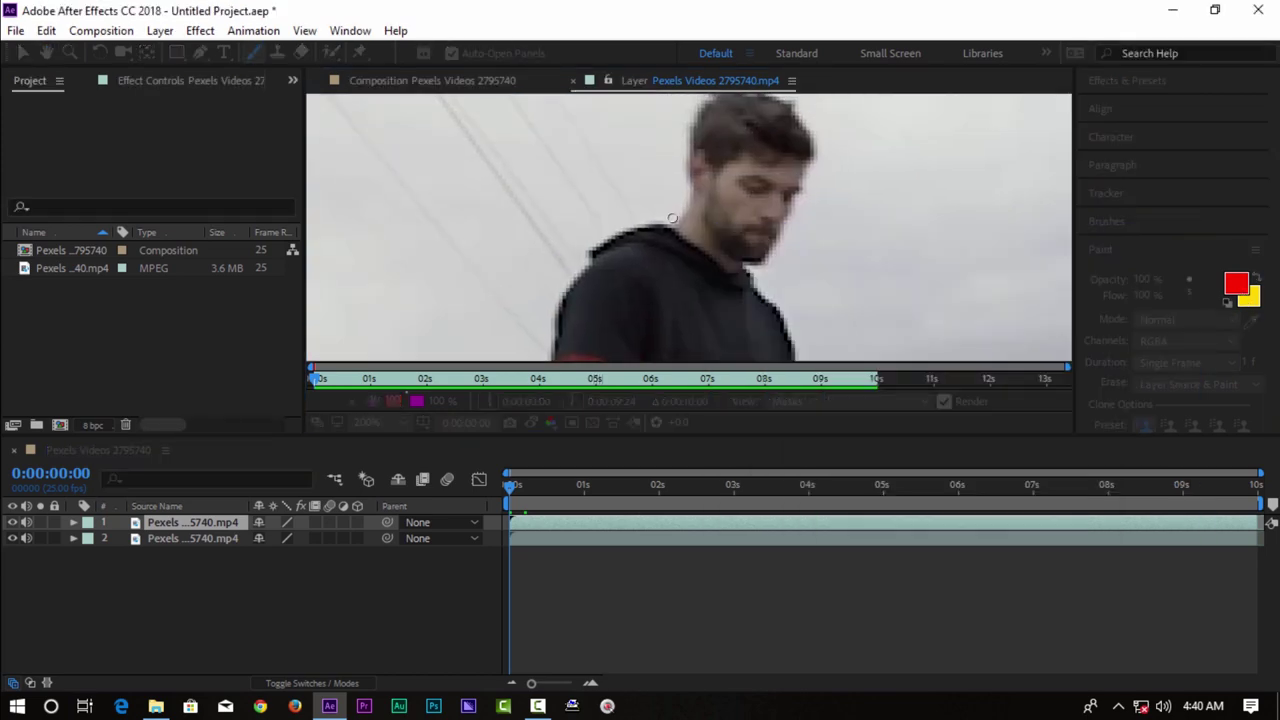
left_click_drag(670, 220, 558, 310)
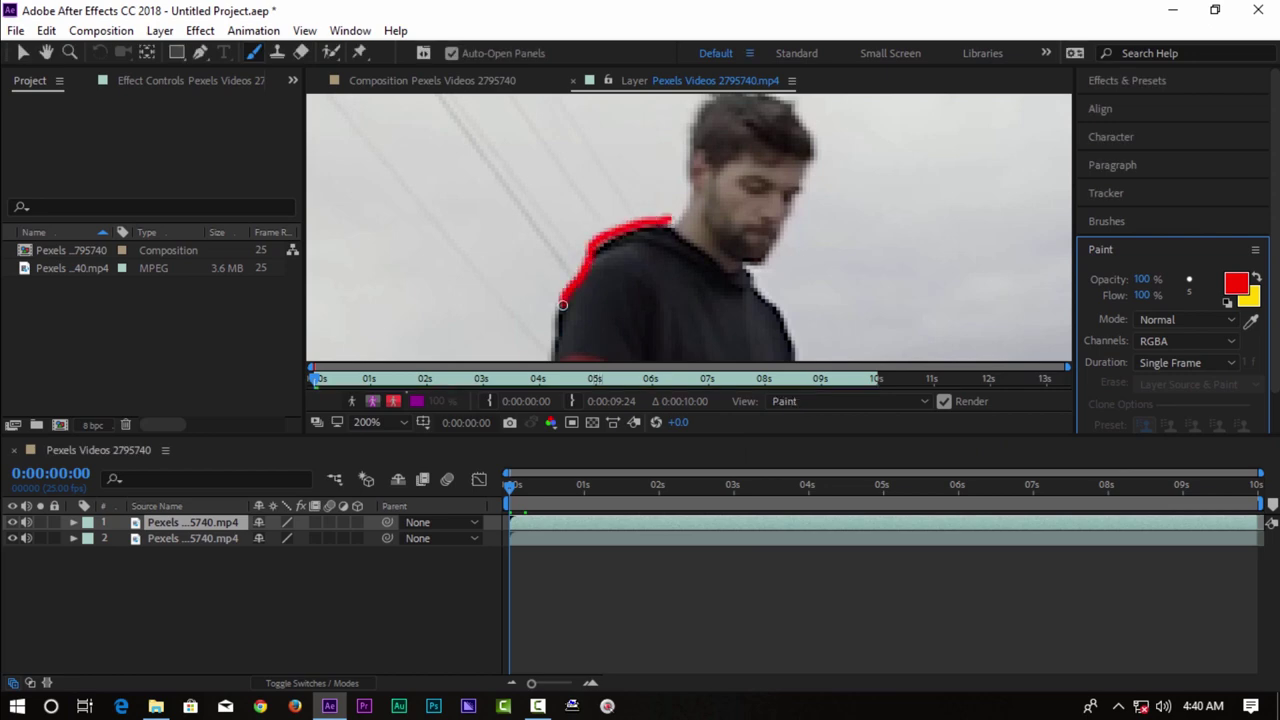
mouse_move(680, 320)
left_mouse_down()
mouse_move(704, 197)
mouse_move(704, 97)
left_mouse_up()
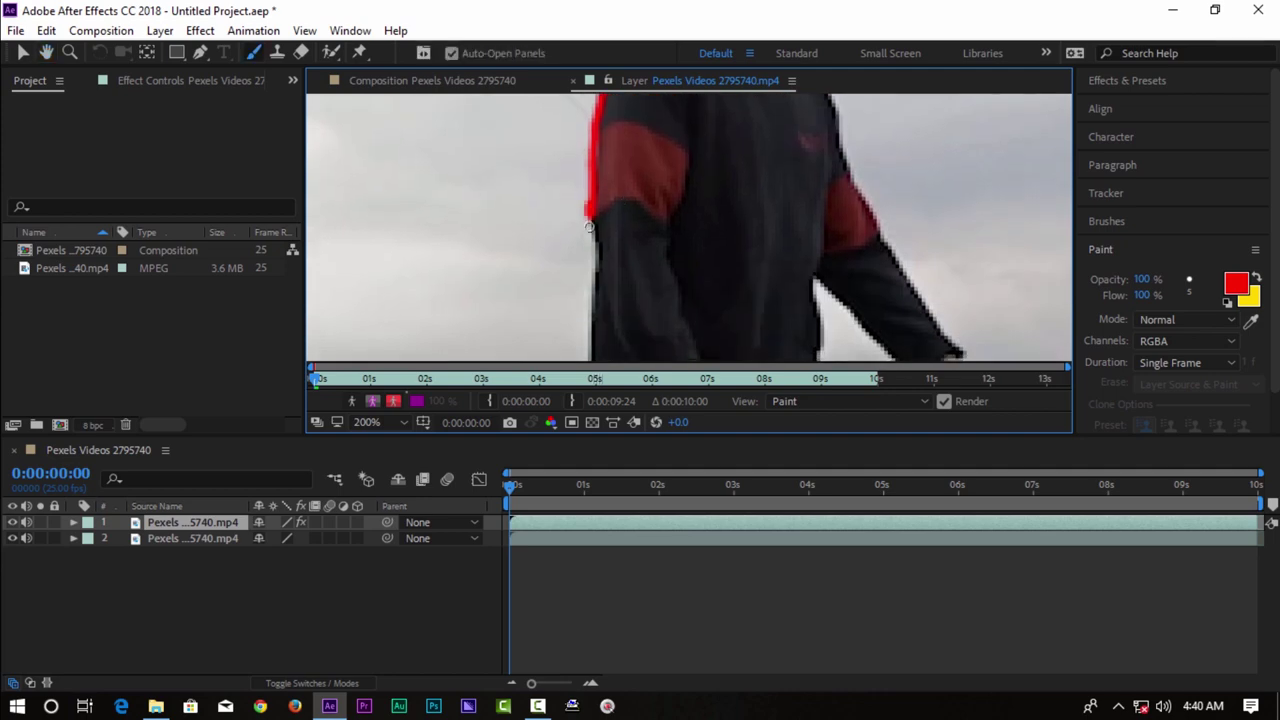
left_click_drag(597, 216, 591, 302)
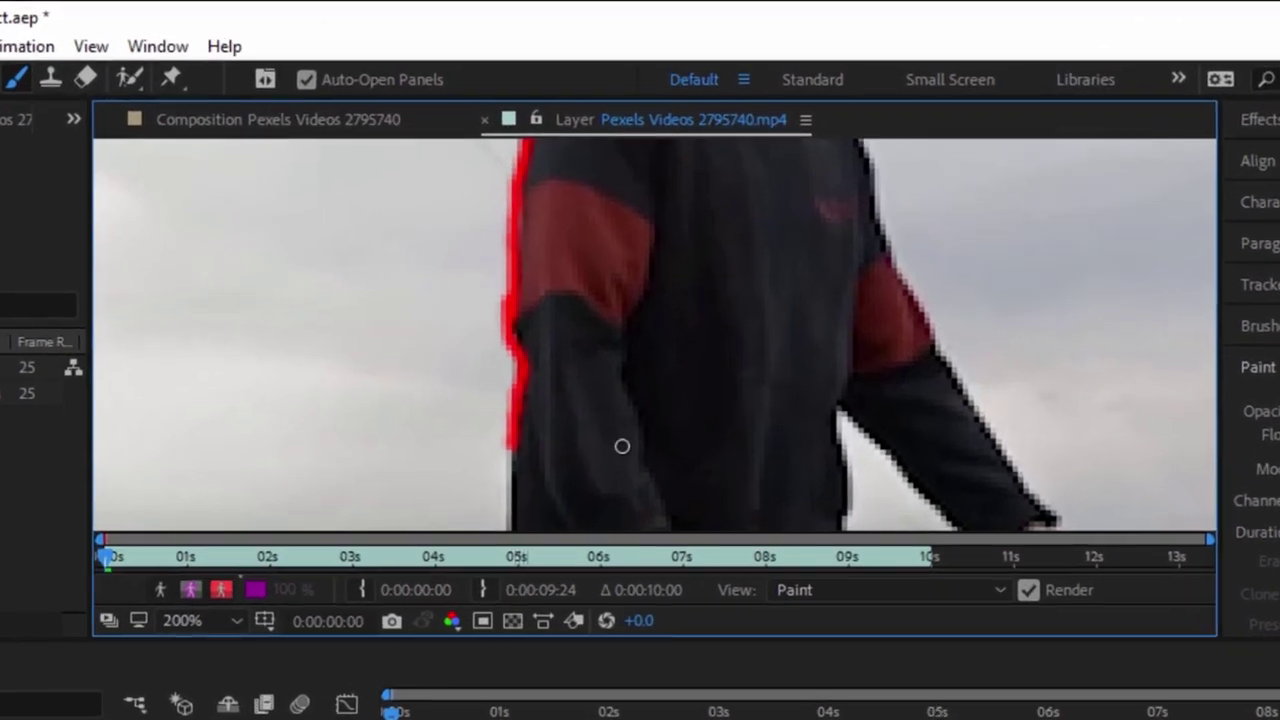
key("slash")
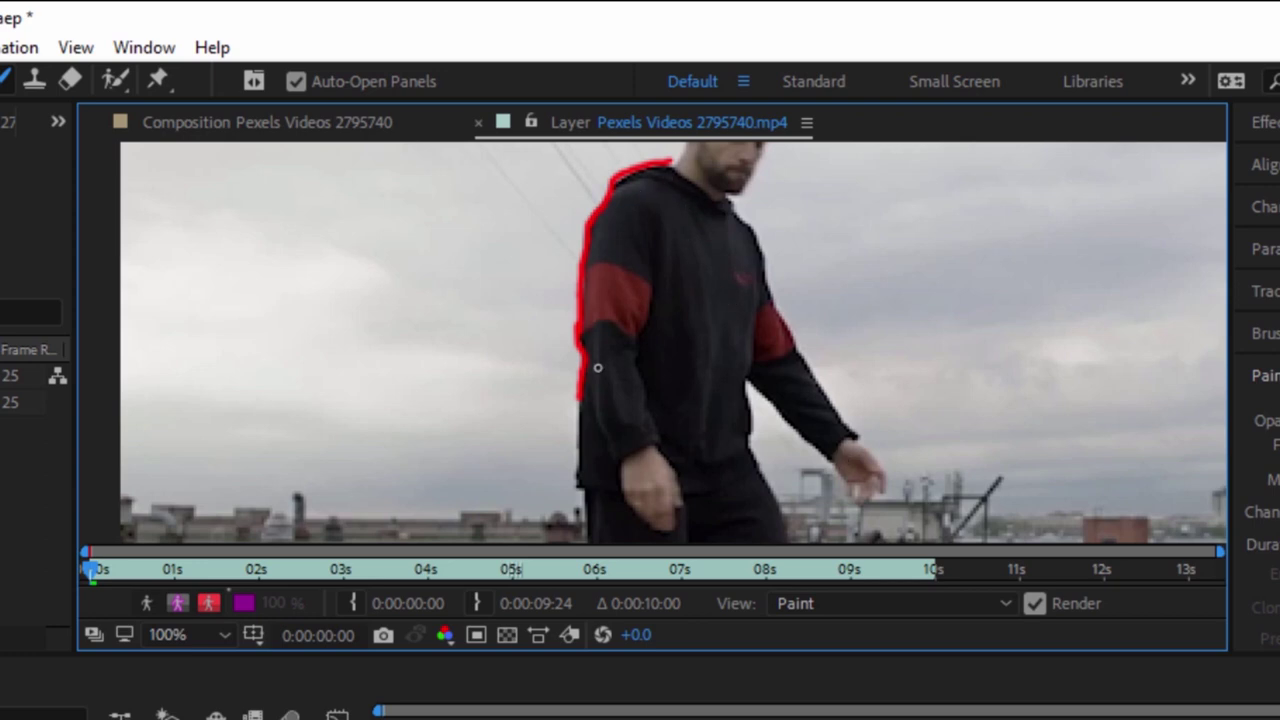
Step: On the next two frames, trace red strokes down the hoodie's left edge and near the hand
key("Page_Down")
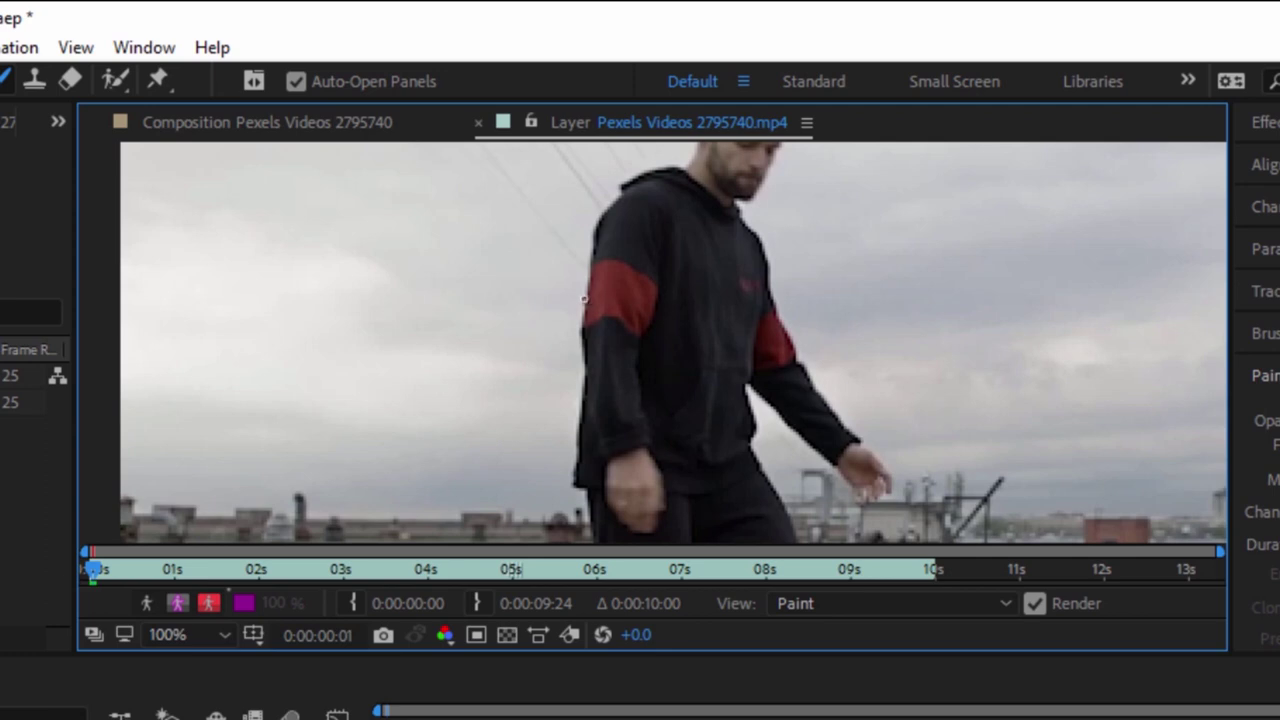
mouse_move(585, 315)
left_mouse_down()
mouse_move(575, 452)
mouse_move(596, 489)
left_mouse_up()
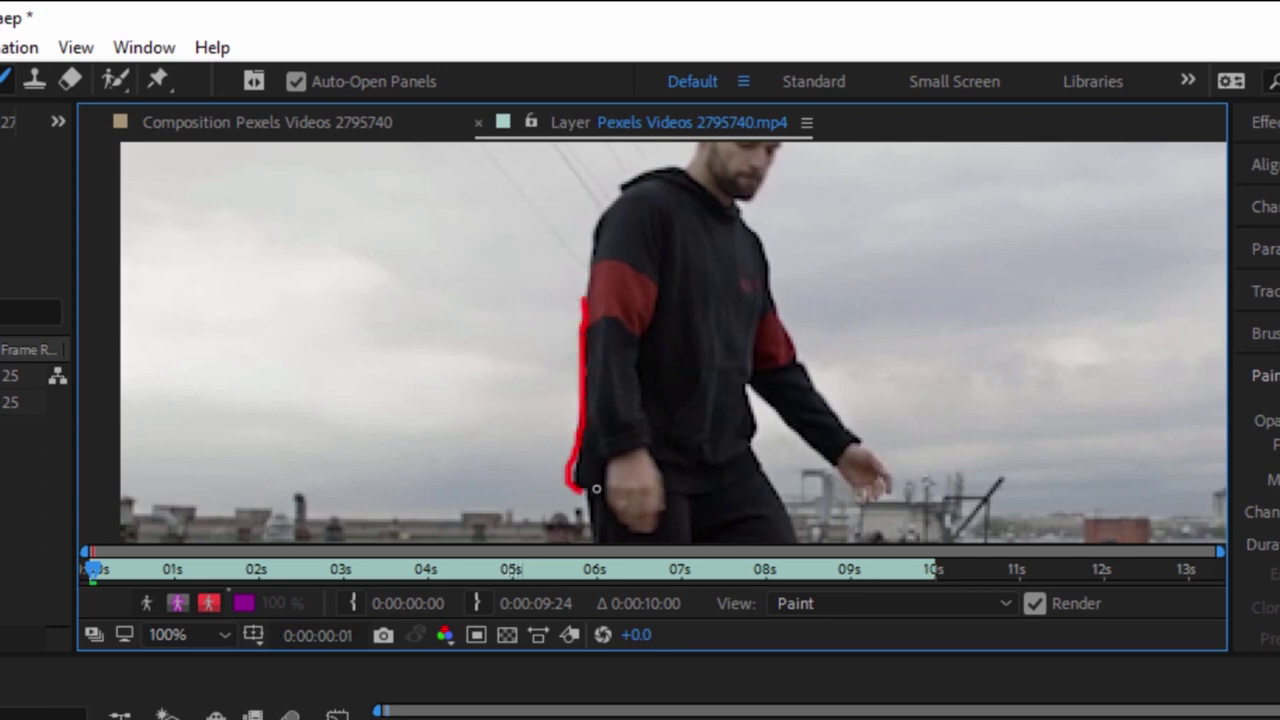
key("Page_Down")
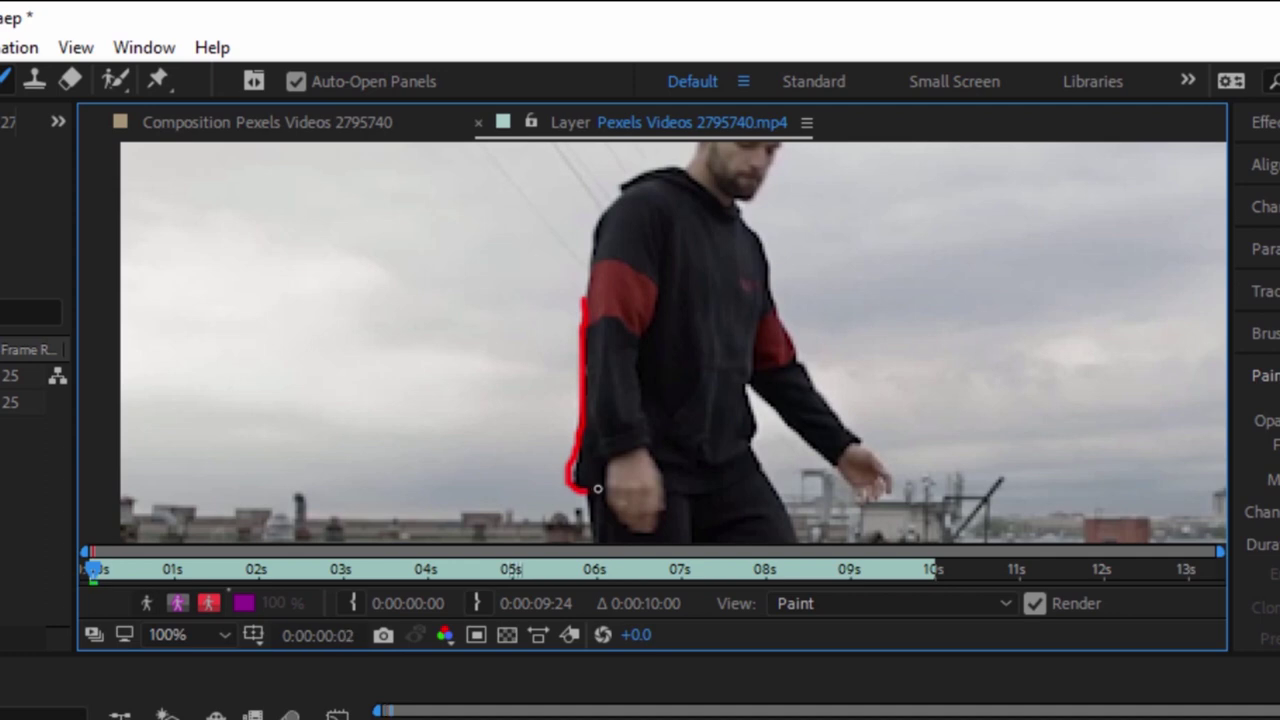
left_click_drag(644, 491, 661, 494)
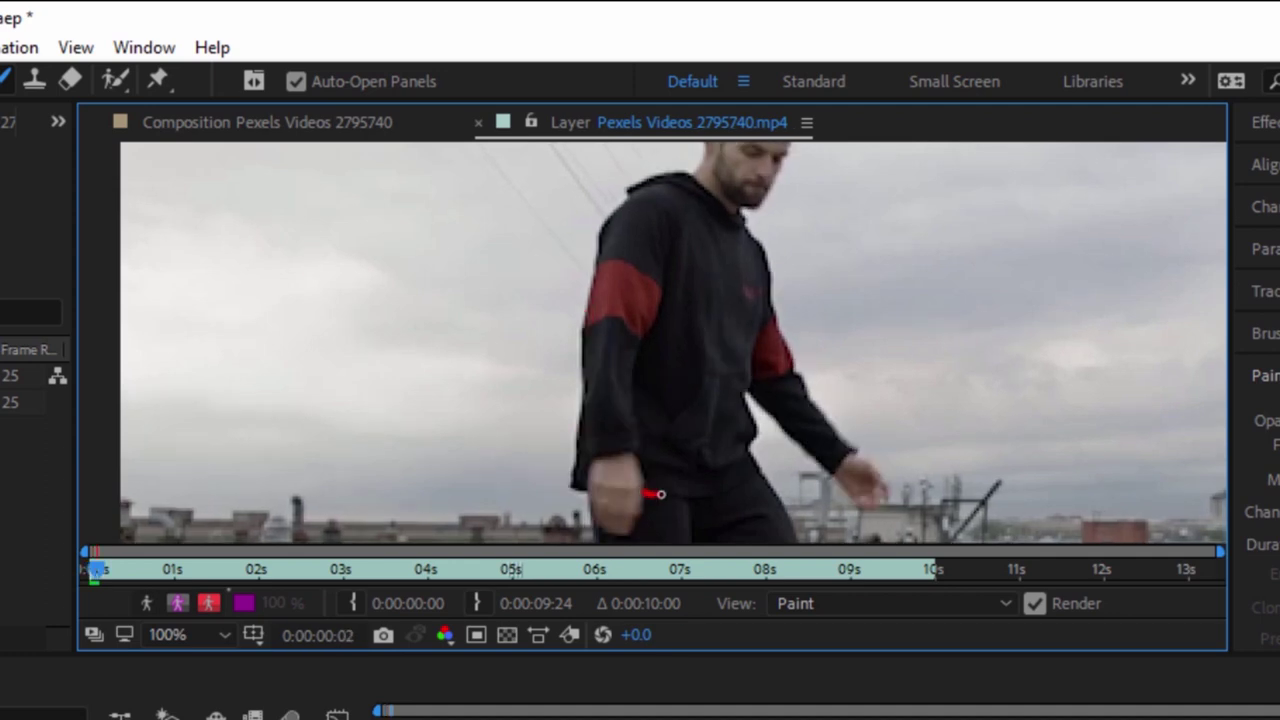
left_click_drag(581, 421, 583, 493)
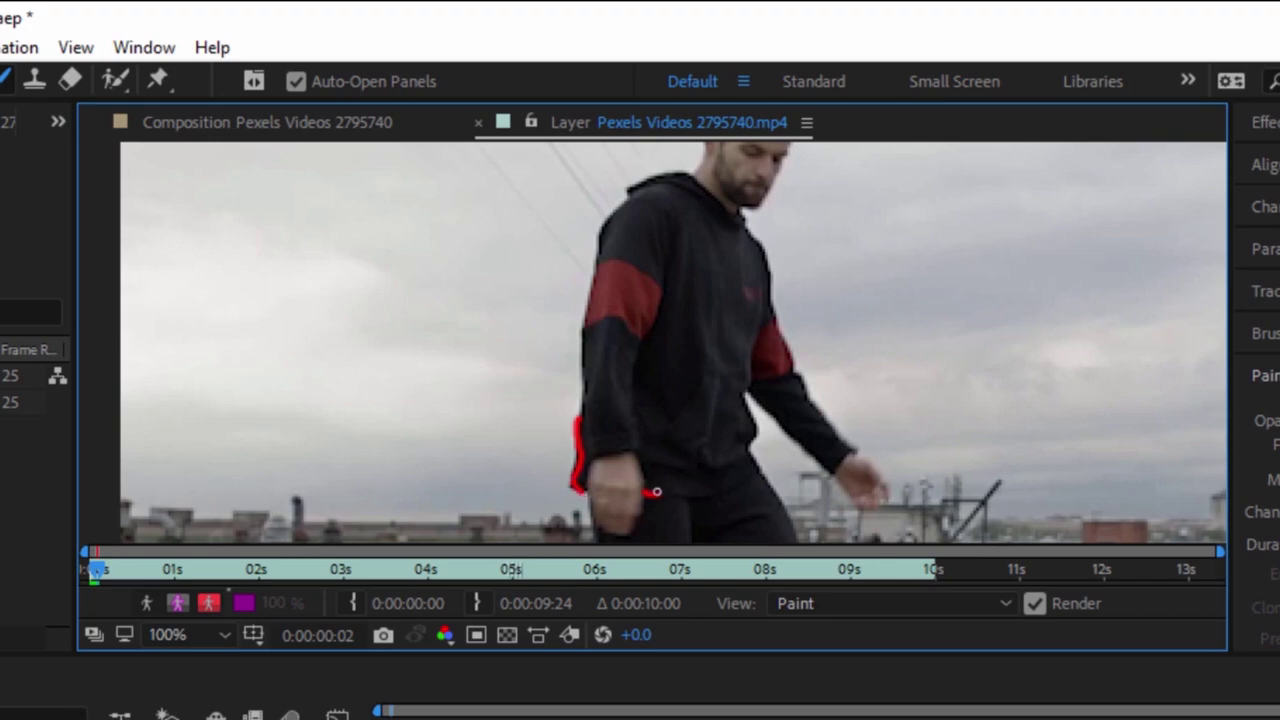
left_click_drag(657, 492, 678, 389)
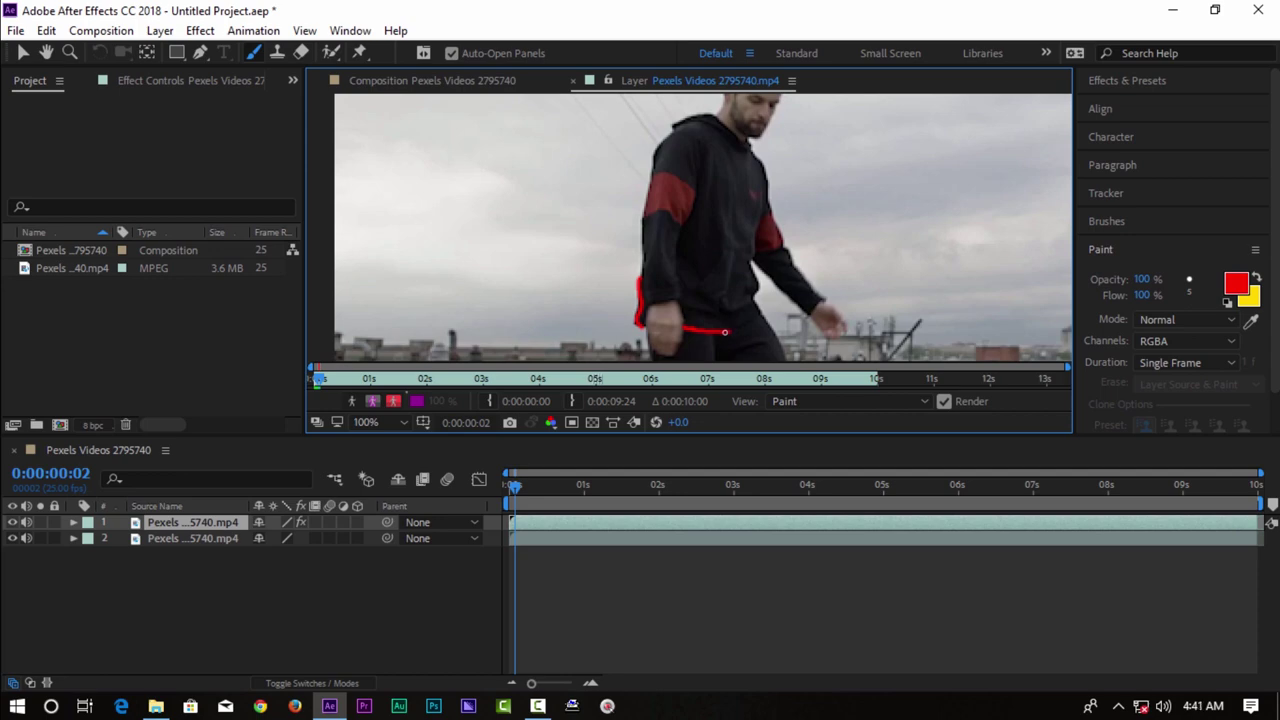
Step: Step forward frame by frame, tracing red strokes along the arm and the hoodie's right edge
key("Page_Down")
key("Page_Down")
key("Page_Down")
scroll(837, 295, "up", 1)
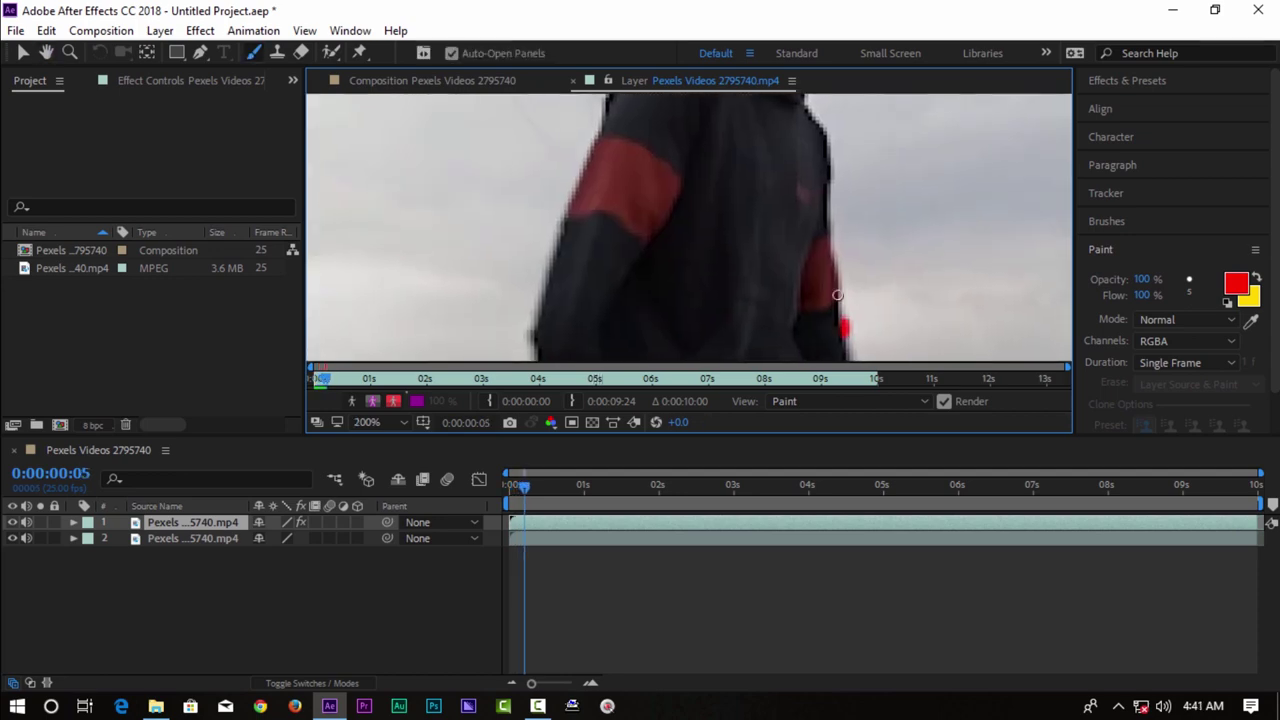
scroll(837, 295, "down", 2)
key("Page_Down")
key("Page_Down")
key("Page_Down")
left_click_drag(705, 190, 658, 300)
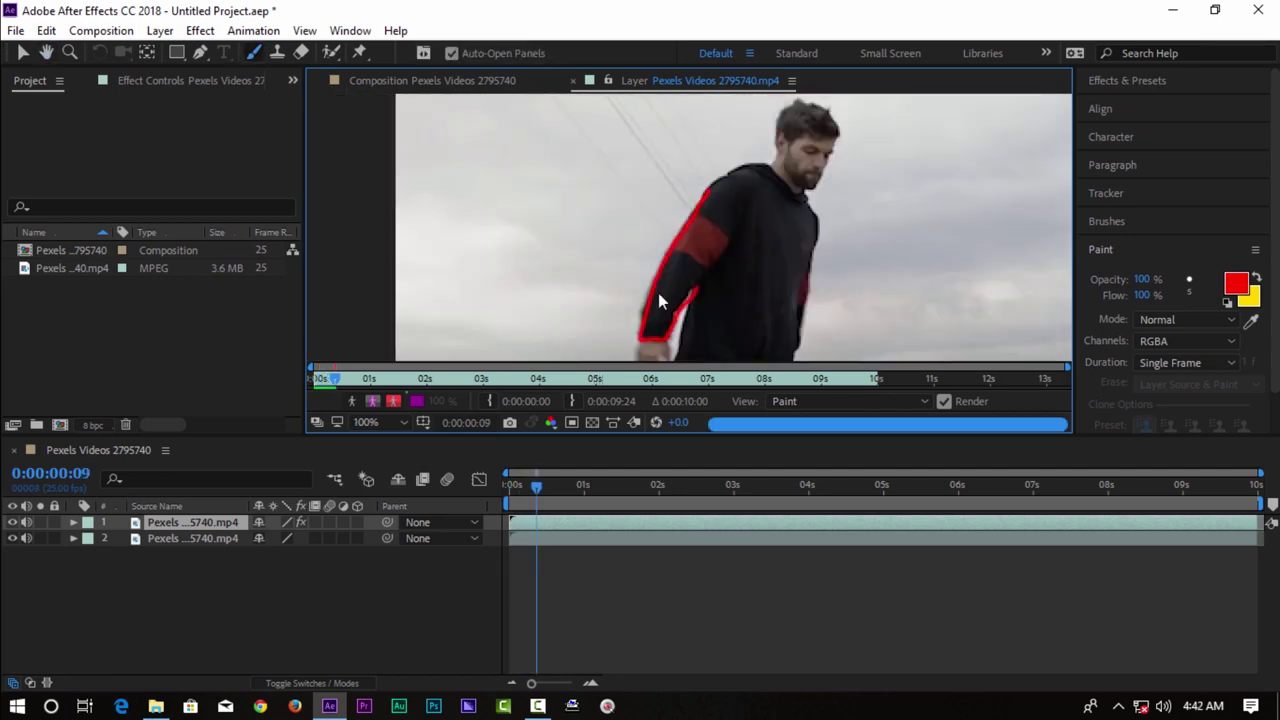
key("Page_Down")
key("Page_Down")
Step: Advance several more frames and set the layer's OUT point at 0:00:03:10
key("Page_Down")
left_click_drag(826, 214, 818, 113)
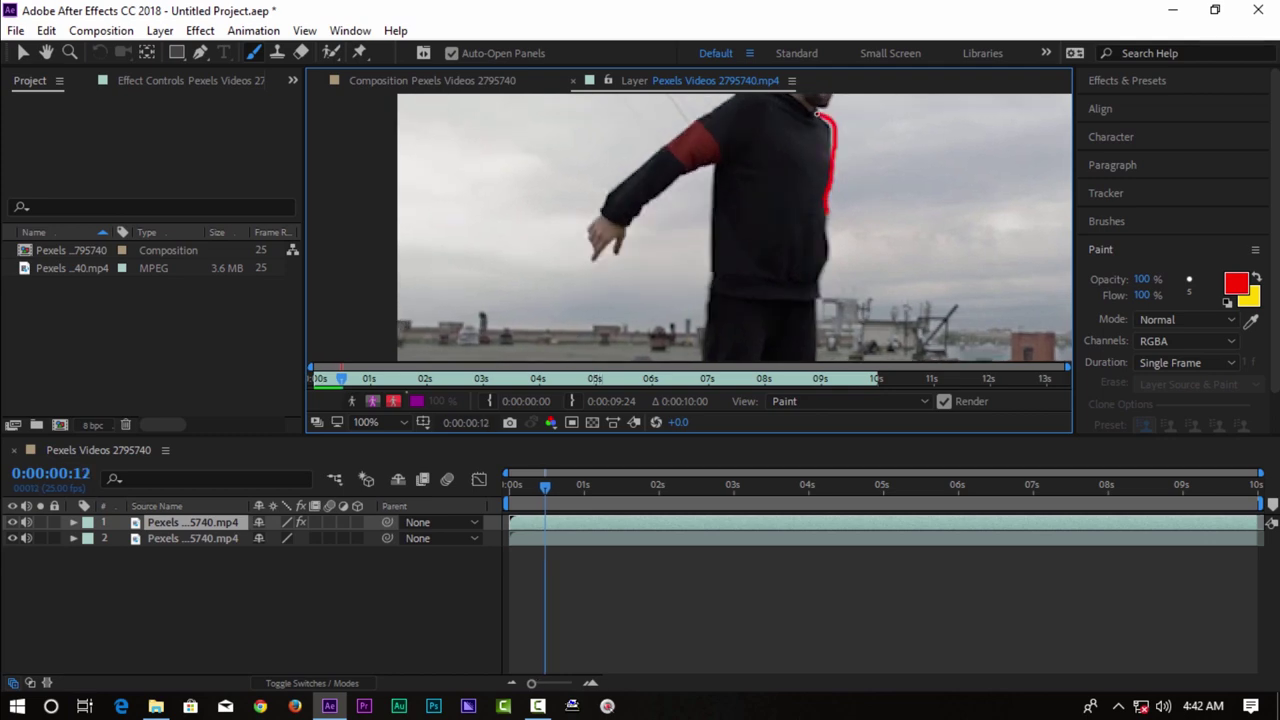
key("Page_Down")
key("Page_Down")
key("Page_Down")
scroll(794, 198, "up", 1)
key("Page_Down")
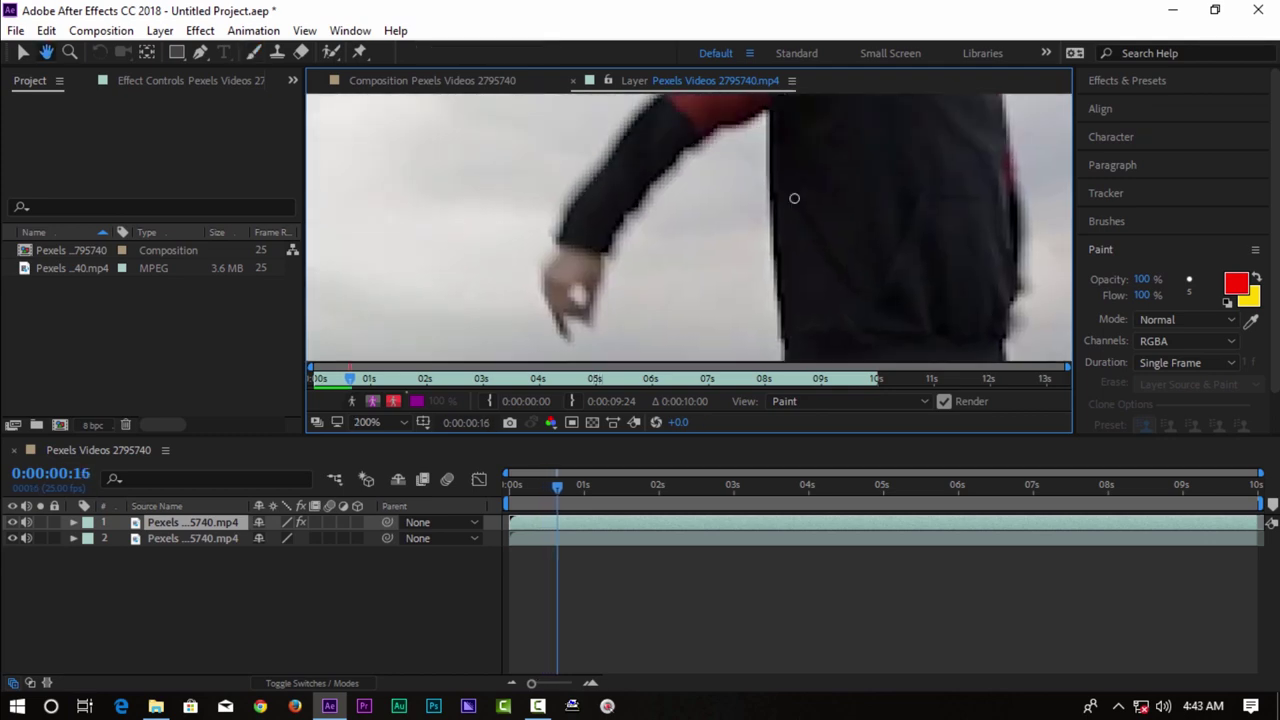
key("Page_Down")
key("Page_Down")
key("Page_Down")
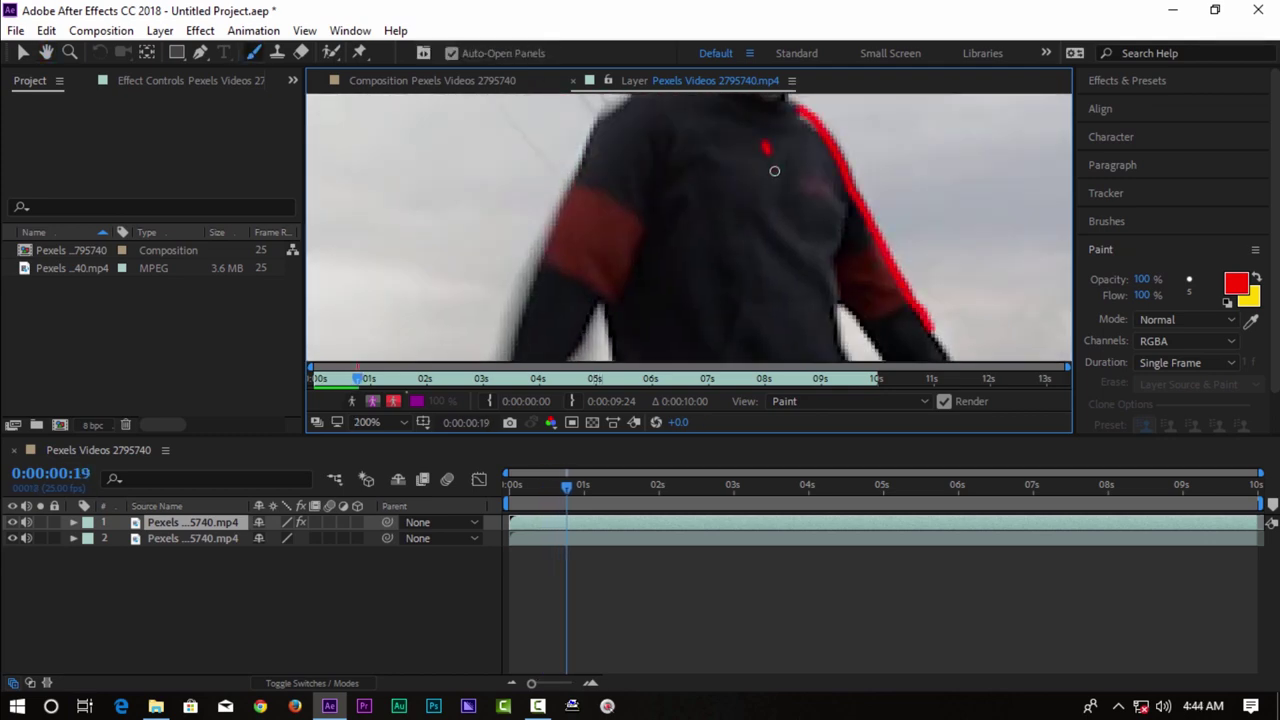
scroll(774, 171, "down", 2)
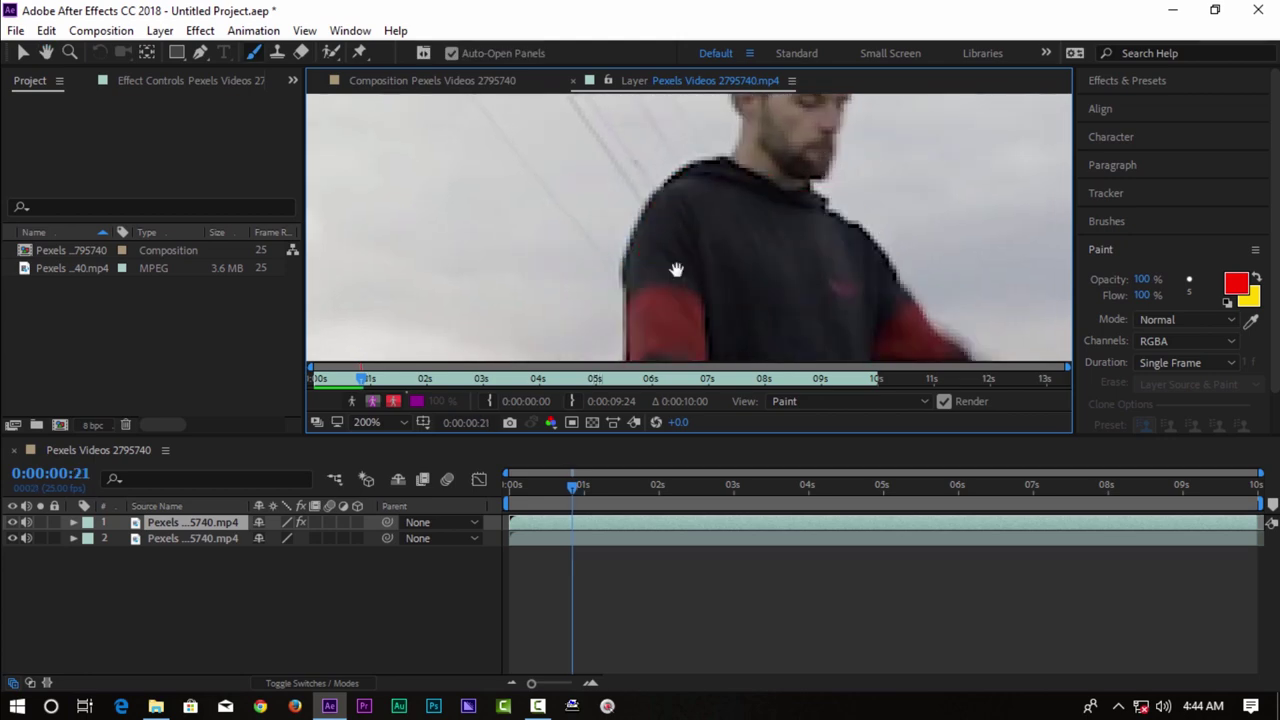
scroll(674, 266, "down", 2)
left_click(500, 378)
left_click(568, 401)
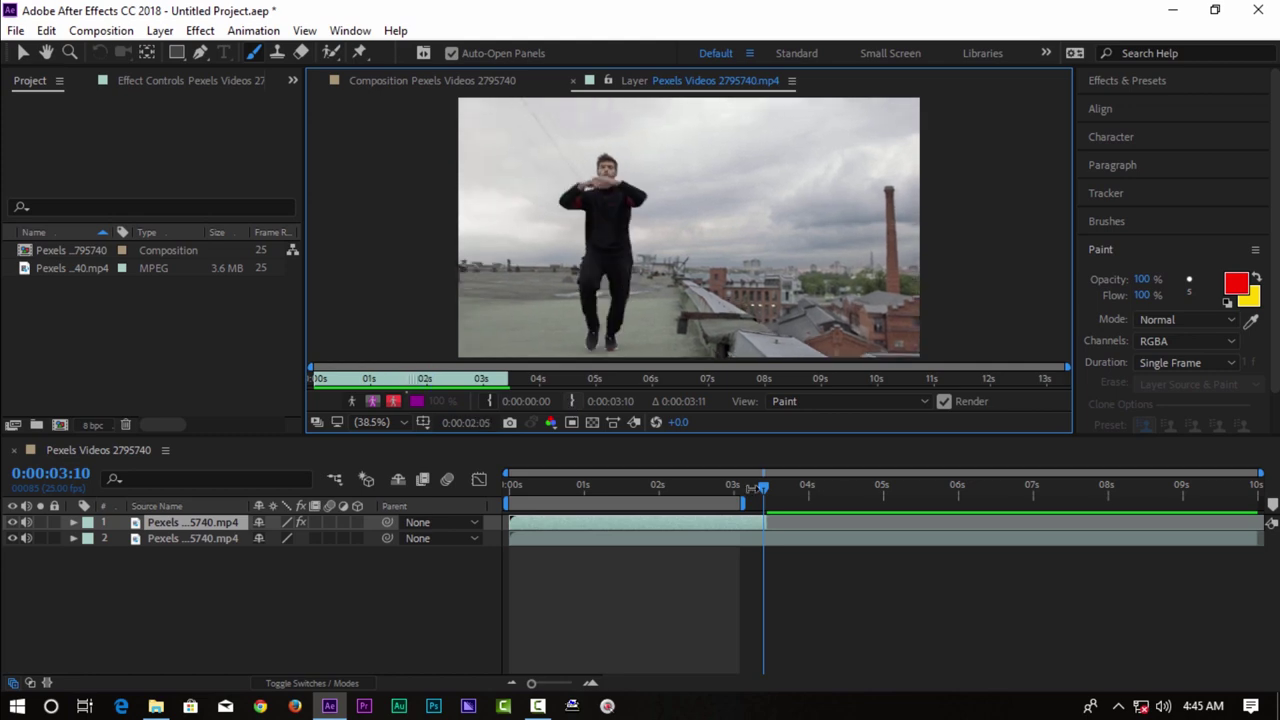
Step: Stop playback, set the paint colour to yellow (FFDE03), and return to frame 0:00:00:17
key("space")
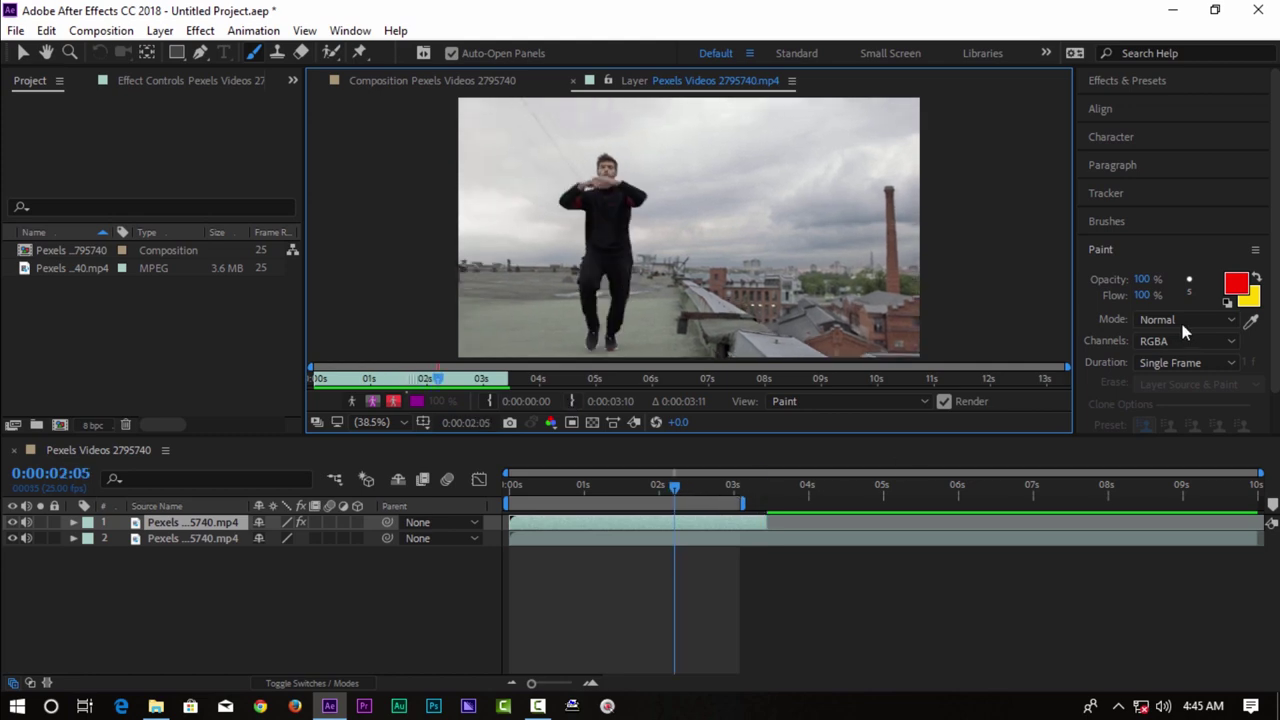
left_click(1233, 293)
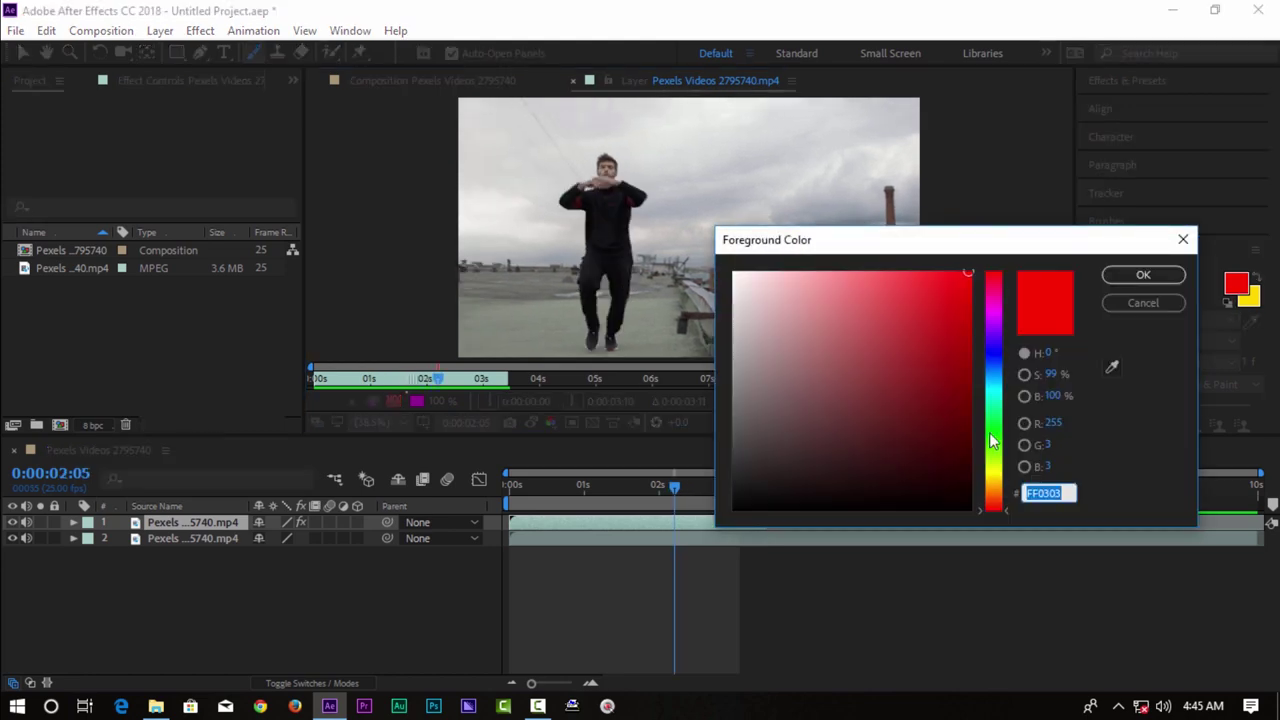
left_click(1003, 477)
left_click(1142, 275)
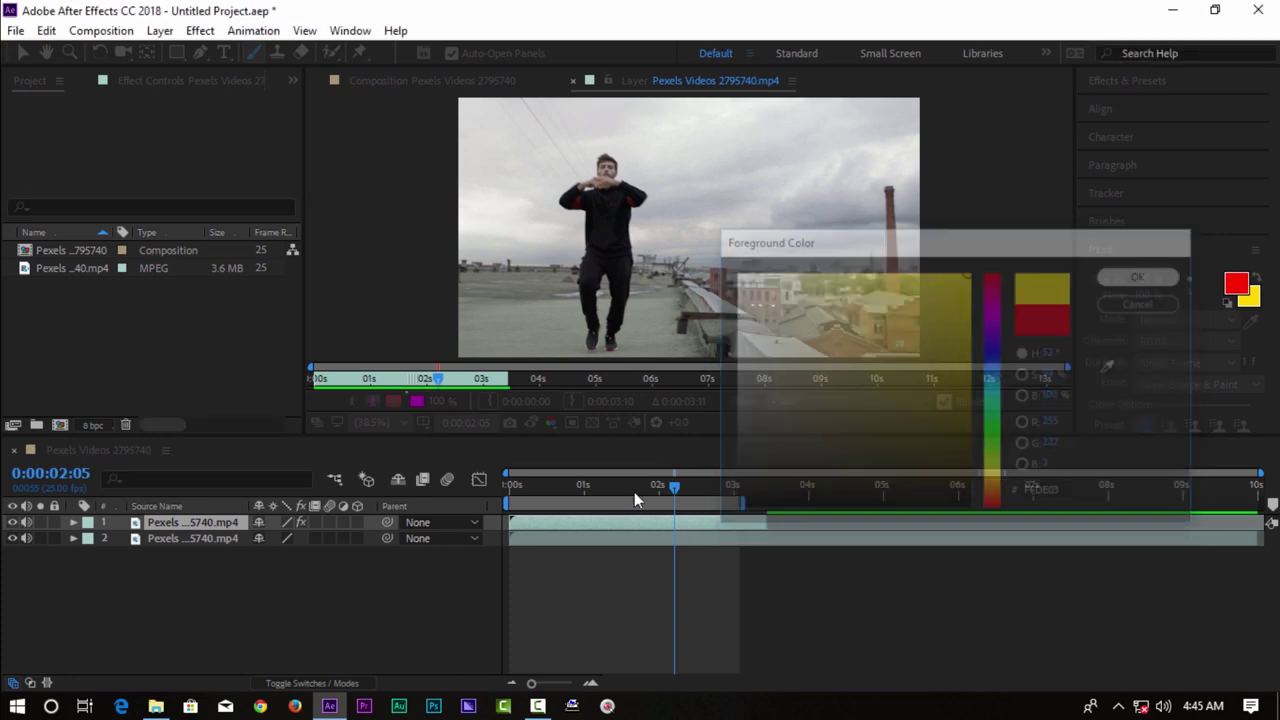
left_click(562, 472)
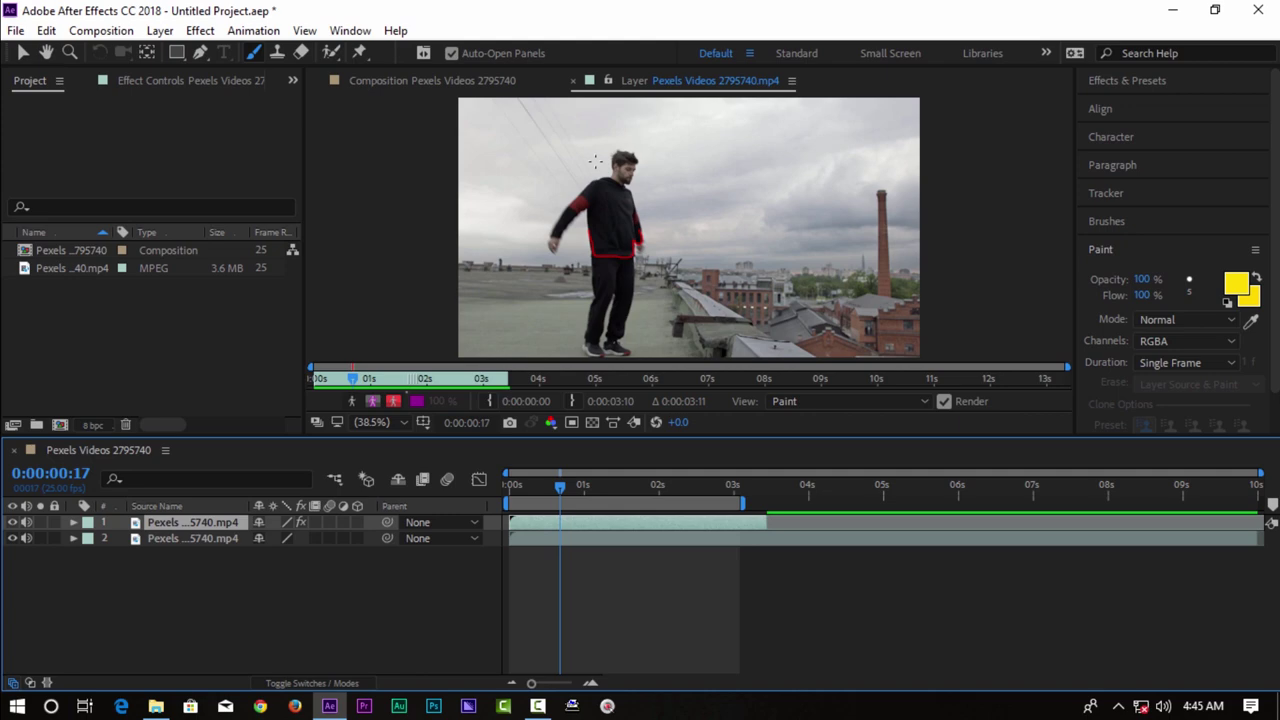
Step: Zoom in and paint yellow strokes along the shoulder and around the leg on successive frames
scroll(595, 161, "up", 5)
key("Page_Down")
key("Page_Down")
key("Page_Down")
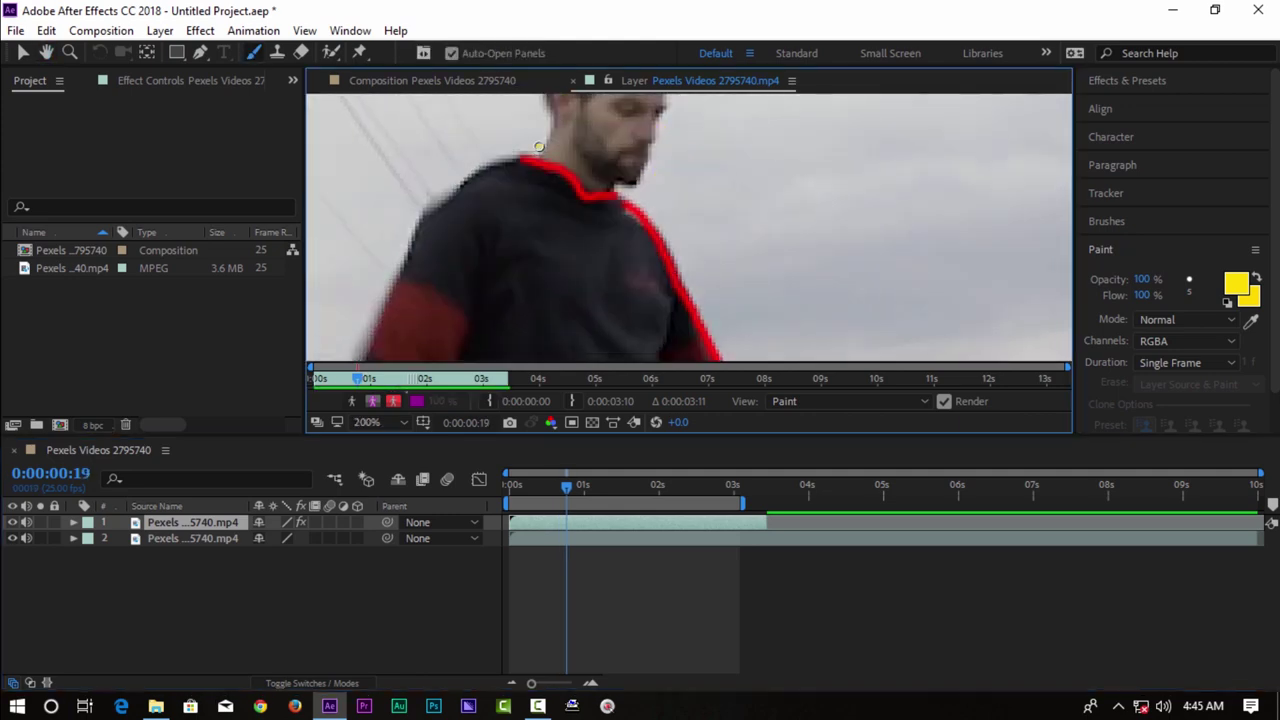
left_click_drag(462, 192, 458, 266)
key("Page_Down")
key("Page_Down")
key("Page_Down")
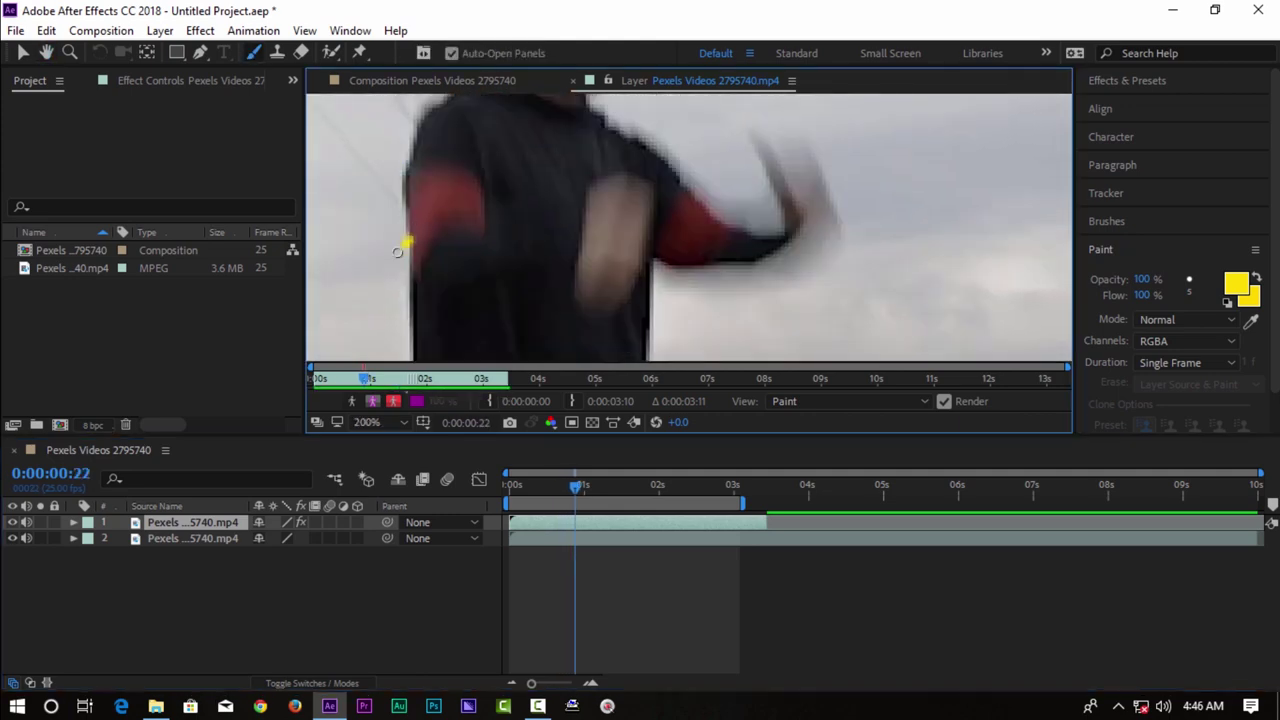
key("h")
key("b")
key("Page_Down")
Step: Continue frame by frame, painting yellow strokes beside the legs and dashes around the feet
key("Page_Down")
left_click_drag(378, 214, 612, 208)
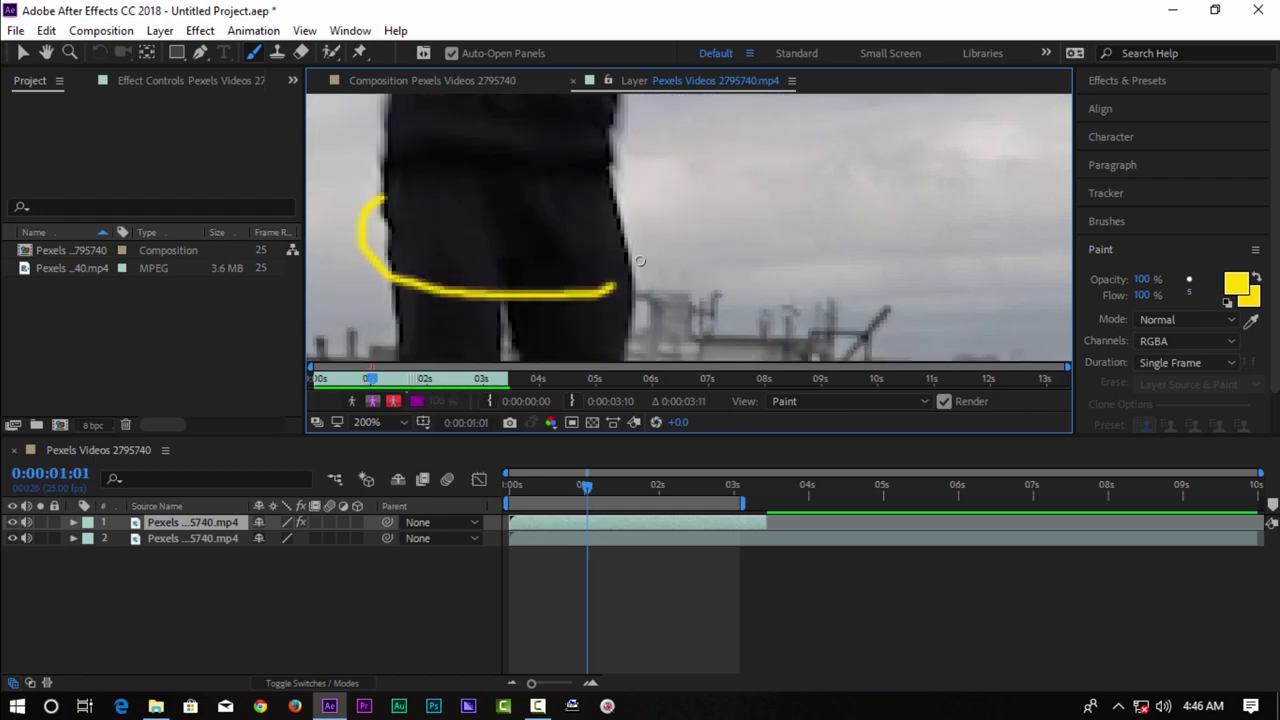
key("Page_Down")
key("Page_Down")
key("Page_Down")
mouse_move(378, 165)
left_mouse_down()
mouse_move(640, 170)
mouse_move(612, 190)
left_mouse_up()
key("Page_Down")
key("Page_Down")
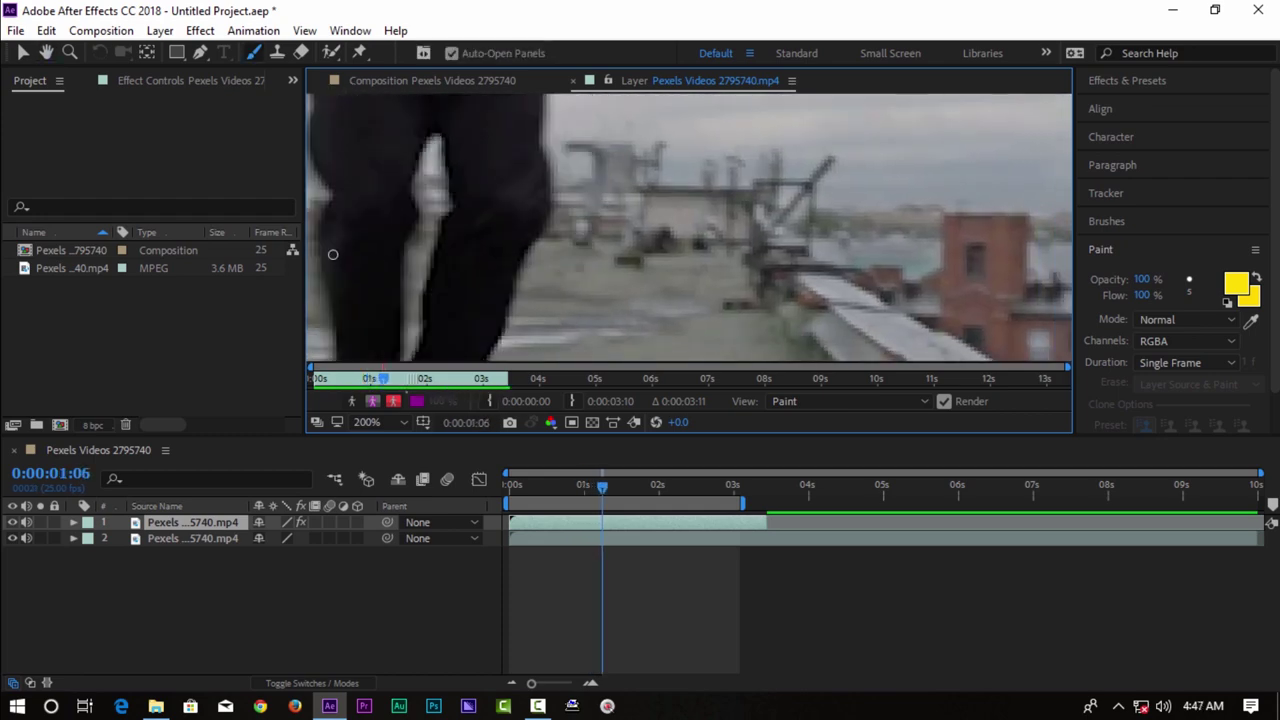
key("Page_Down")
key("Page_Down")
left_click_drag(380, 235, 640, 245)
key("Page_Down")
left_click_drag(480, 190, 660, 200)
key("Page_Down")
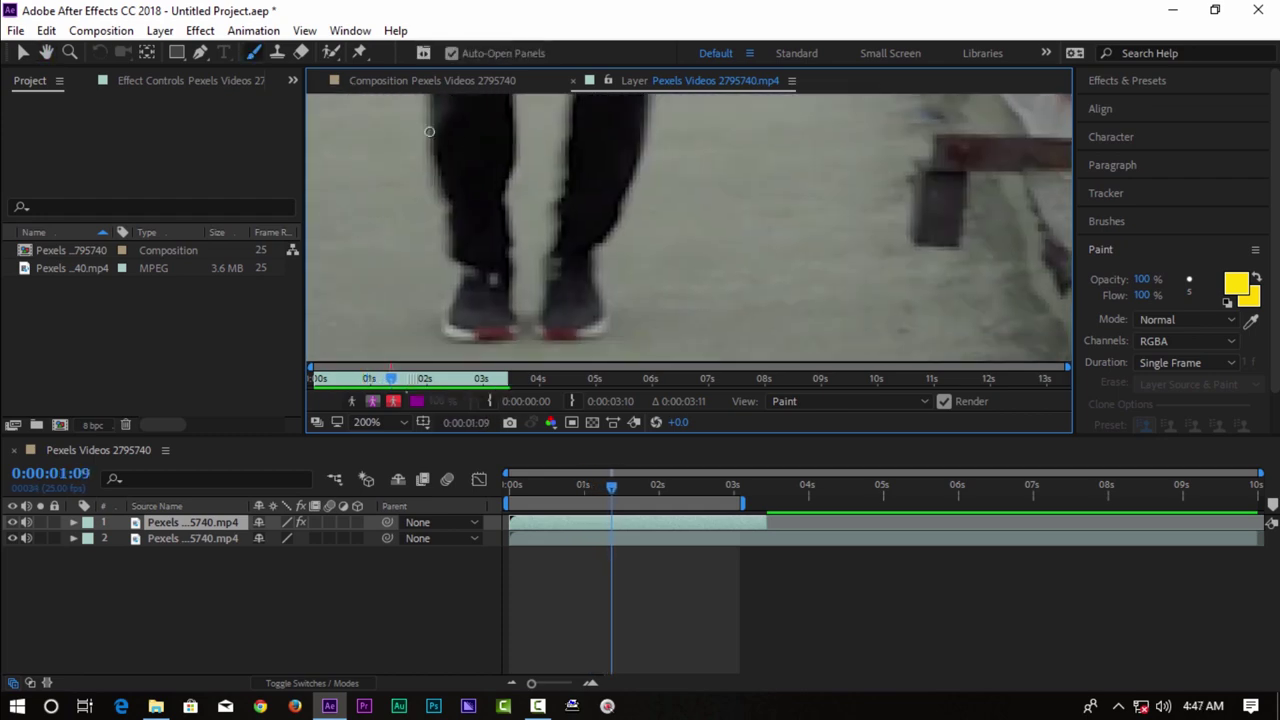
key("Page_Down")
left_click_drag(414, 257, 380, 312)
key("Page_Down")
left_click_drag(571, 243, 643, 286)
left_click_drag(328, 186, 371, 243)
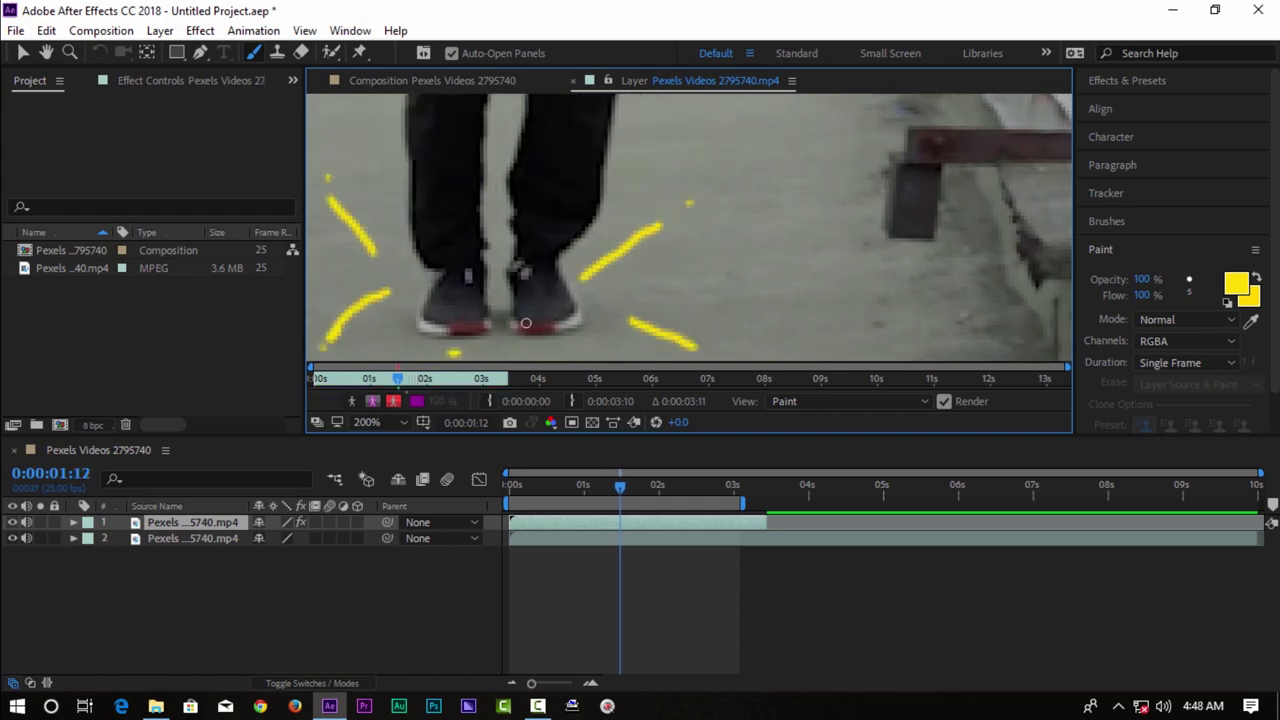
key("Page_Down")
key("Page_Down")
left_click_drag(789, 296, 837, 334)
left_click_drag(710, 195, 760, 150)
Step: Fit the frame and play back the yellow strokes, stopping at 0:00:01:24
key("shift+slash")
key("space")
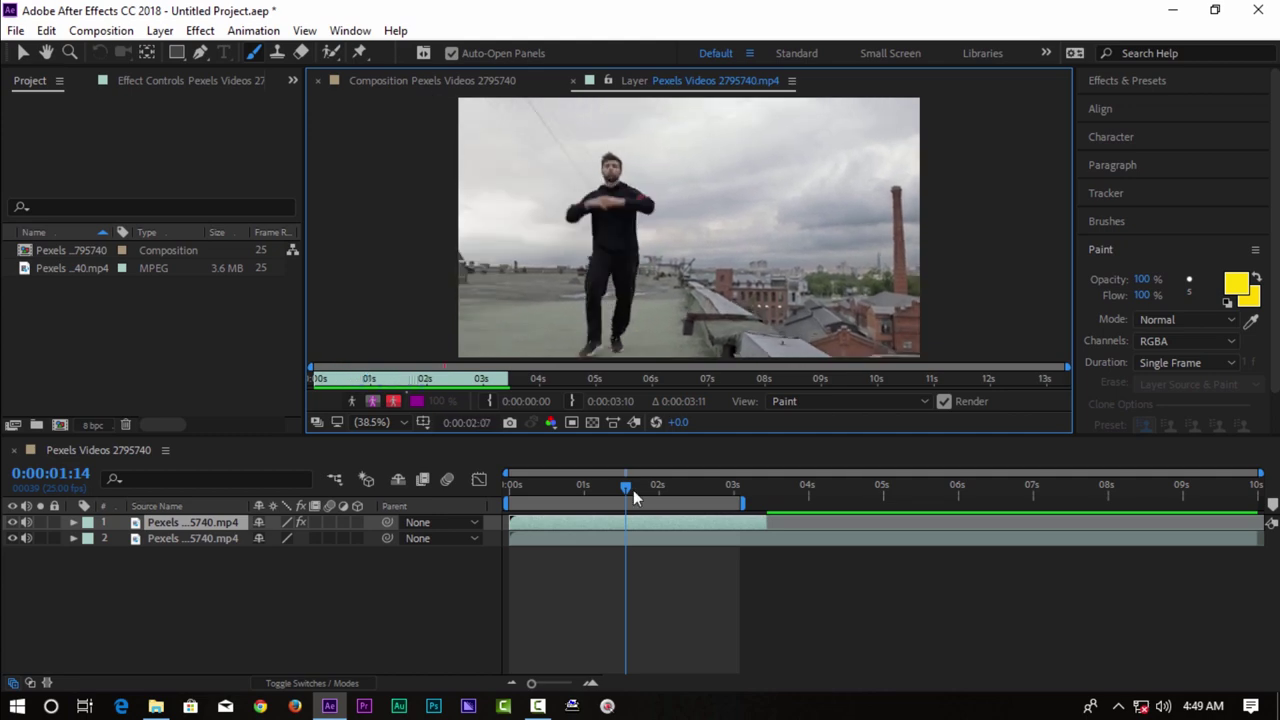
left_click_drag(629, 488, 668, 490)
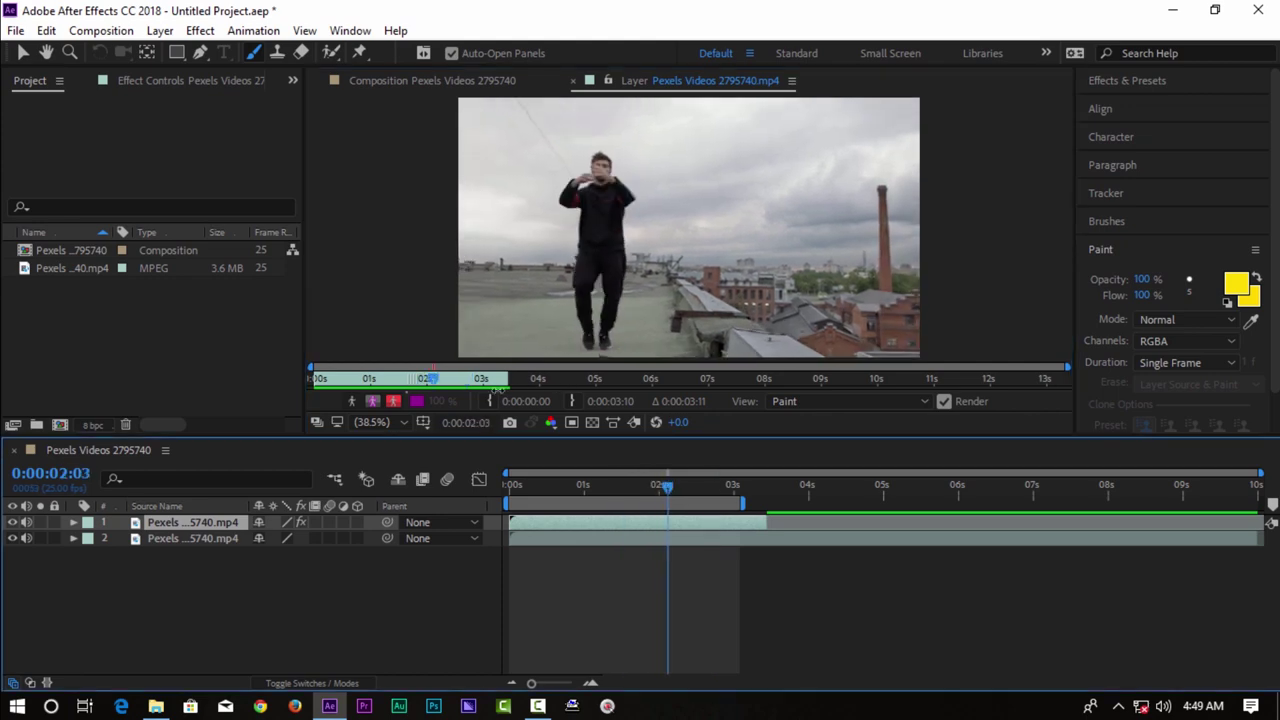
Step: Set the painted layer's out point at 0:00:02:03, stop playback and go to frame 0:00:00:09
left_click(571, 401)
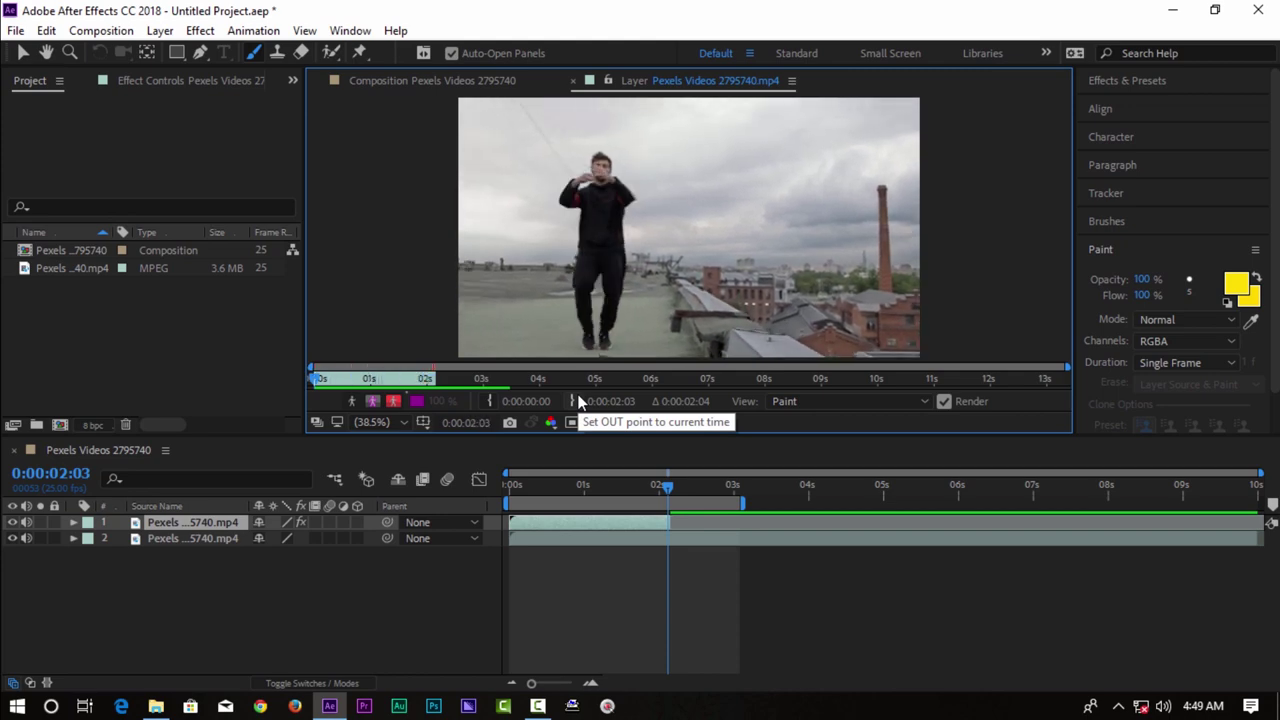
key("space")
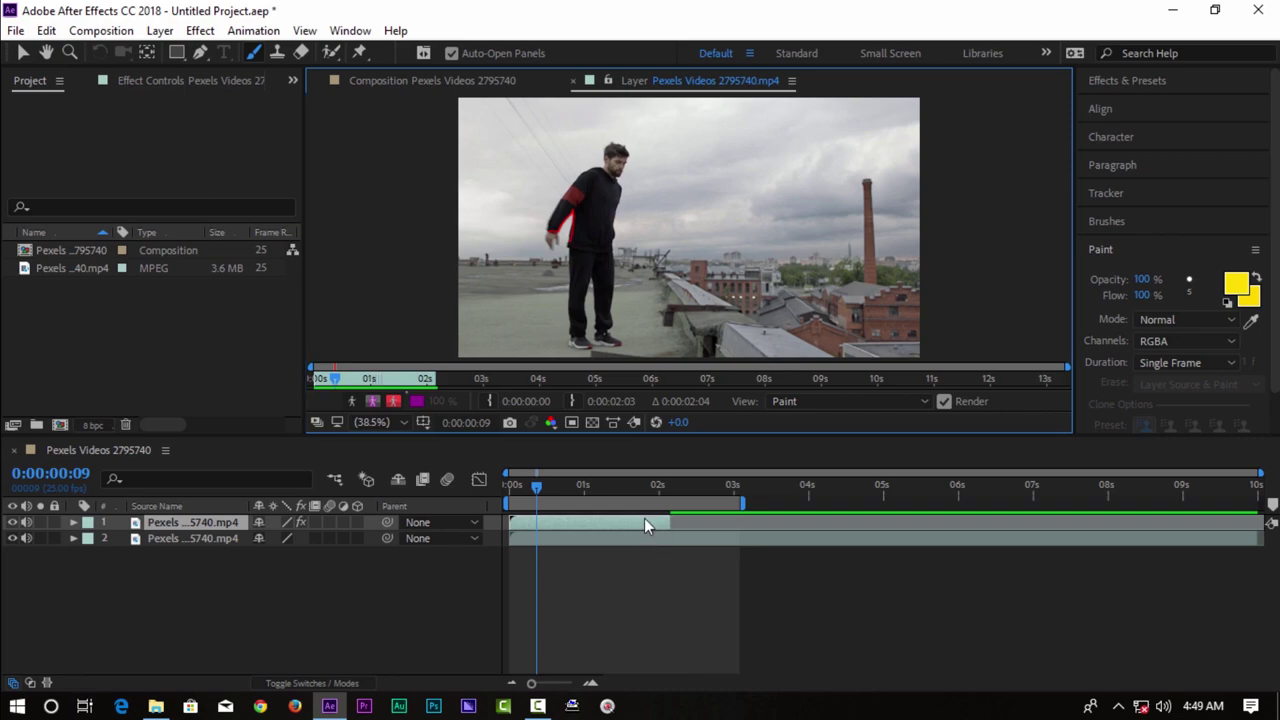
left_click(644, 520)
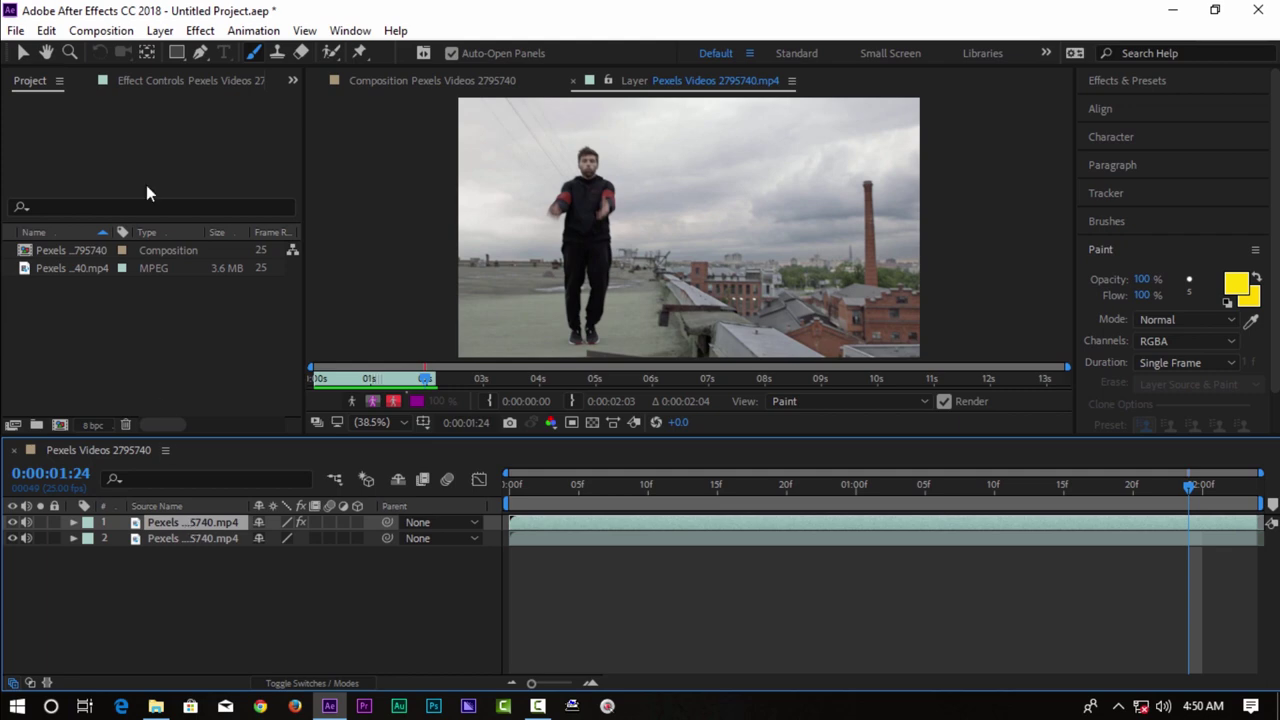
Step: Enable Paint on Transparent and review the Paint effect's brush strokes in layer 1's timeline properties
left_click(177, 78)
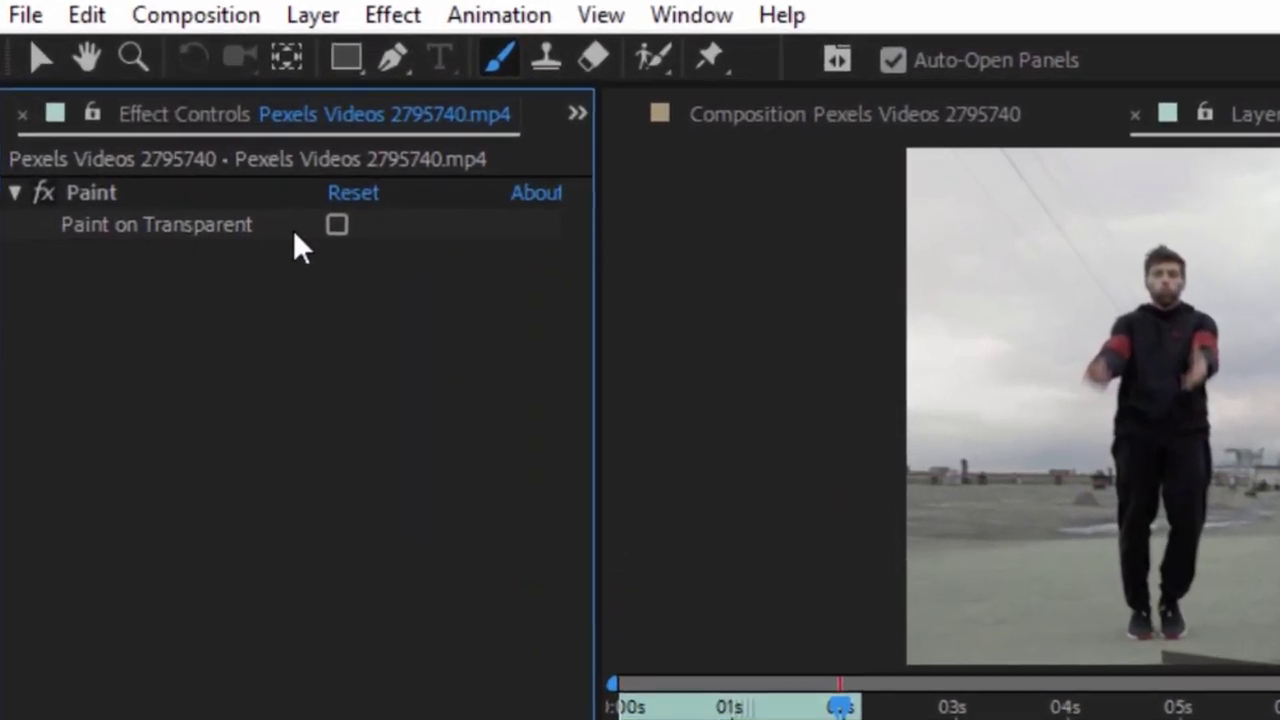
left_click(337, 225)
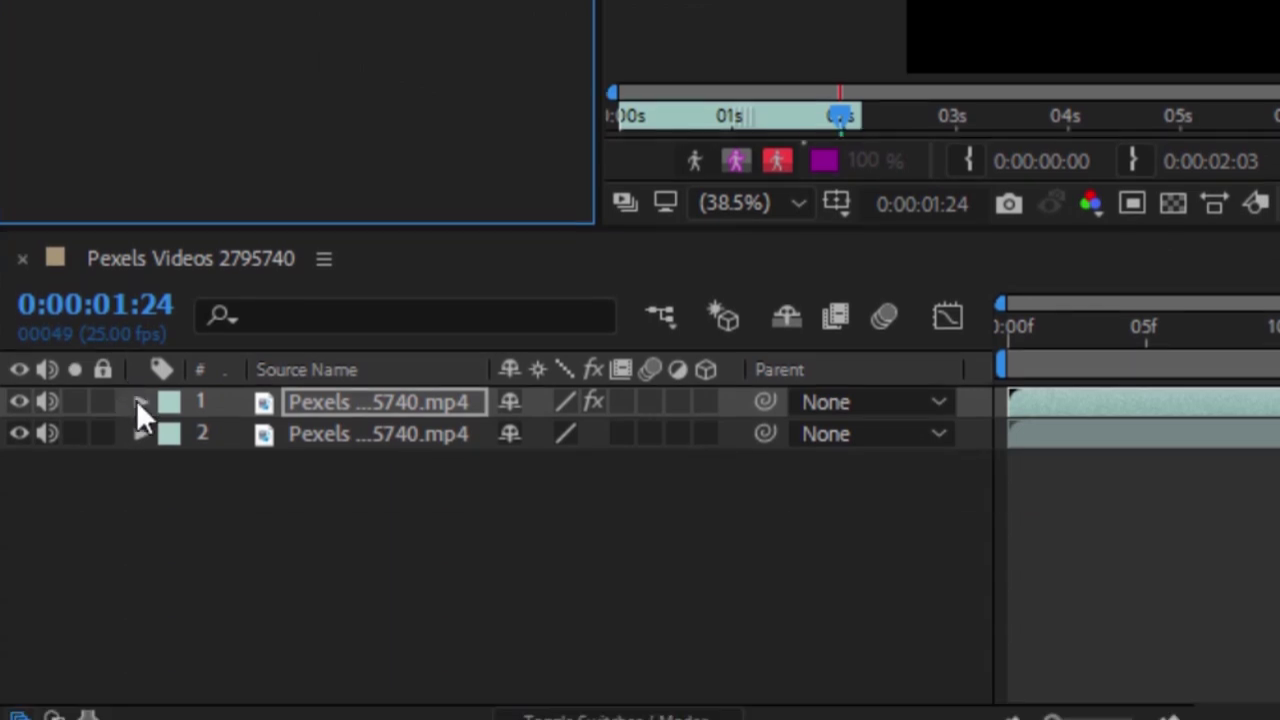
left_click(138, 401)
left_click(171, 436)
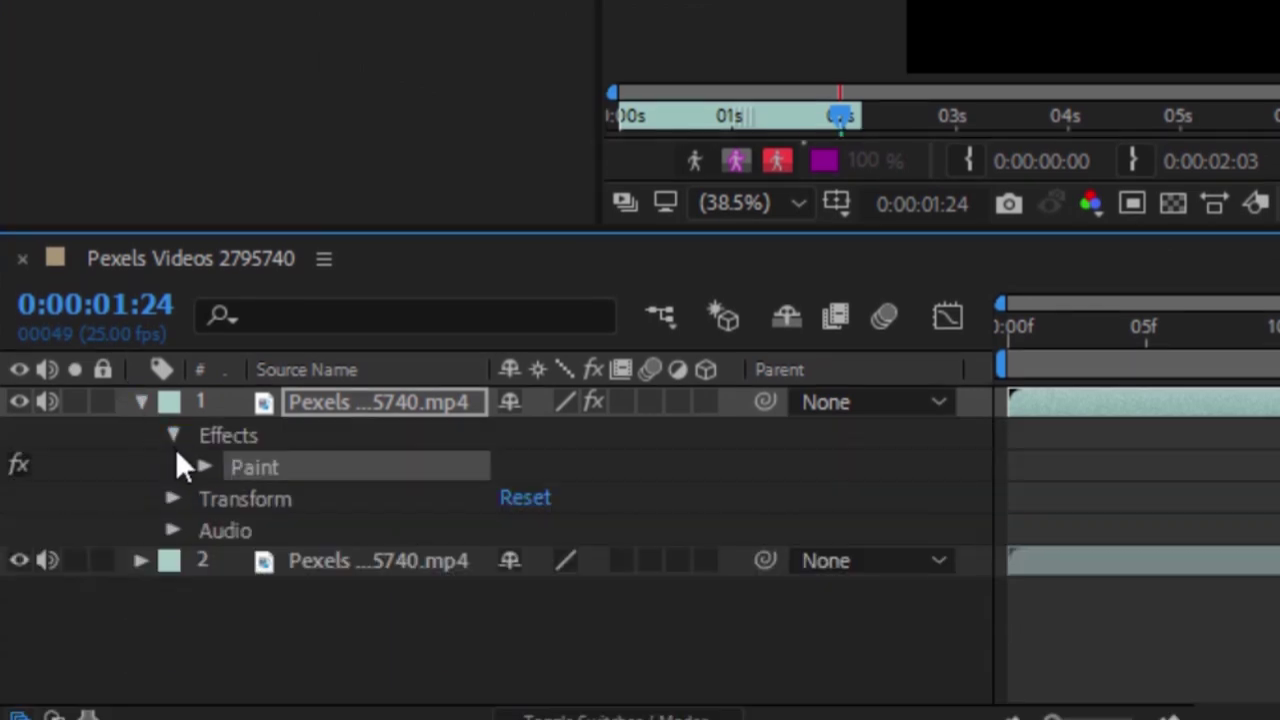
left_click(218, 465)
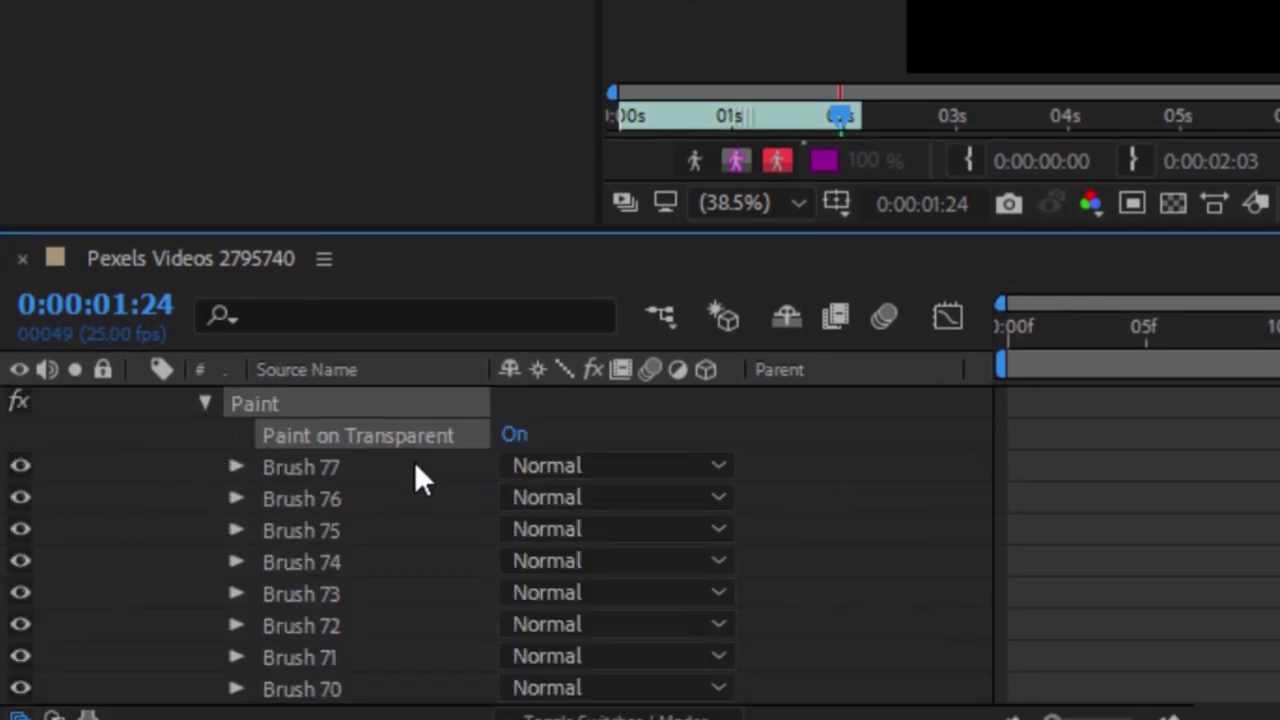
scroll(445, 480, "up", 2)
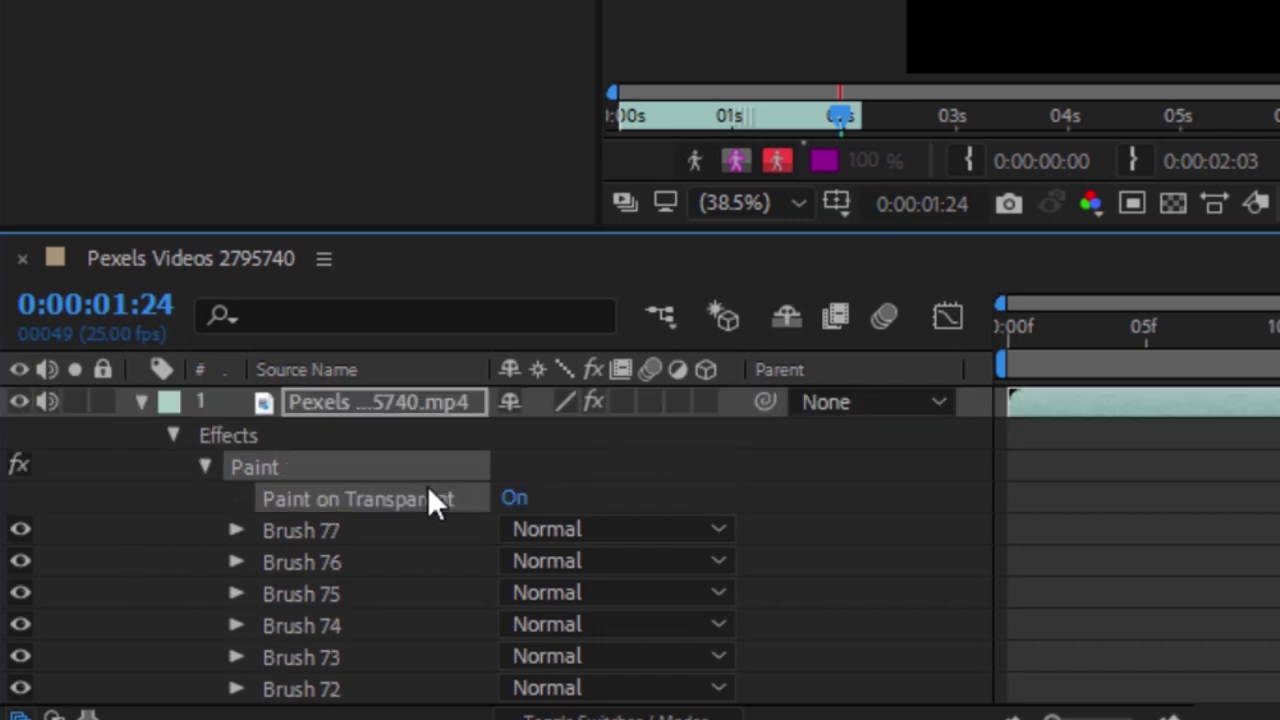
left_click(164, 428)
left_click(144, 400)
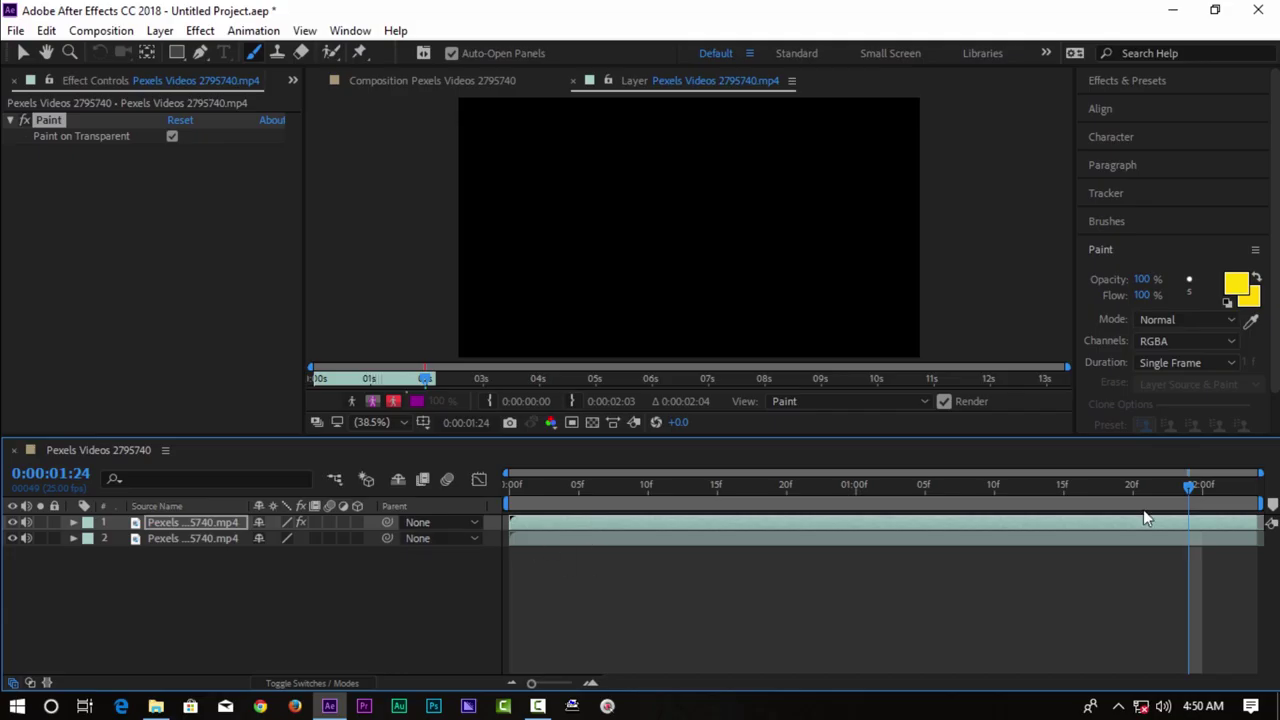
left_click_drag(1190, 485, 647, 470)
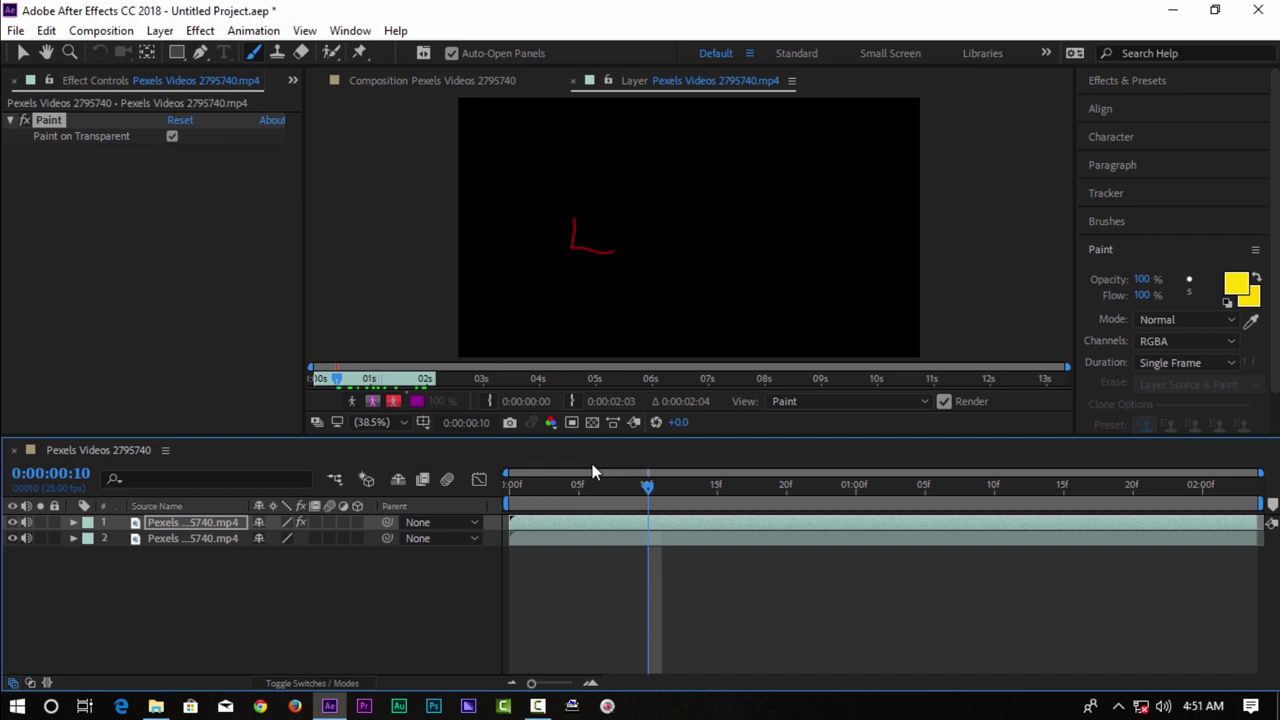
Step: Collapse the paint brush settings and open the Effects & Presets panel from the Window menu
left_click(1194, 249)
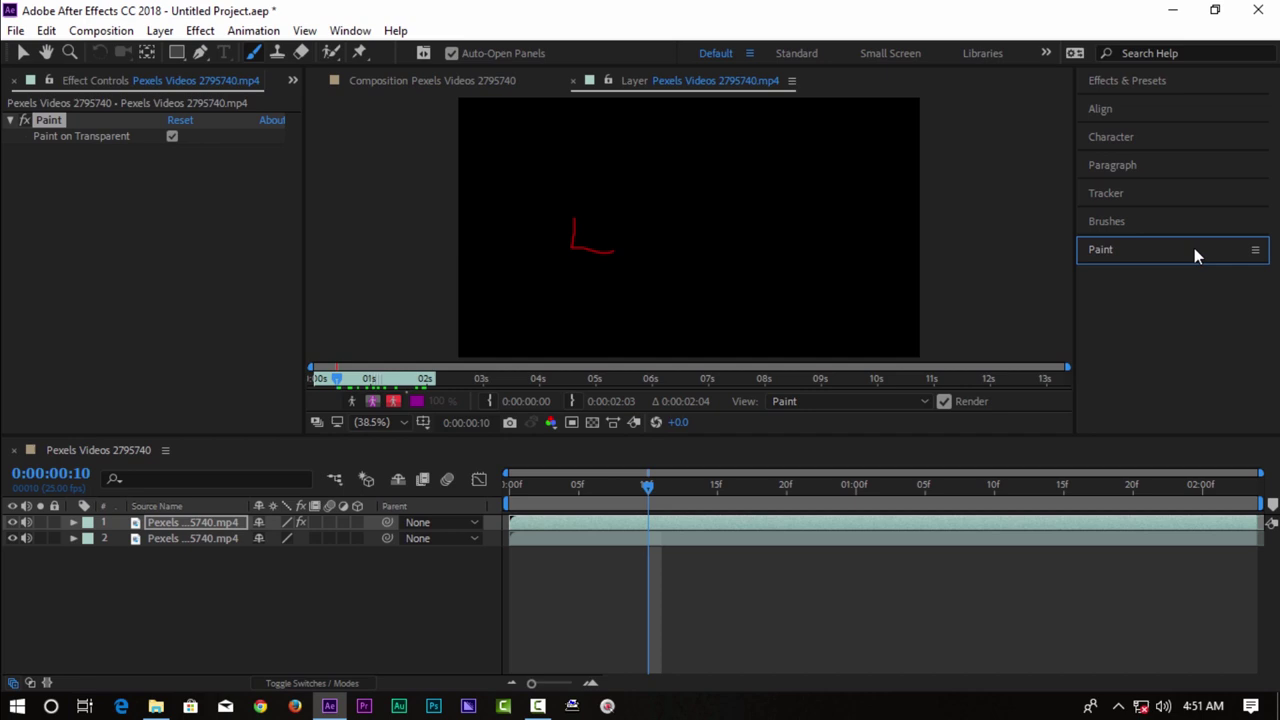
left_click(1160, 82)
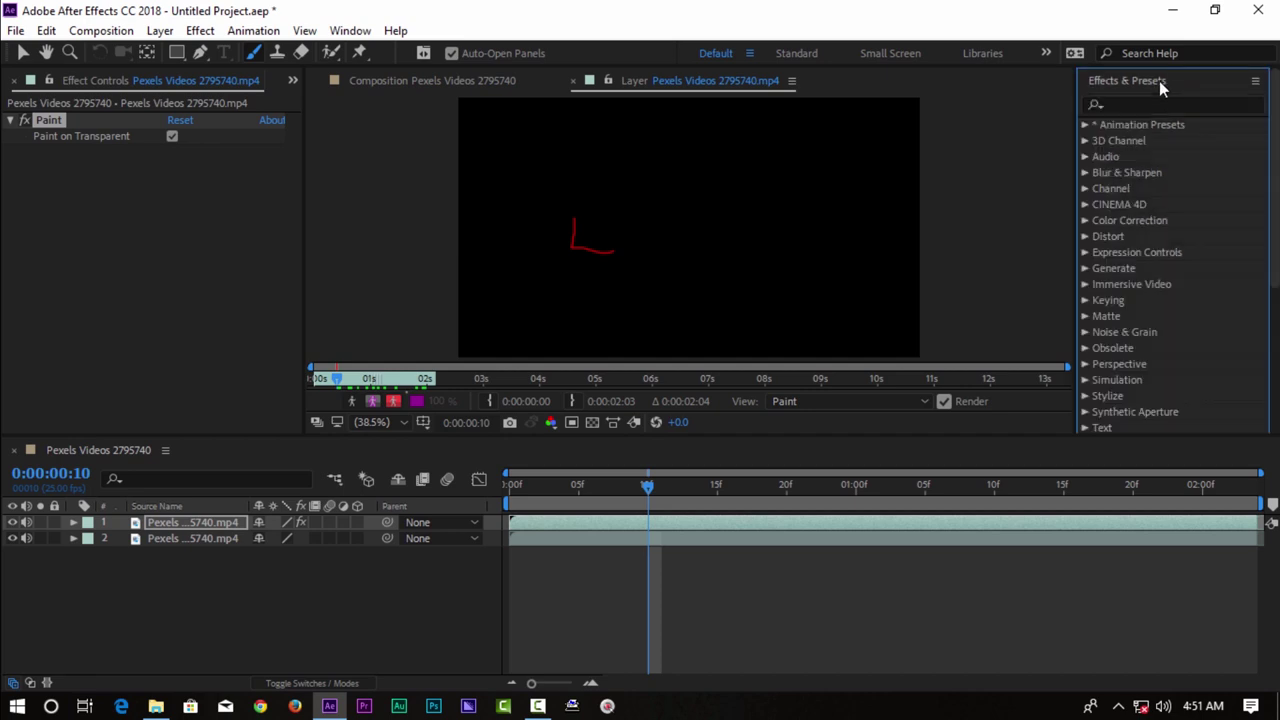
left_click(362, 30)
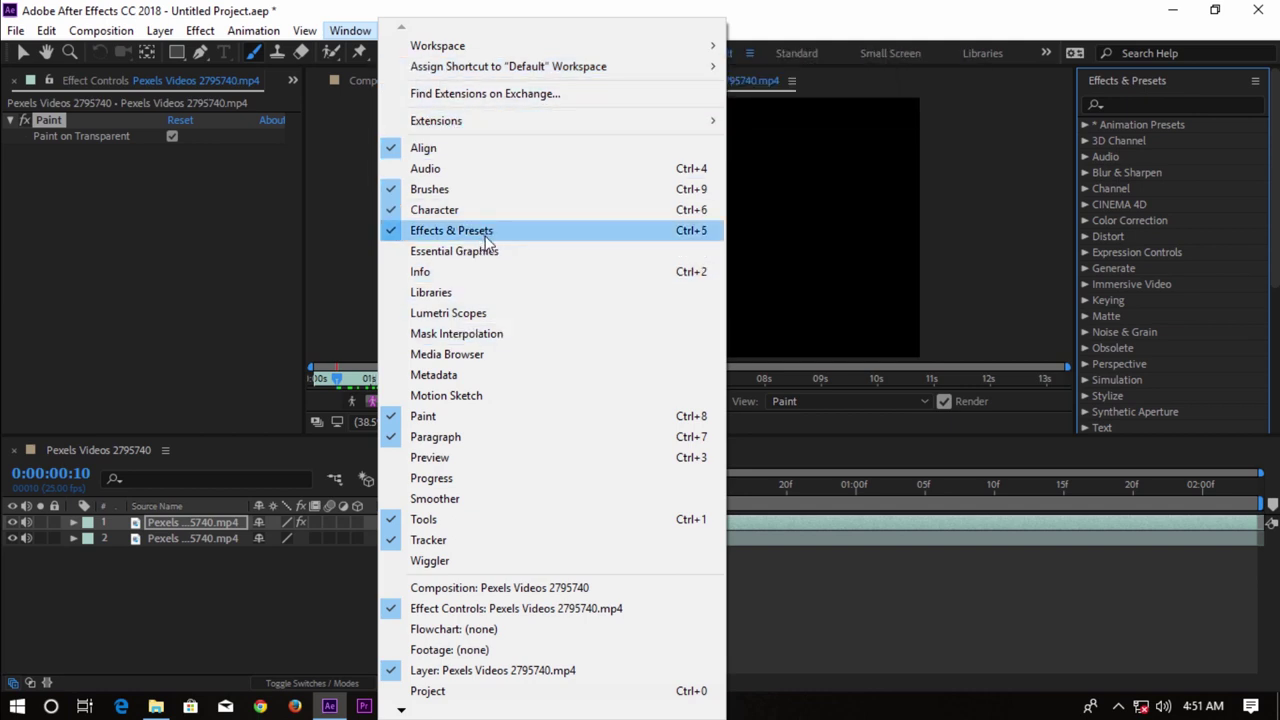
left_click(1167, 81)
Step: Search Effects & Presets for 'glow' and drag Glow onto the painted layer under Paint
left_click(1167, 81)
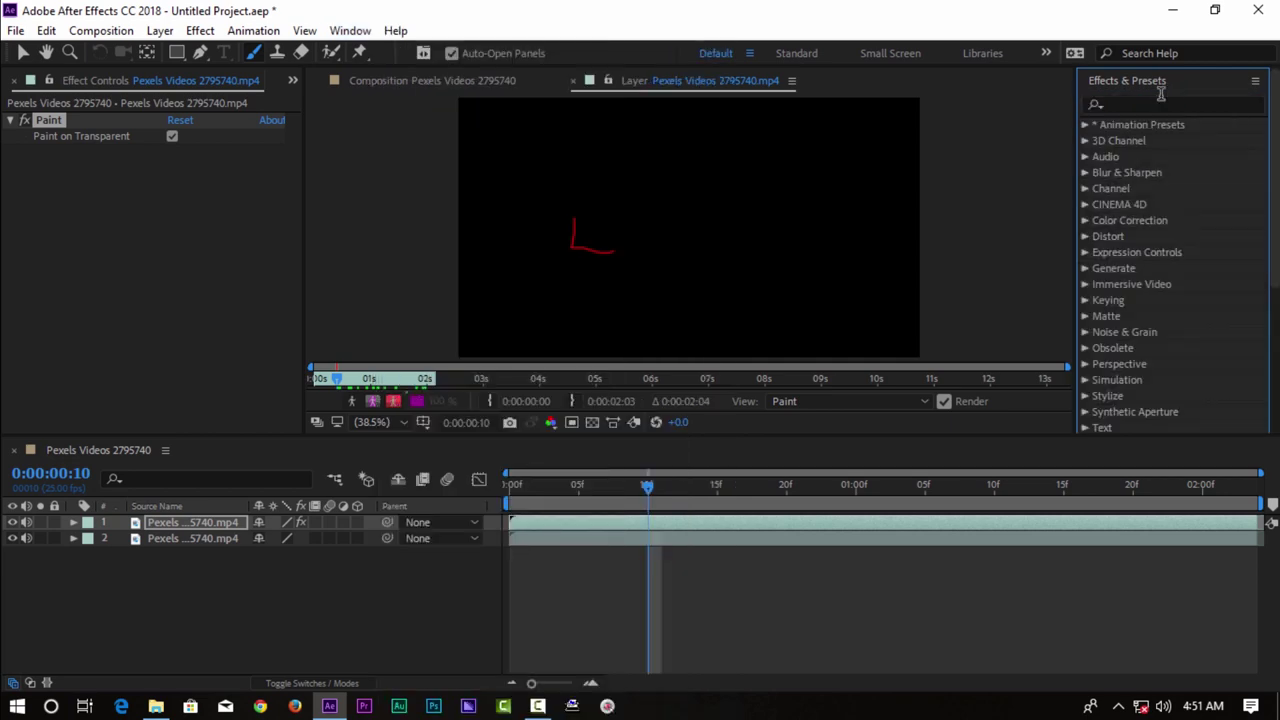
type("g")
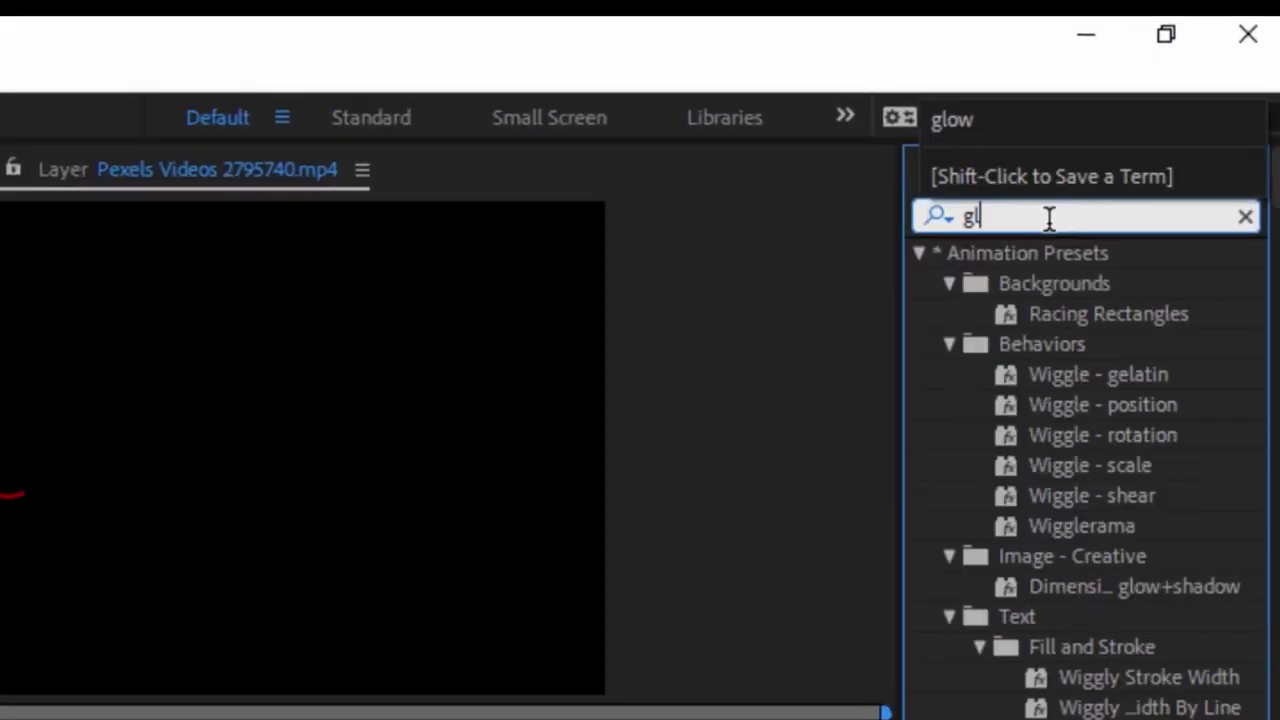
type("low")
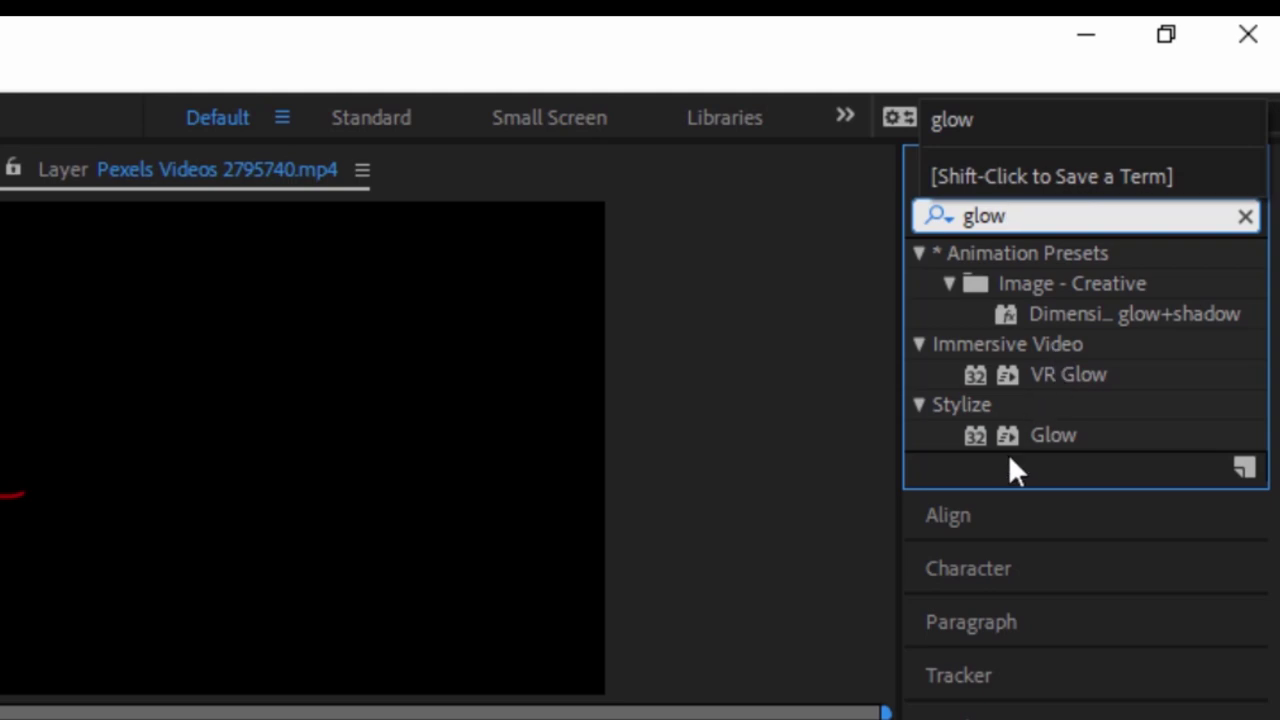
left_click(1053, 436)
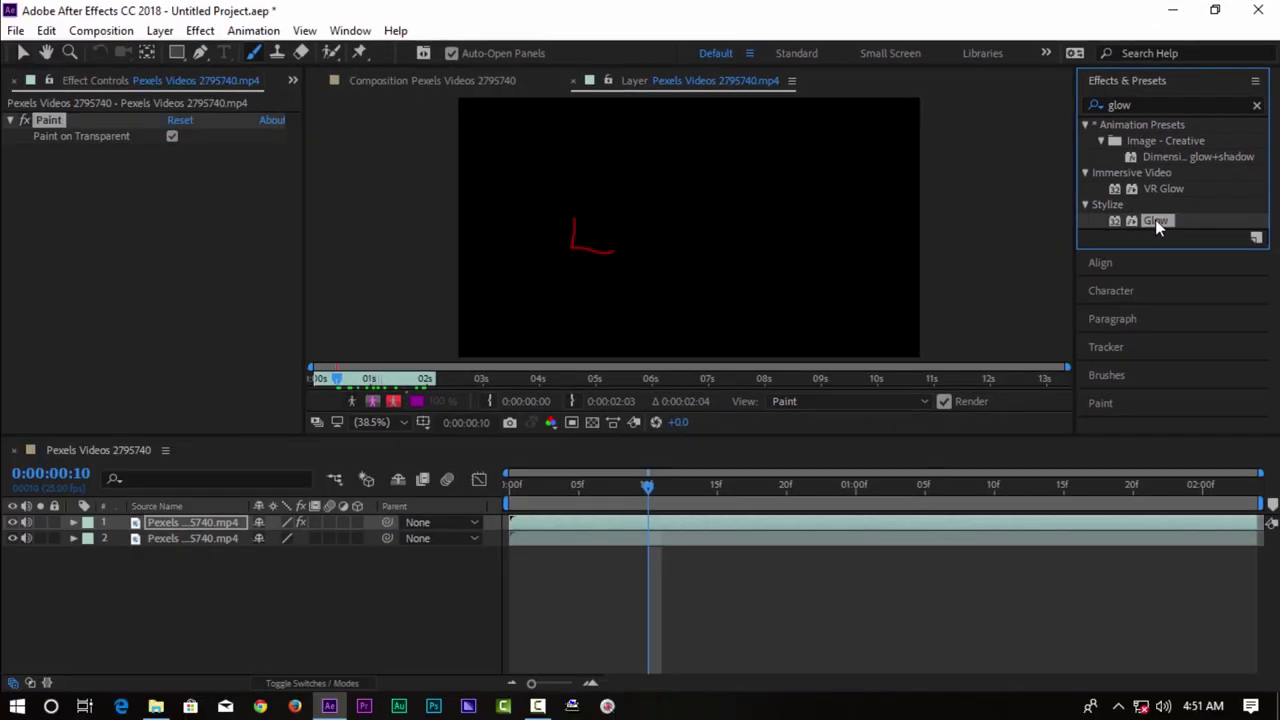
mouse_move(1155, 219)
left_mouse_down()
mouse_move(726, 192)
mouse_move(118, 440)
left_mouse_up()
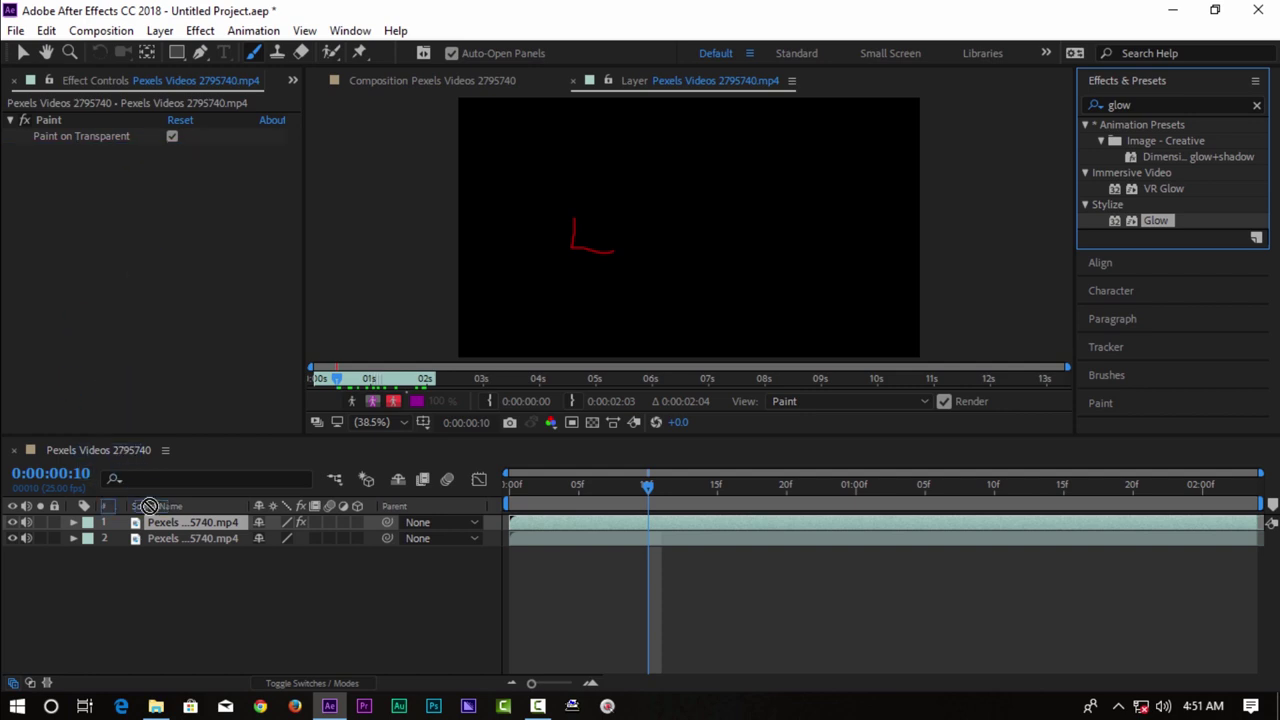
left_click_drag(118, 440, 137, 200)
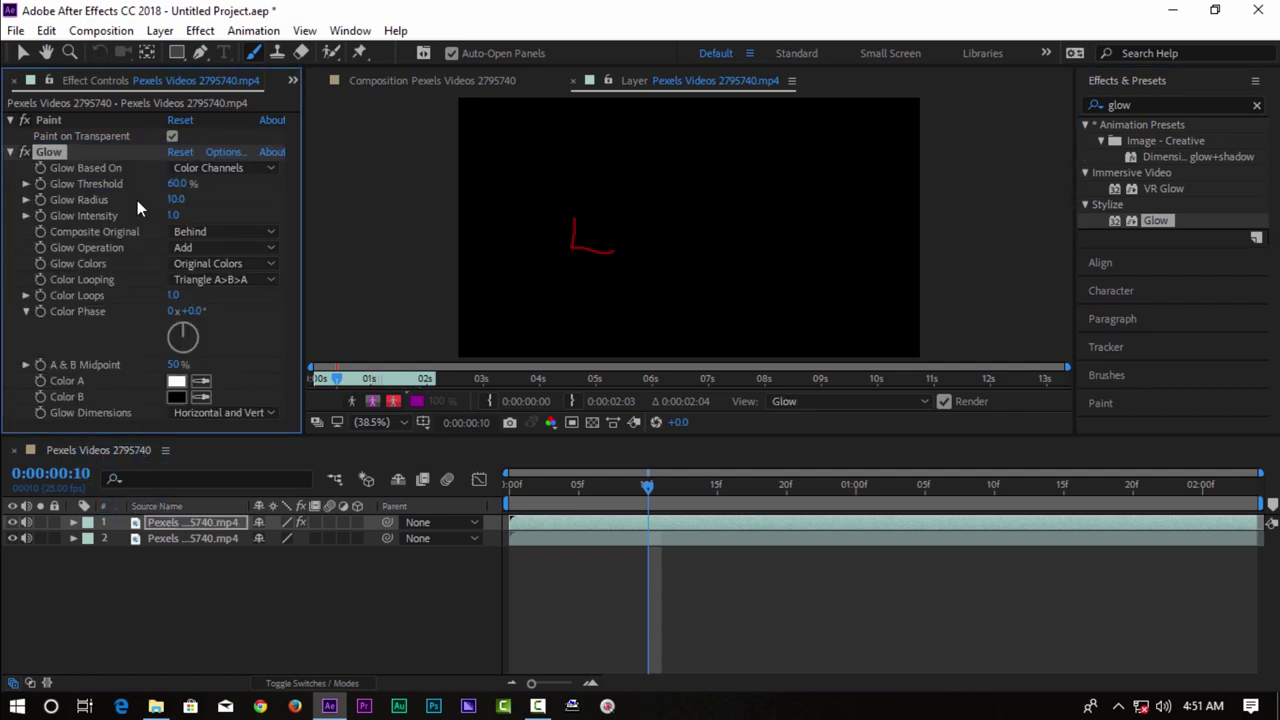
Step: Set Glow to A & B Colors, threshold 8.2%, radius 50.0, intensity 2.0, then compare it off and on
key("v")
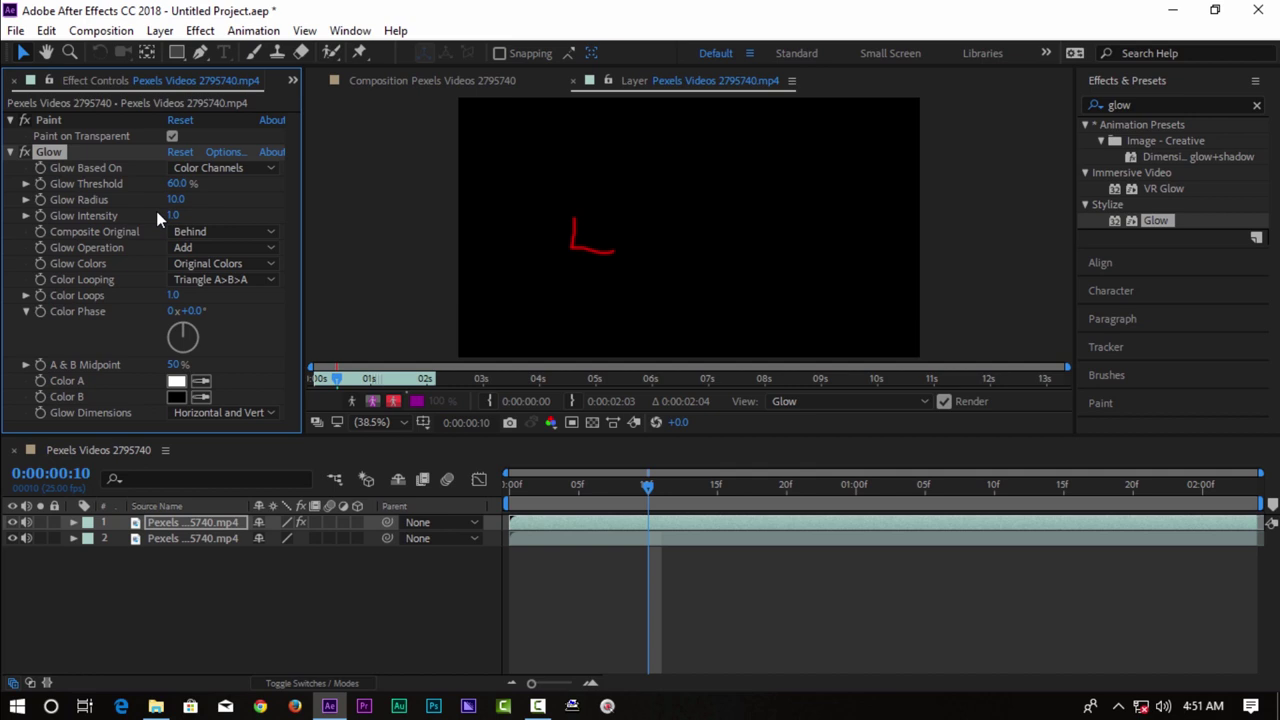
left_click(186, 265)
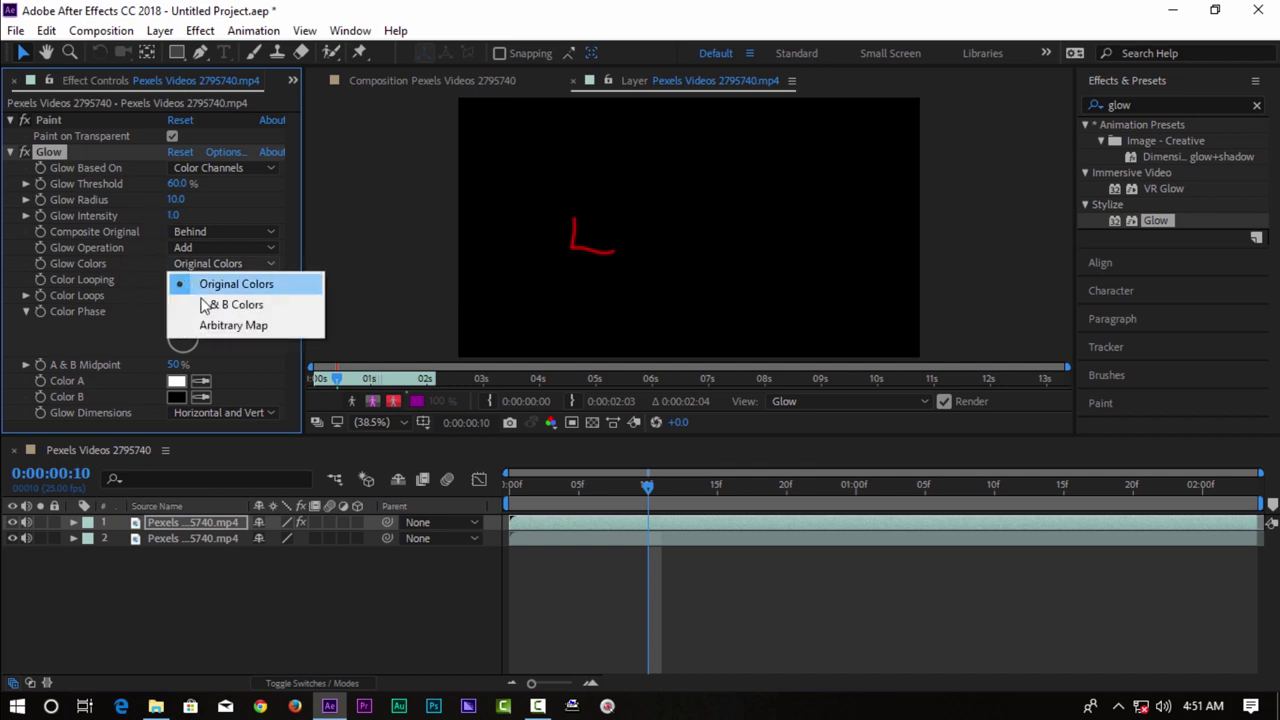
left_click(205, 307)
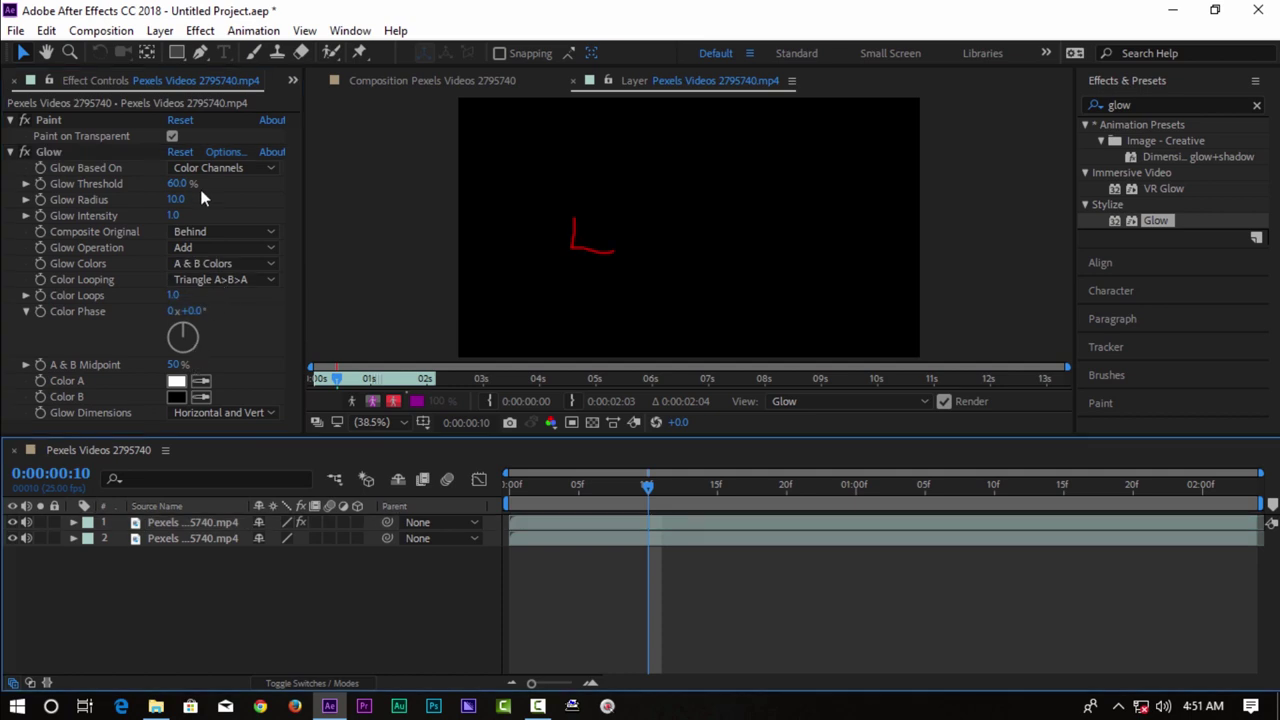
left_click_drag(184, 187, 60, 186)
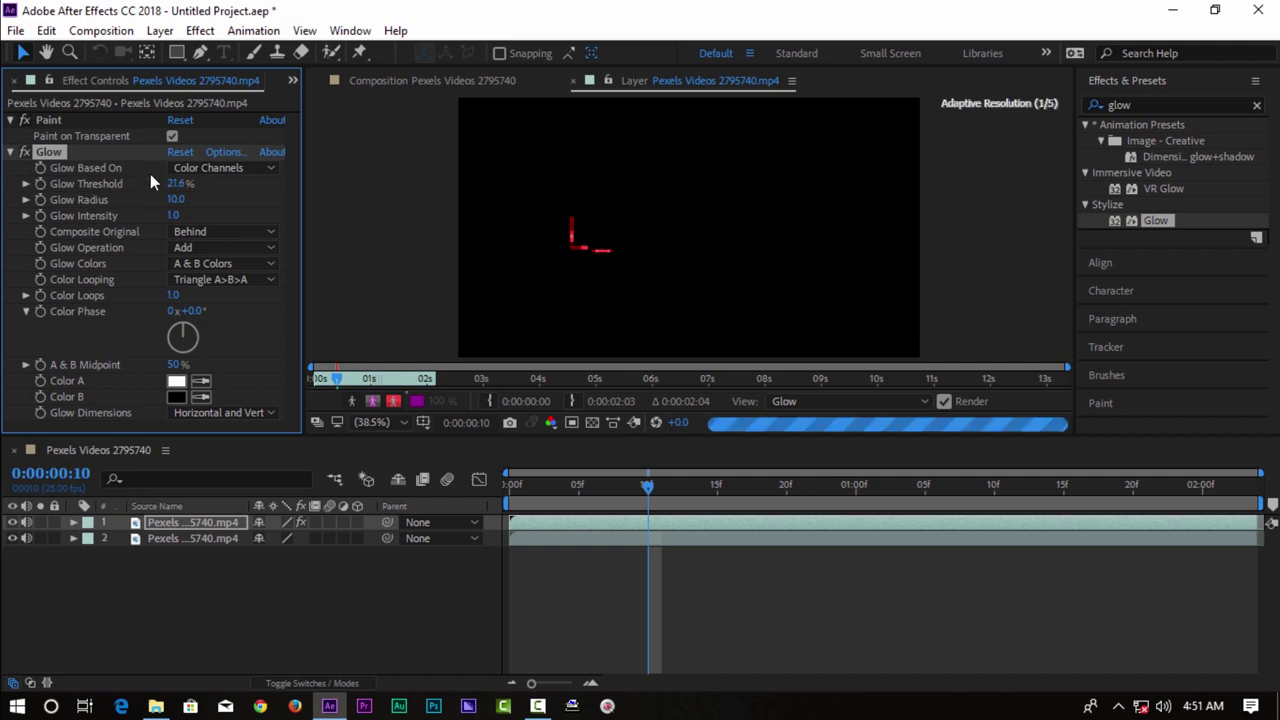
left_click_drag(183, 190, 190, 206)
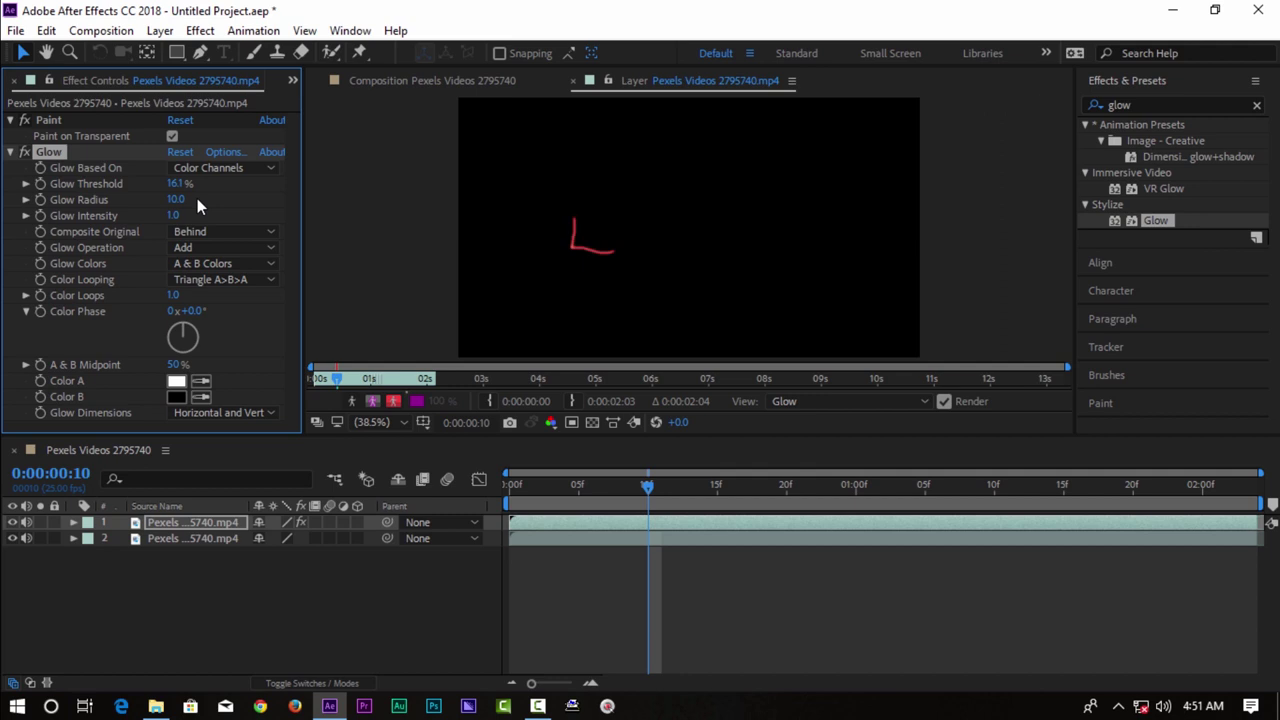
left_click_drag(176, 200, 217, 204)
left_click_drag(175, 216, 213, 215)
left_click(25, 153)
left_click(25, 153)
Step: Set glow Color A to red FF0000 and Color B to green 4EFF00, then inspect the glowing stroke
left_click(176, 384)
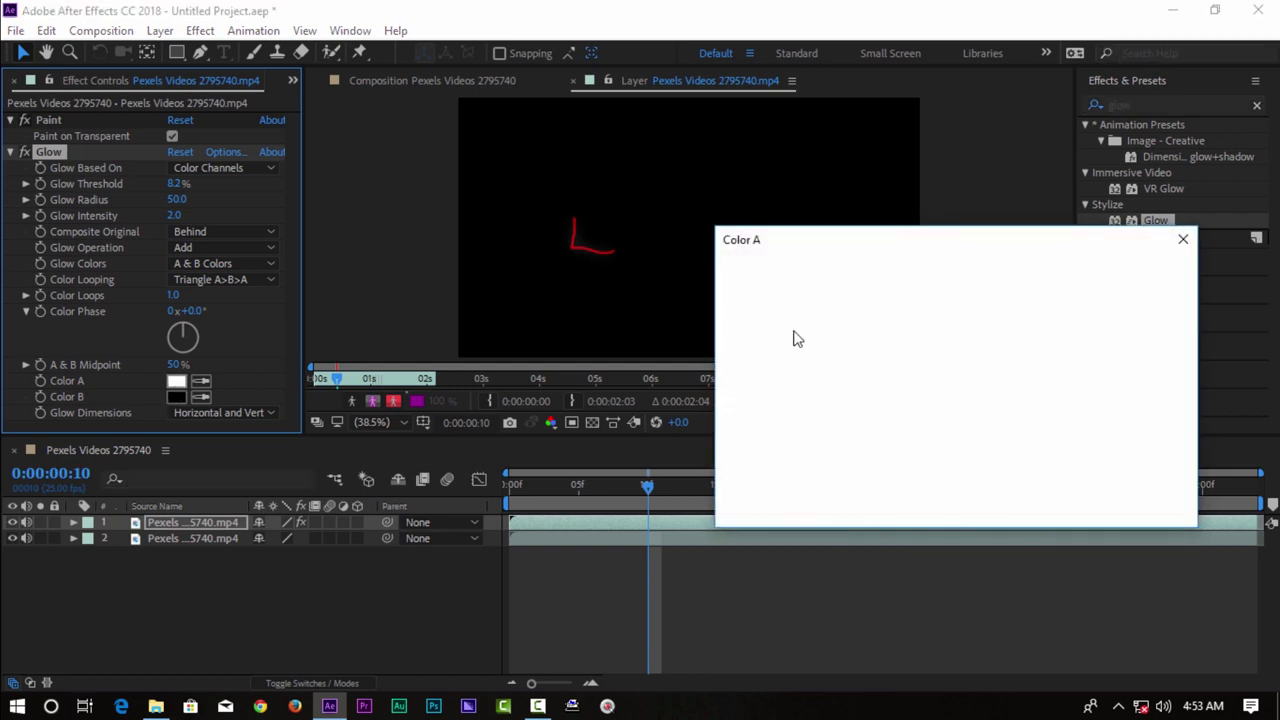
left_click_drag(957, 289, 977, 246)
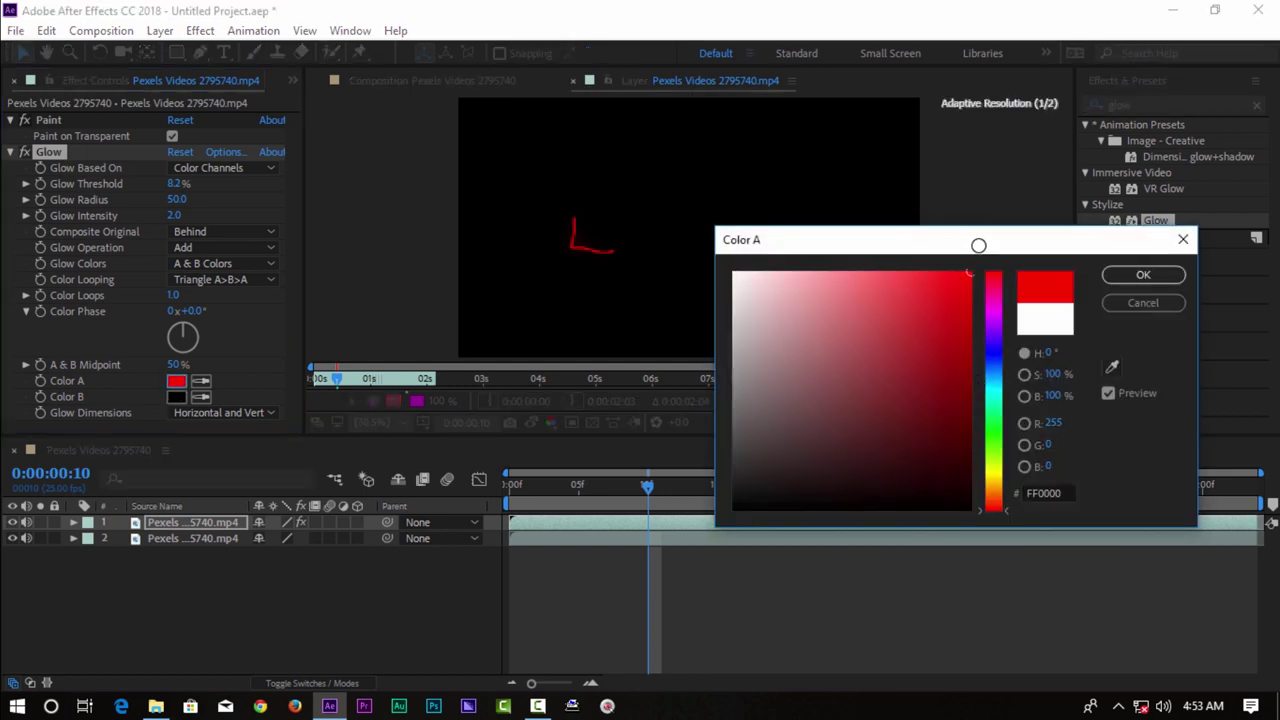
left_click(1143, 275)
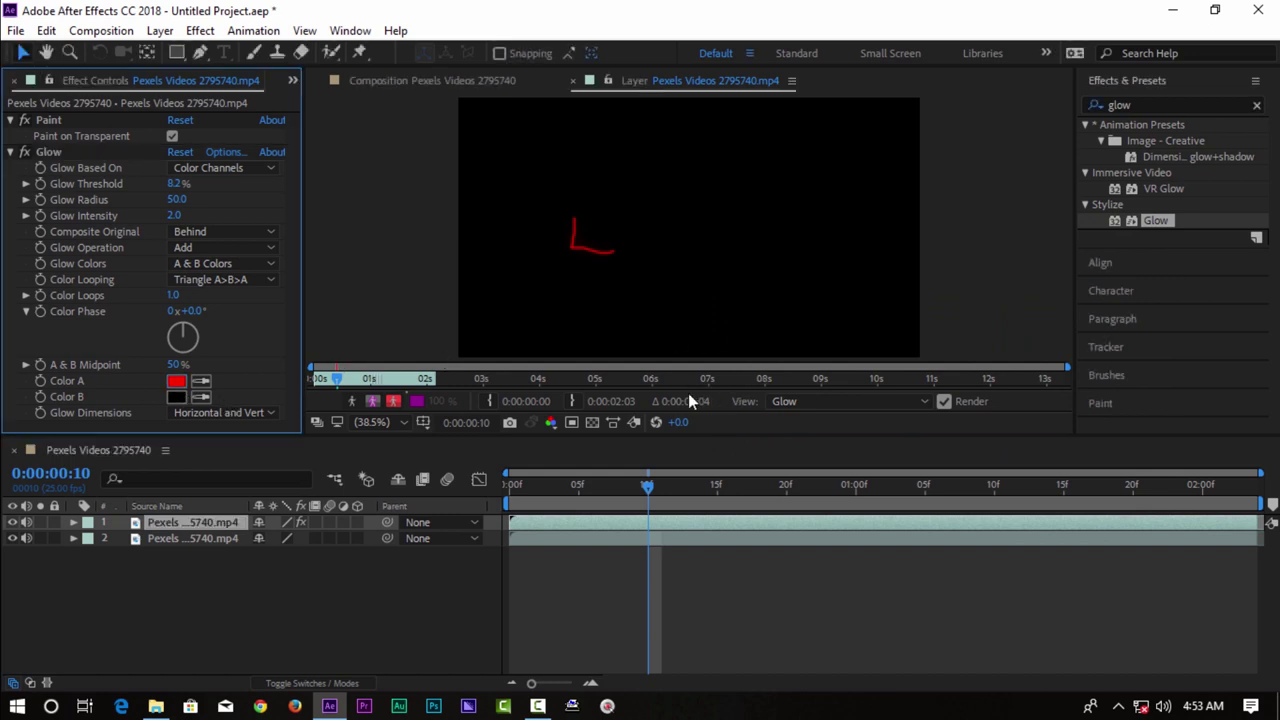
left_click(176, 396)
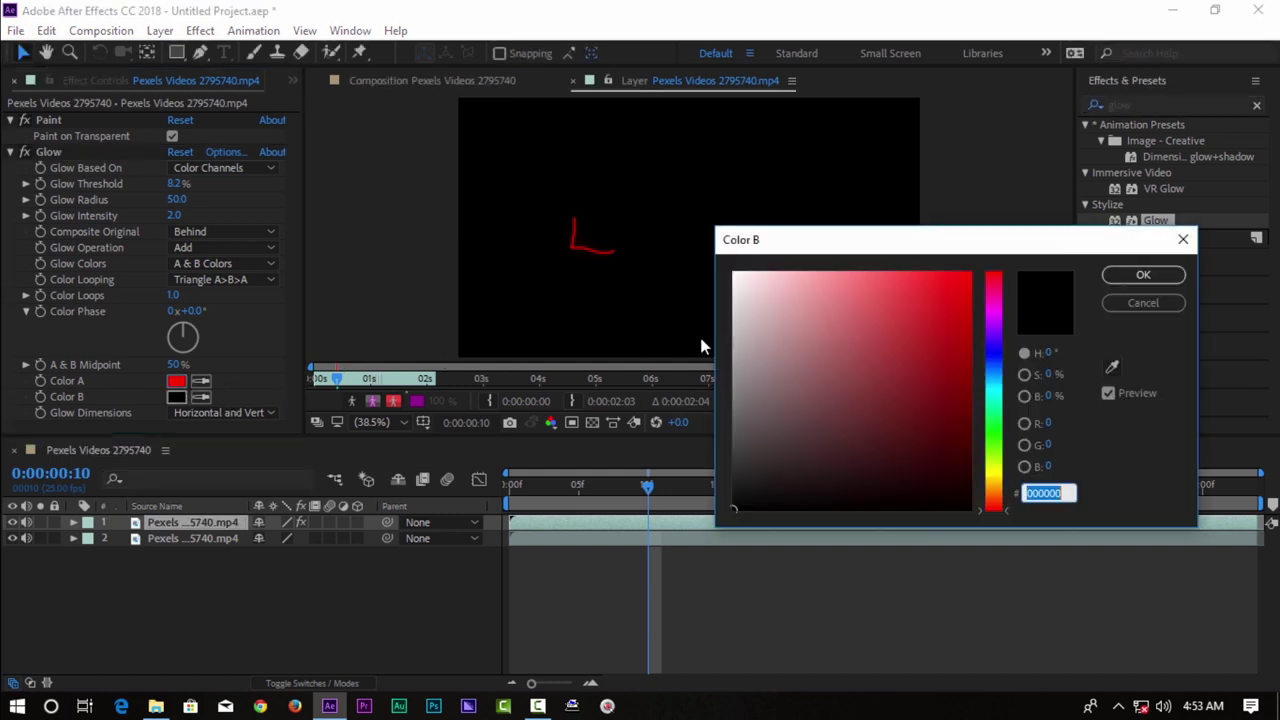
mouse_move(969, 410)
left_mouse_down()
mouse_move(969, 445)
mouse_move(997, 443)
mouse_move(969, 255)
left_mouse_up()
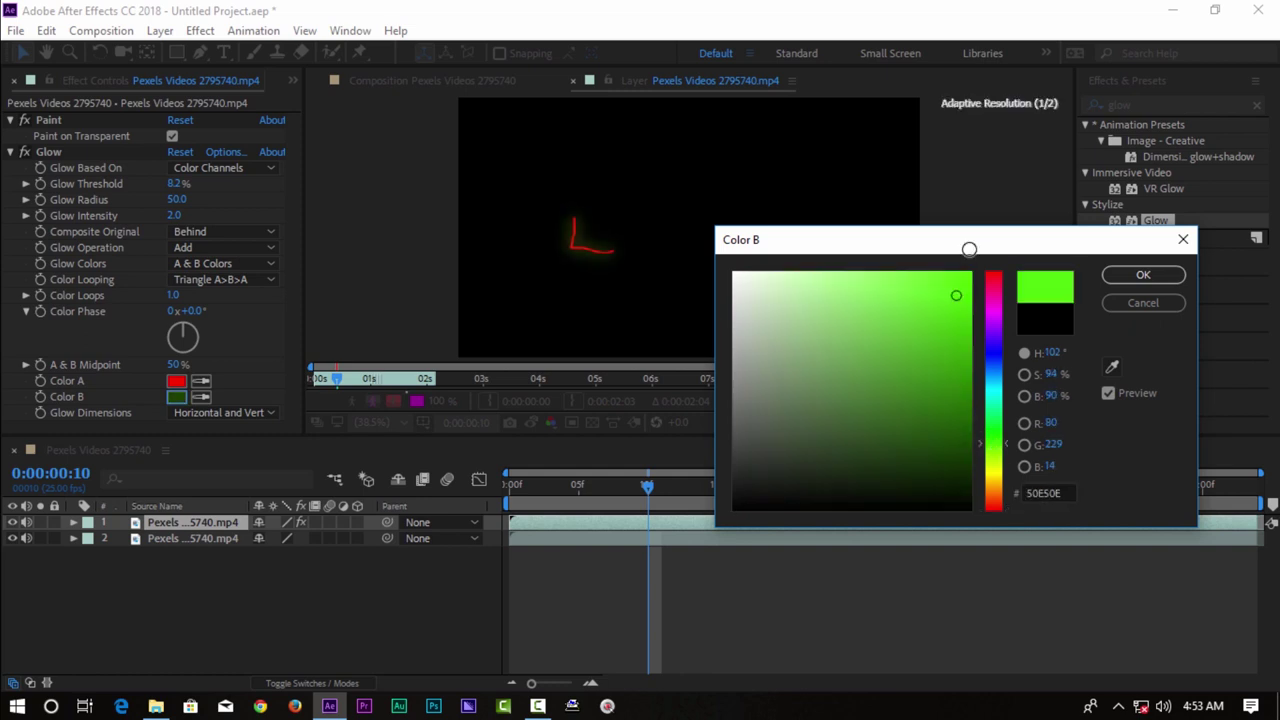
left_click(1120, 278)
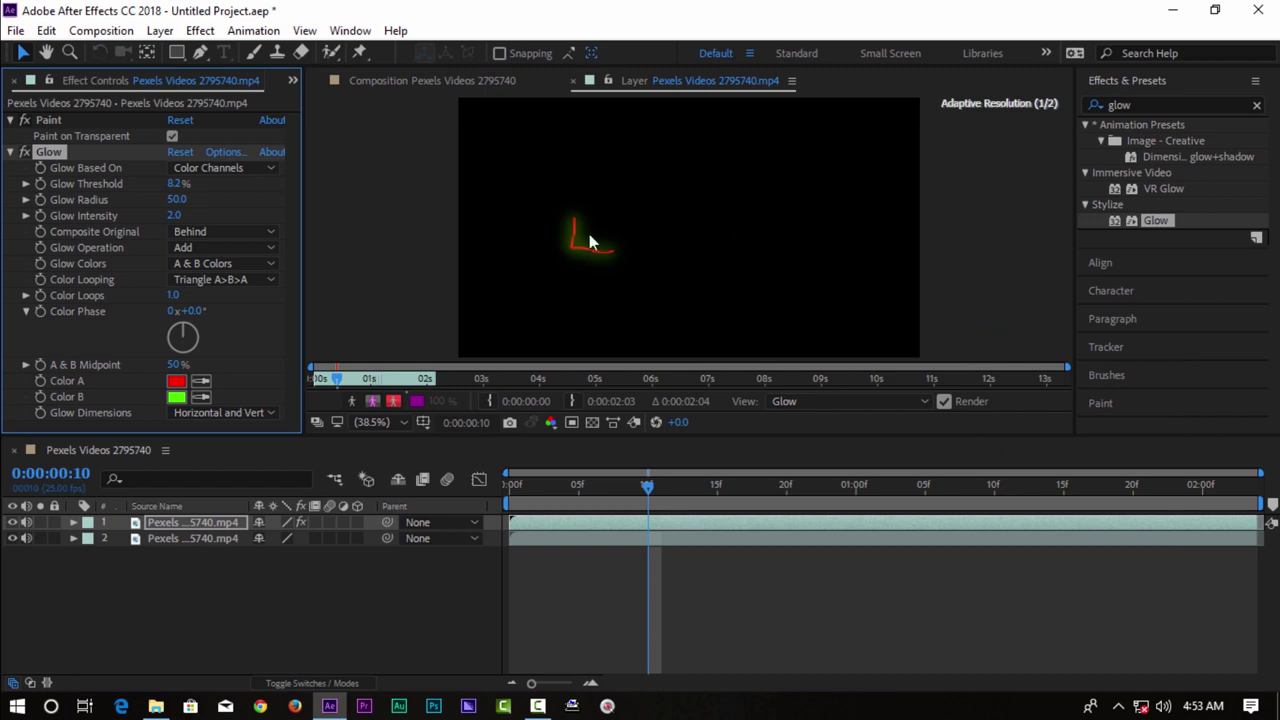
left_click(615, 233)
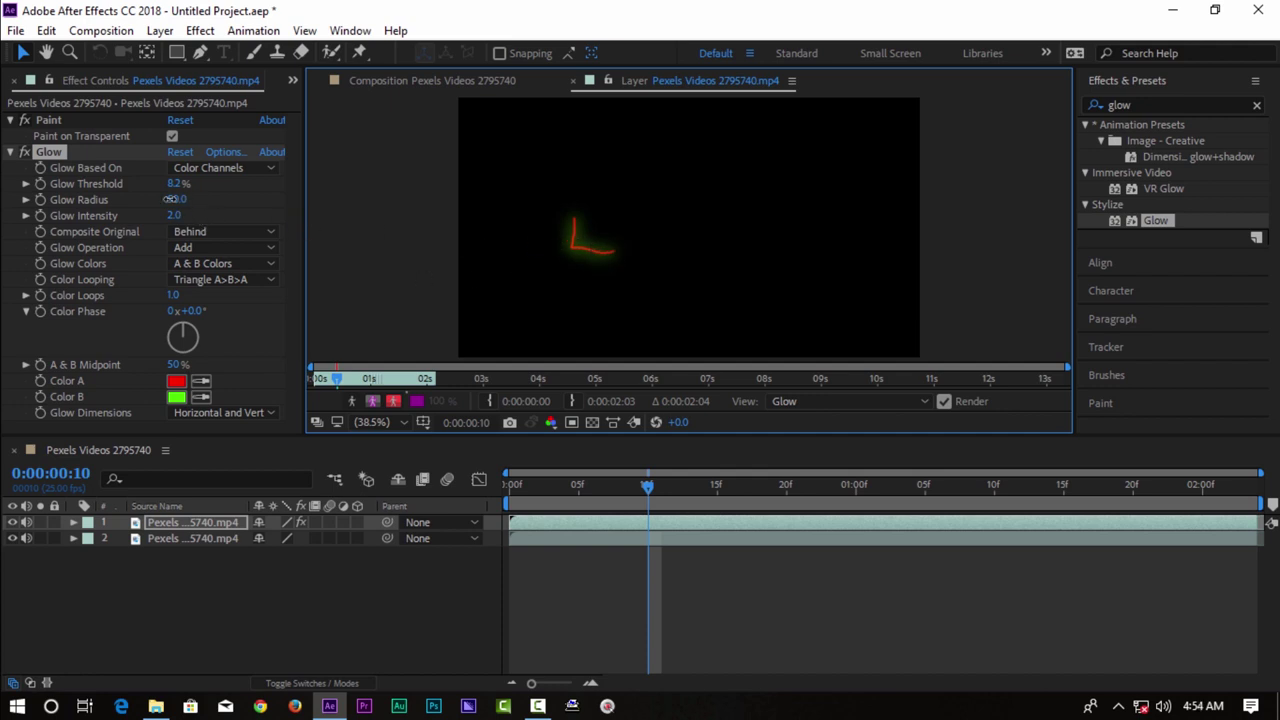
Step: Shrink the glow radius to 10 and replay the painted stroke animation from its first frame
left_click_drag(182, 203, 203, 197)
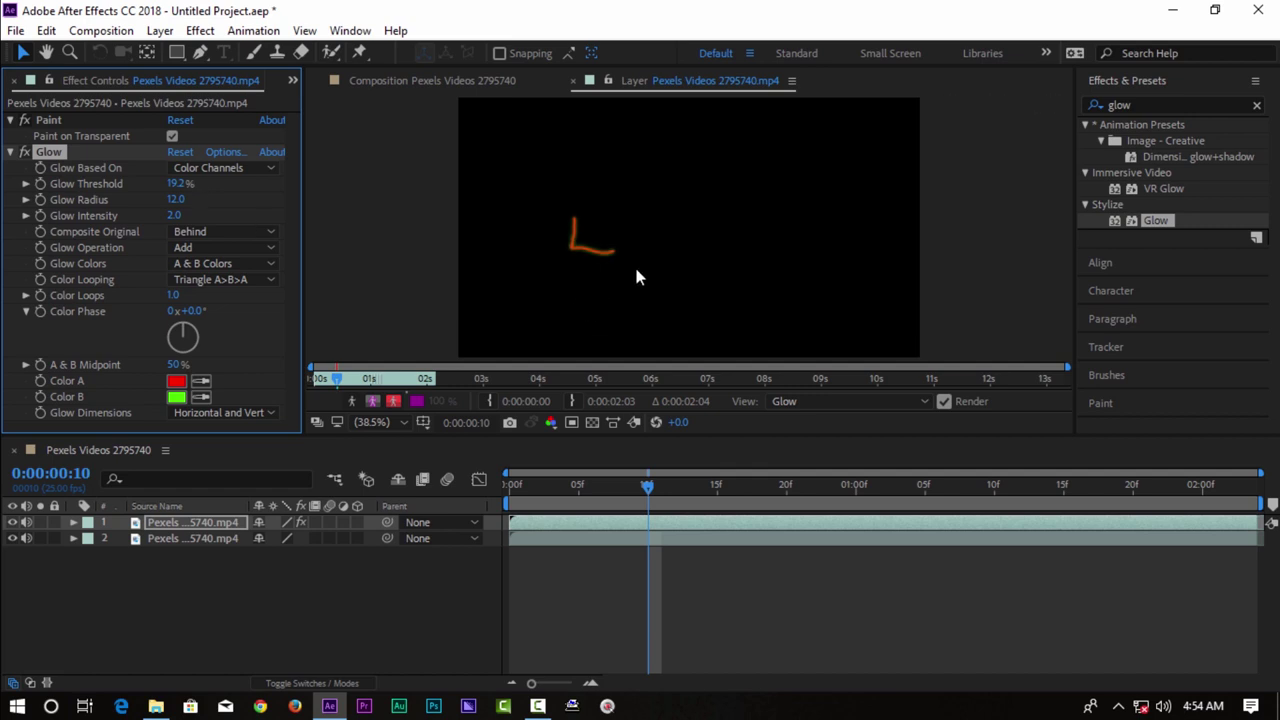
left_click(787, 484)
left_click_drag(700, 480, 508, 484)
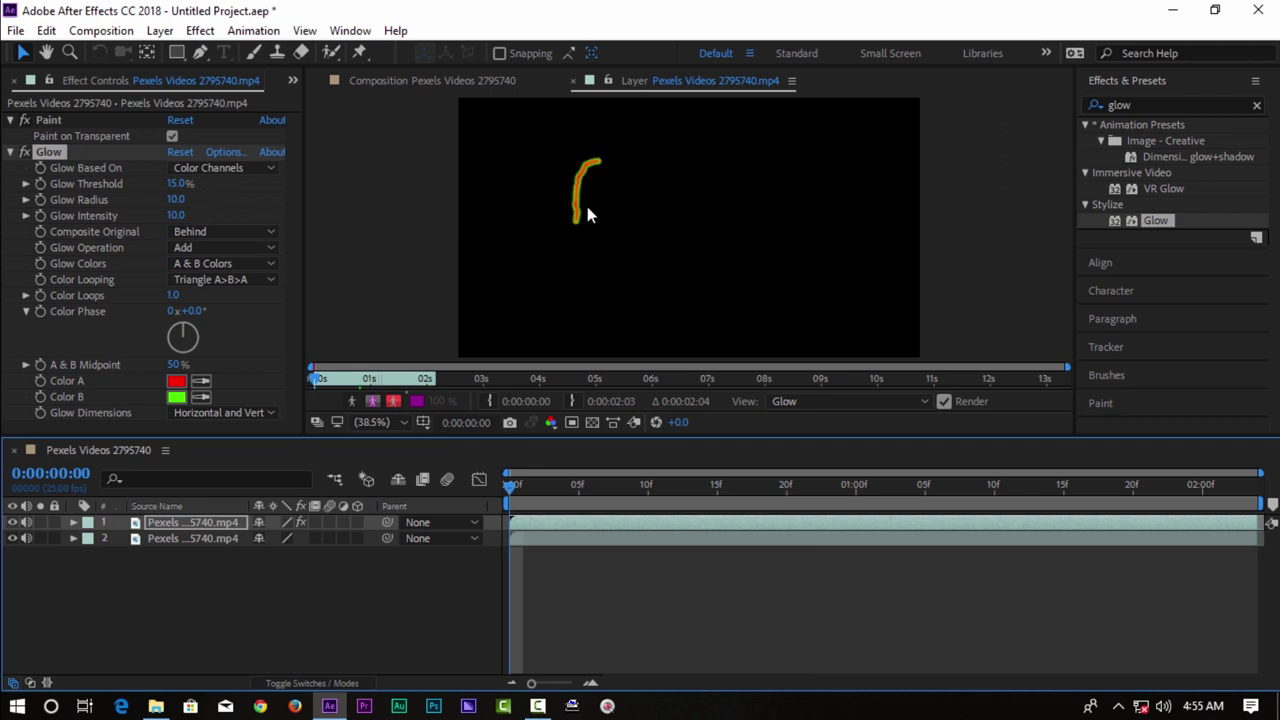
key("space")
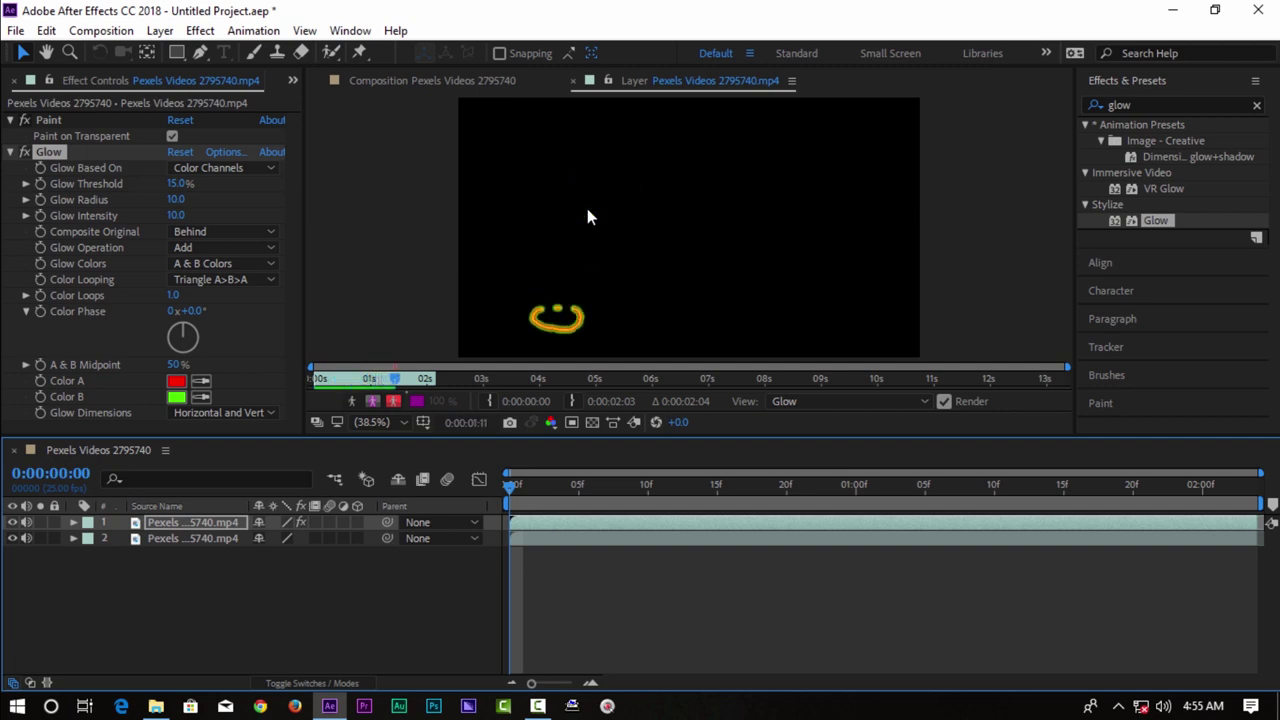
key("space")
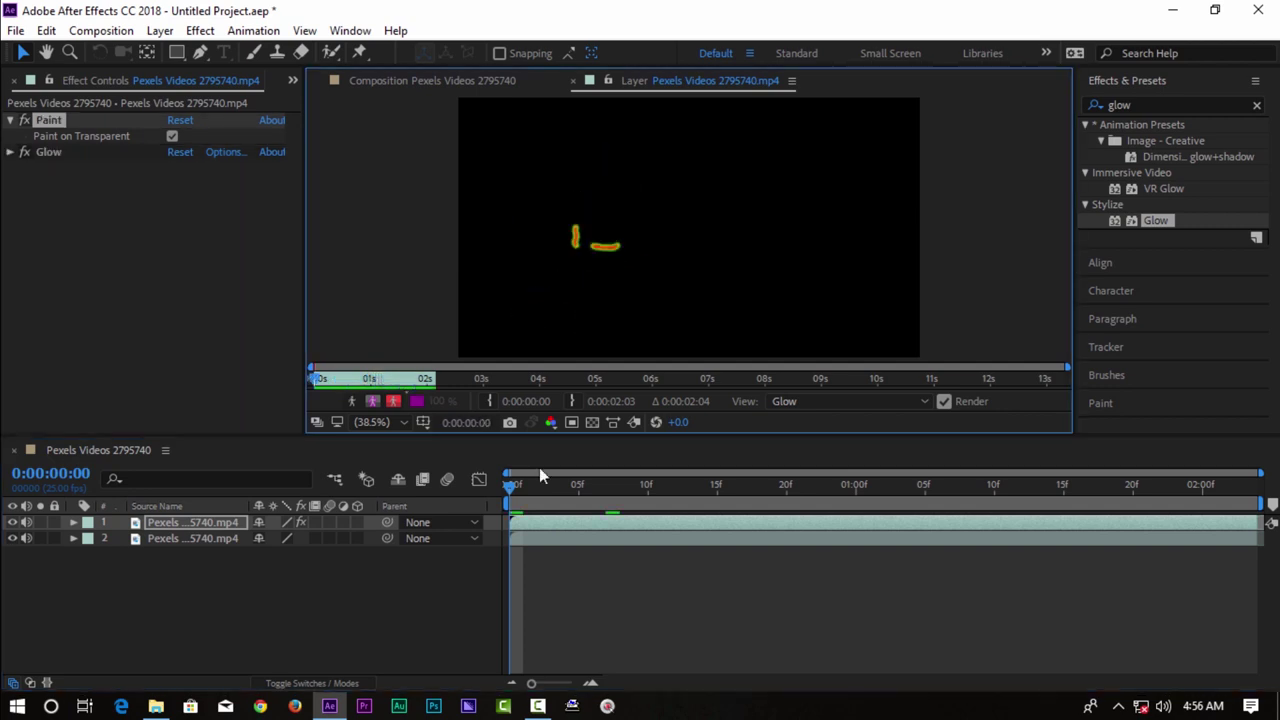
key("space")
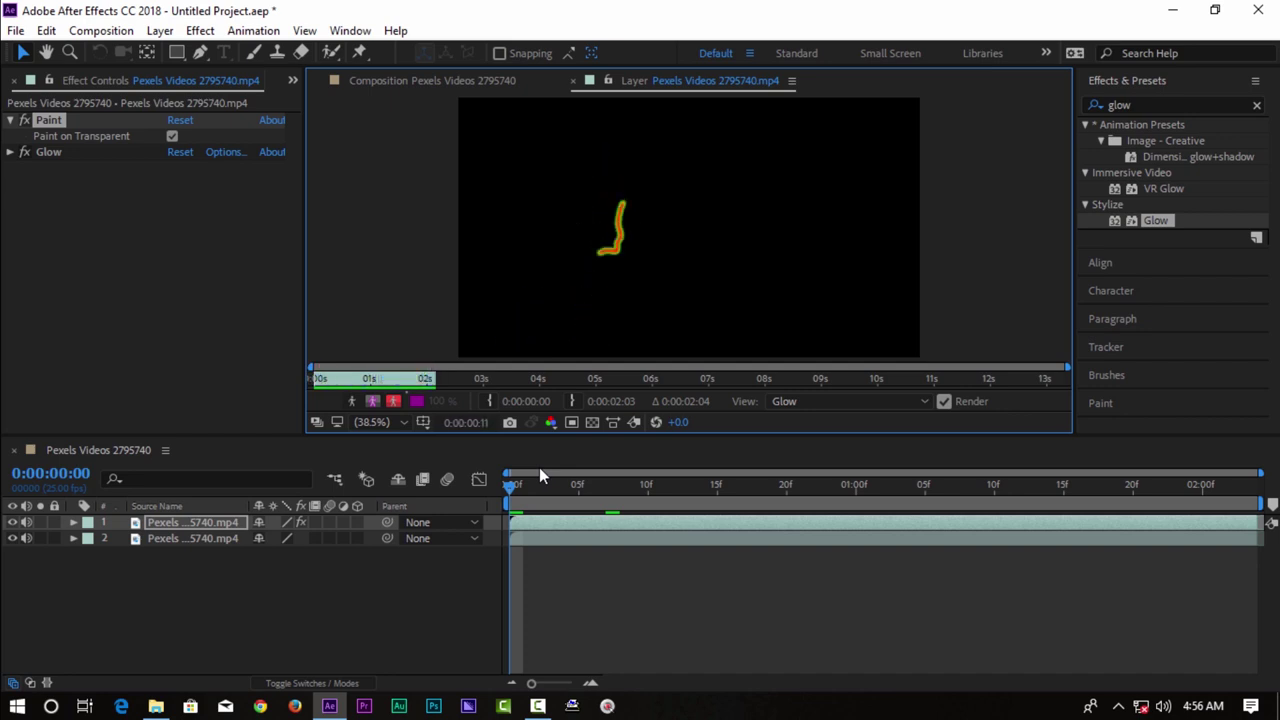
key("space")
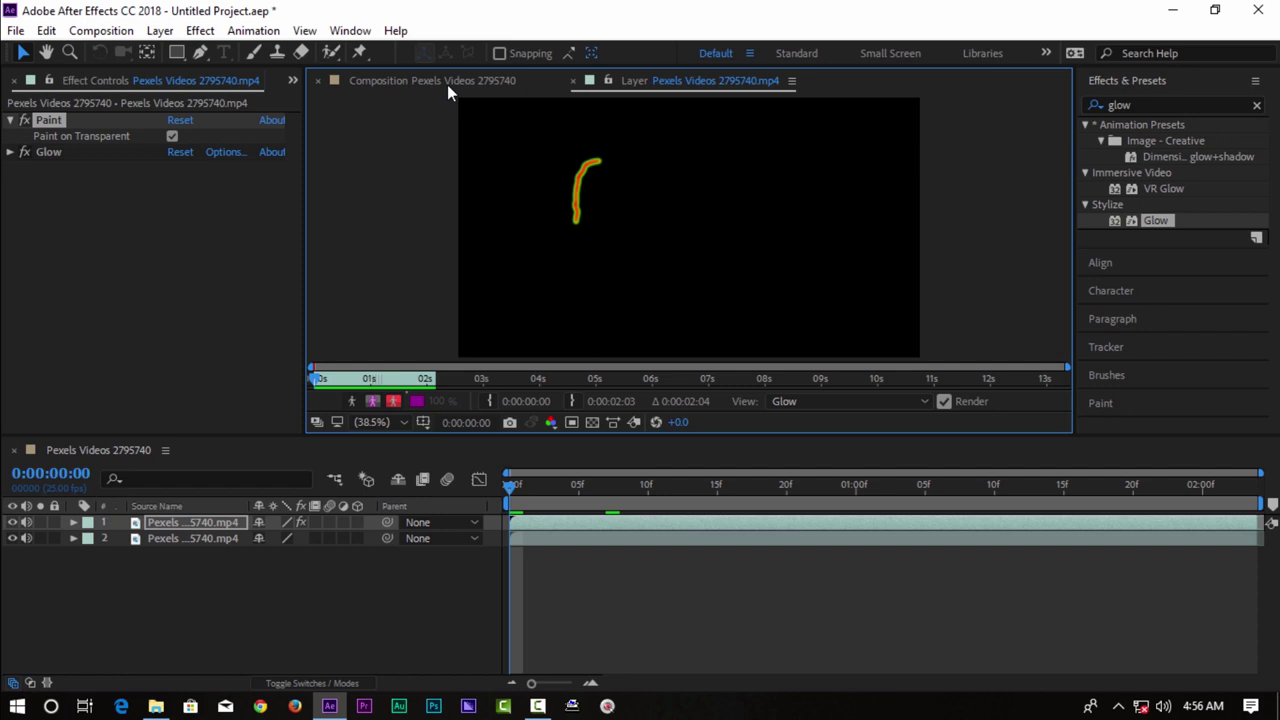
Step: Show the full composition with the video and play it to preview the glow
left_click(448, 82)
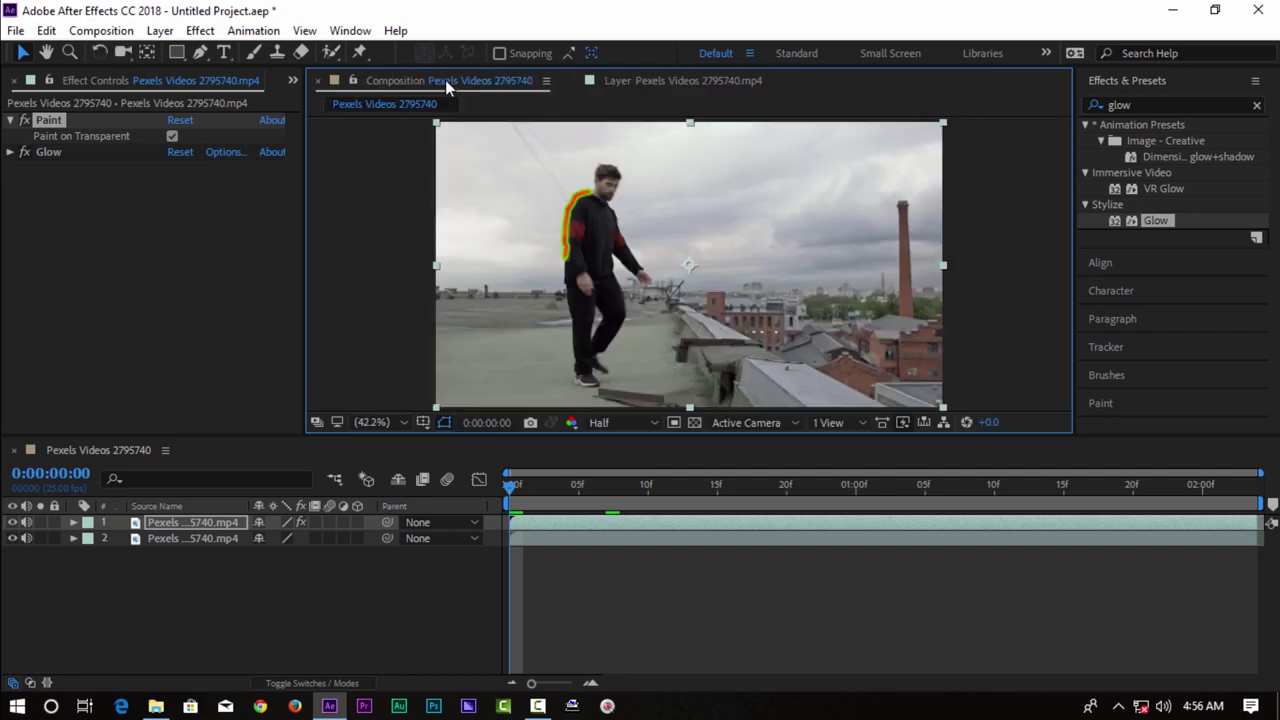
key("space")
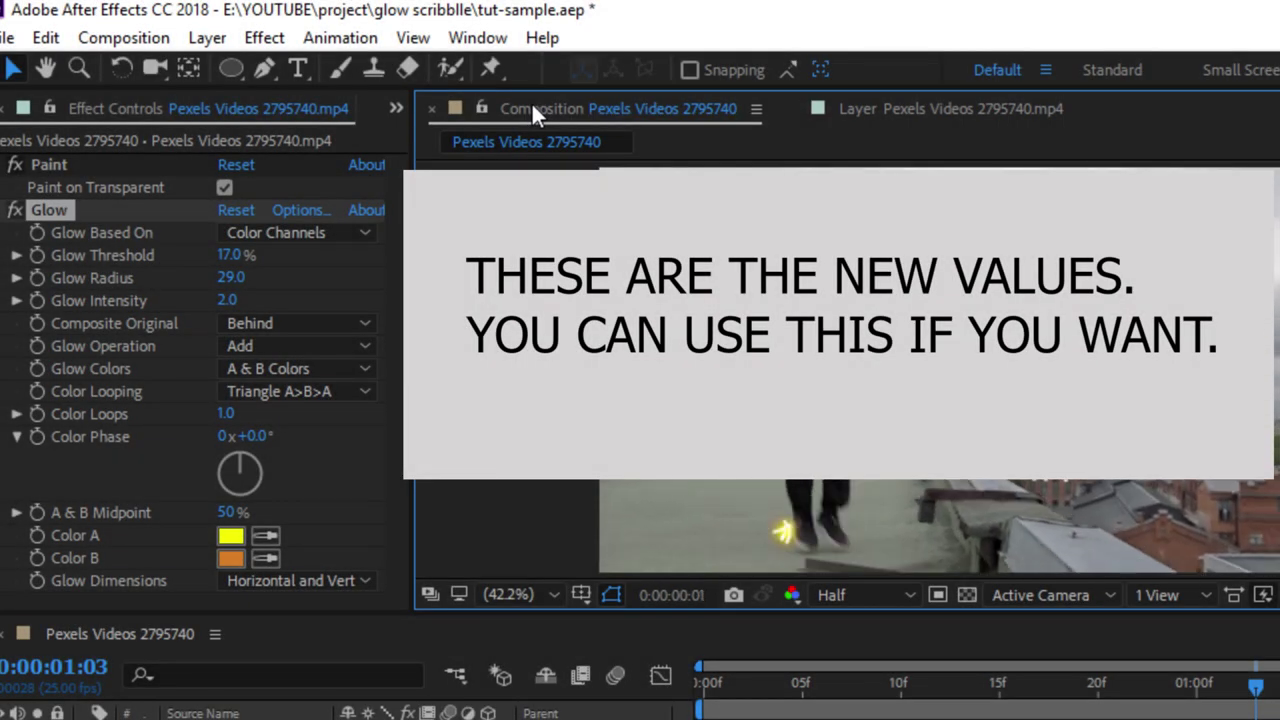
Step: Save the project with Ctrl+S
key("ctrl+s")
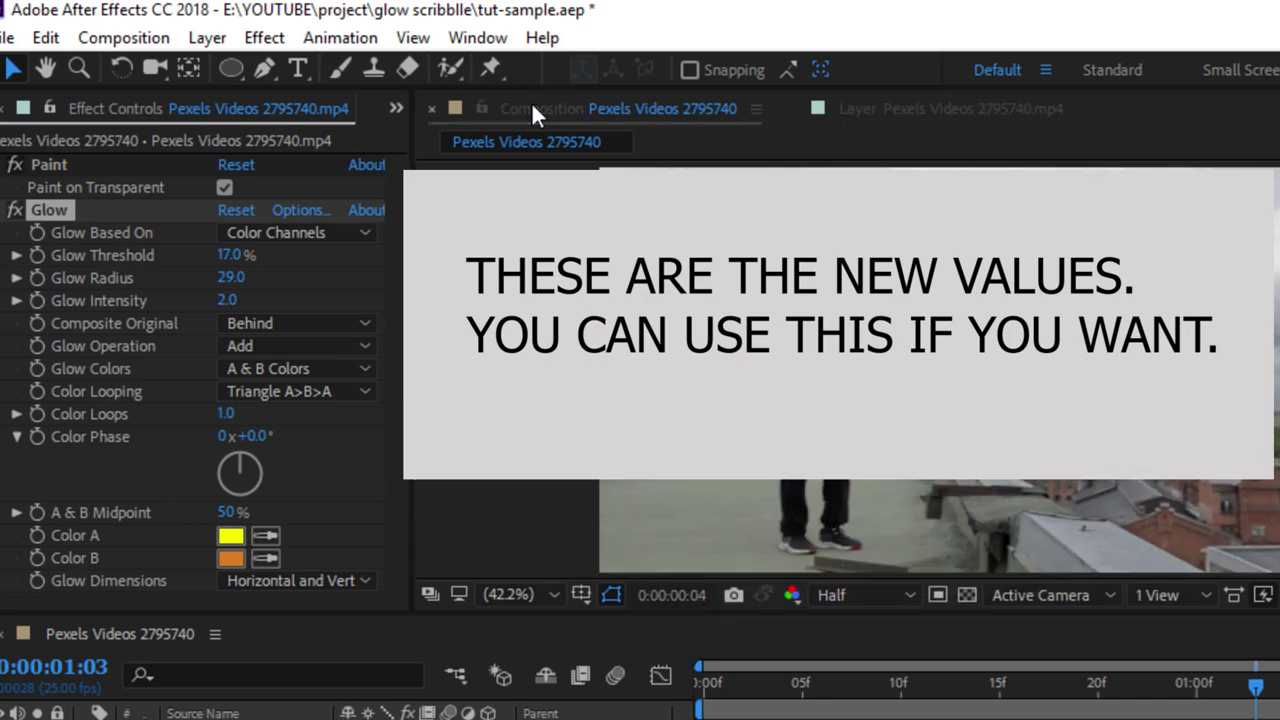